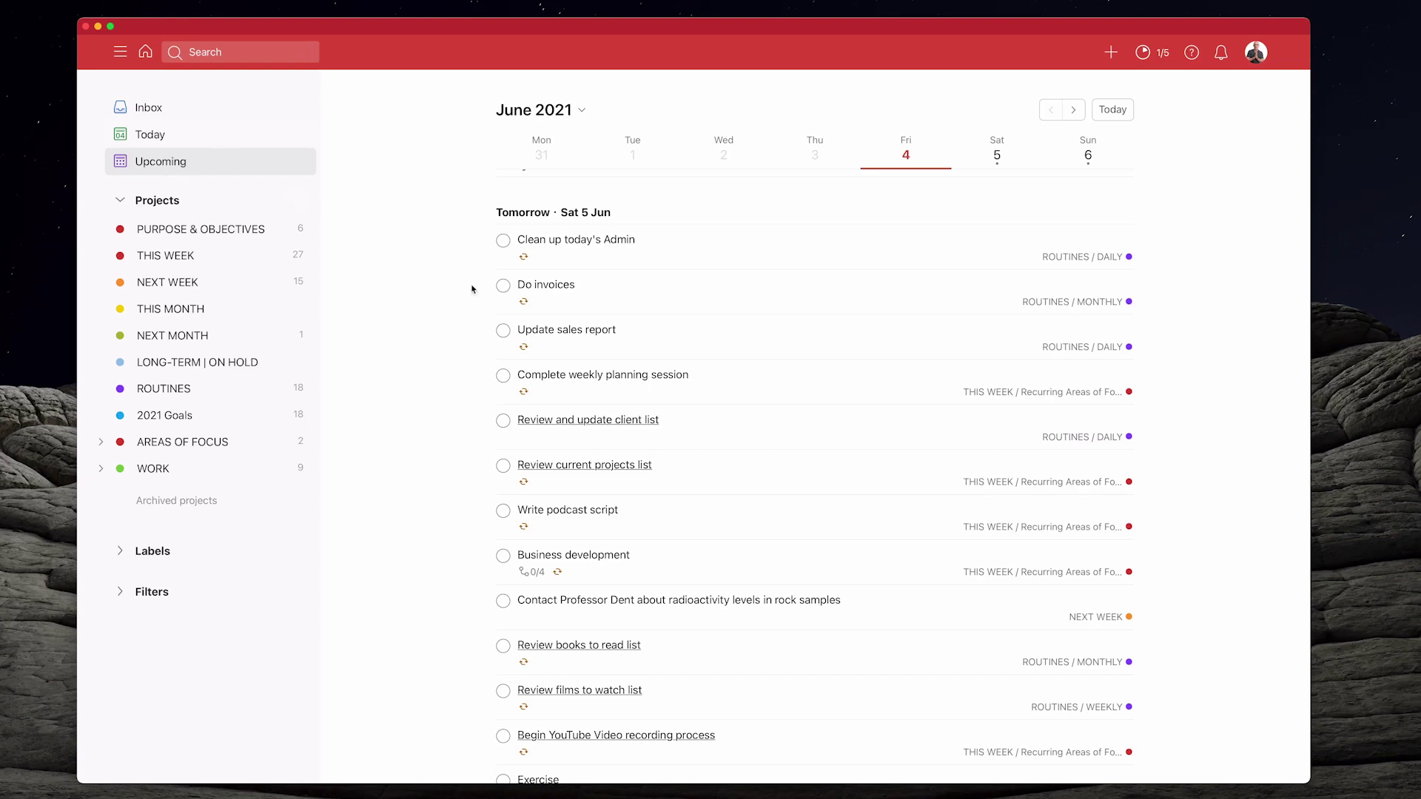
# Review the tasks scheduled in the Upcoming view, from today and tomorrow through the following weeks of June 2021
pyautogui.scroll(-20, 510, 323)
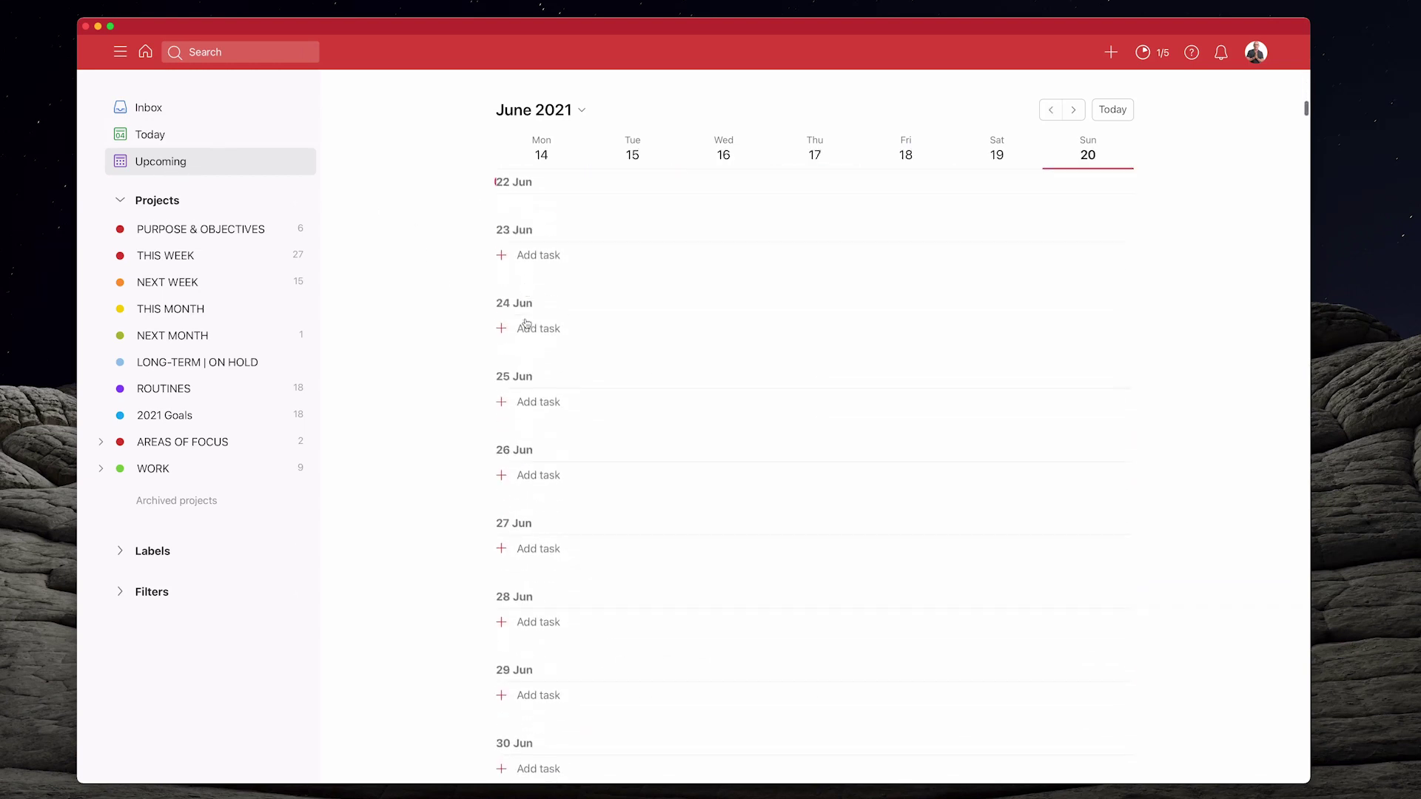
pyautogui.scroll(20, 526, 324)
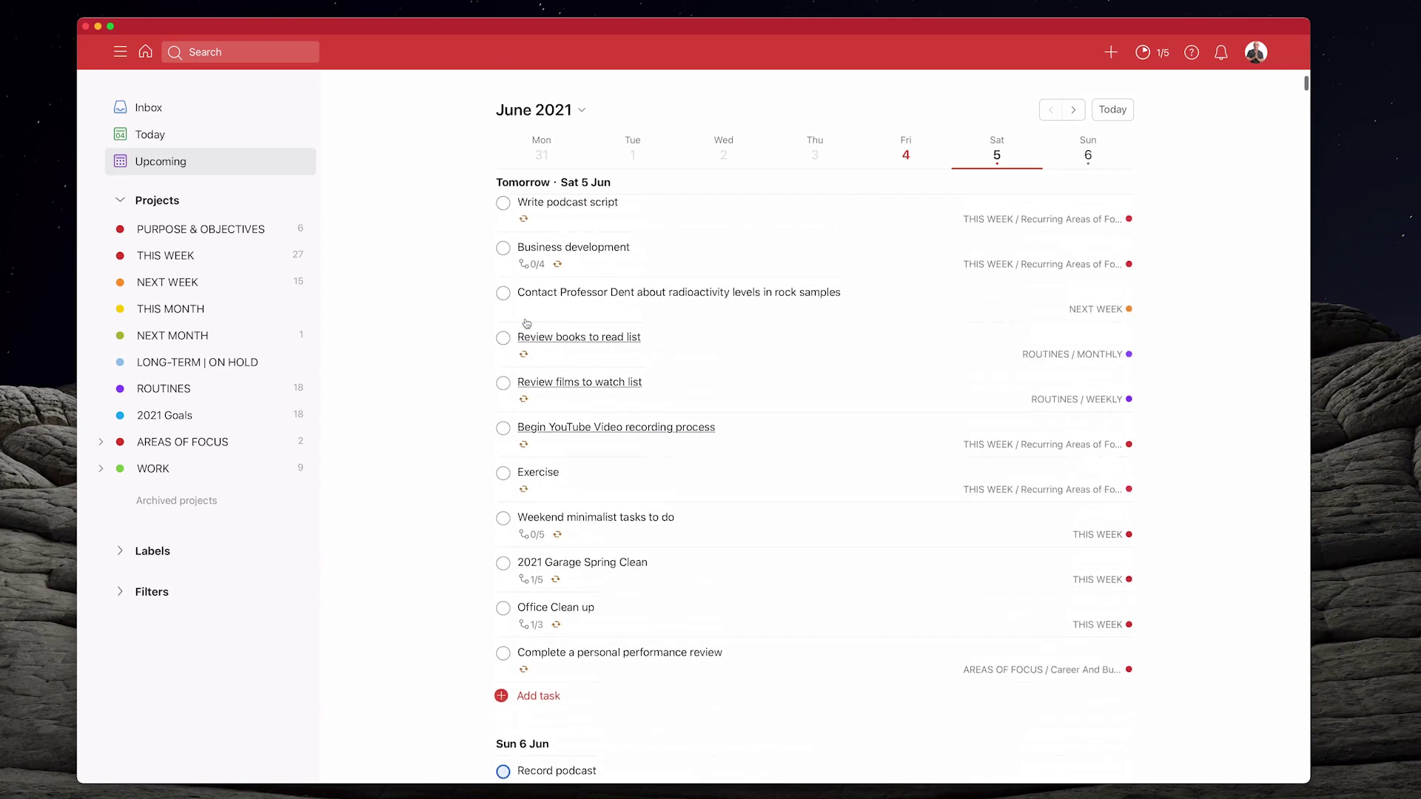
pyautogui.scroll(5, 526, 323)
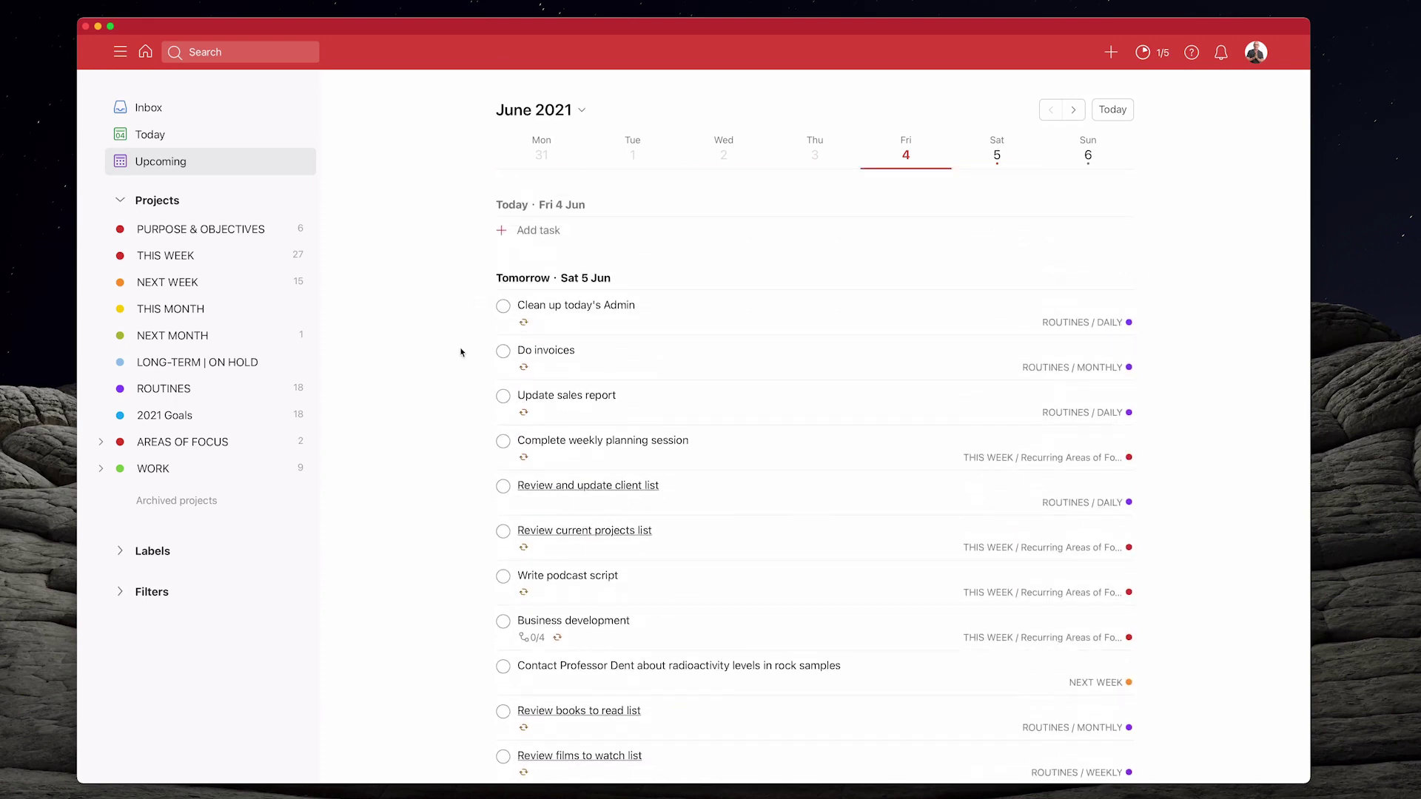
pyautogui.scroll(-2, 464, 352)
pyautogui.scroll(2, 463, 352)
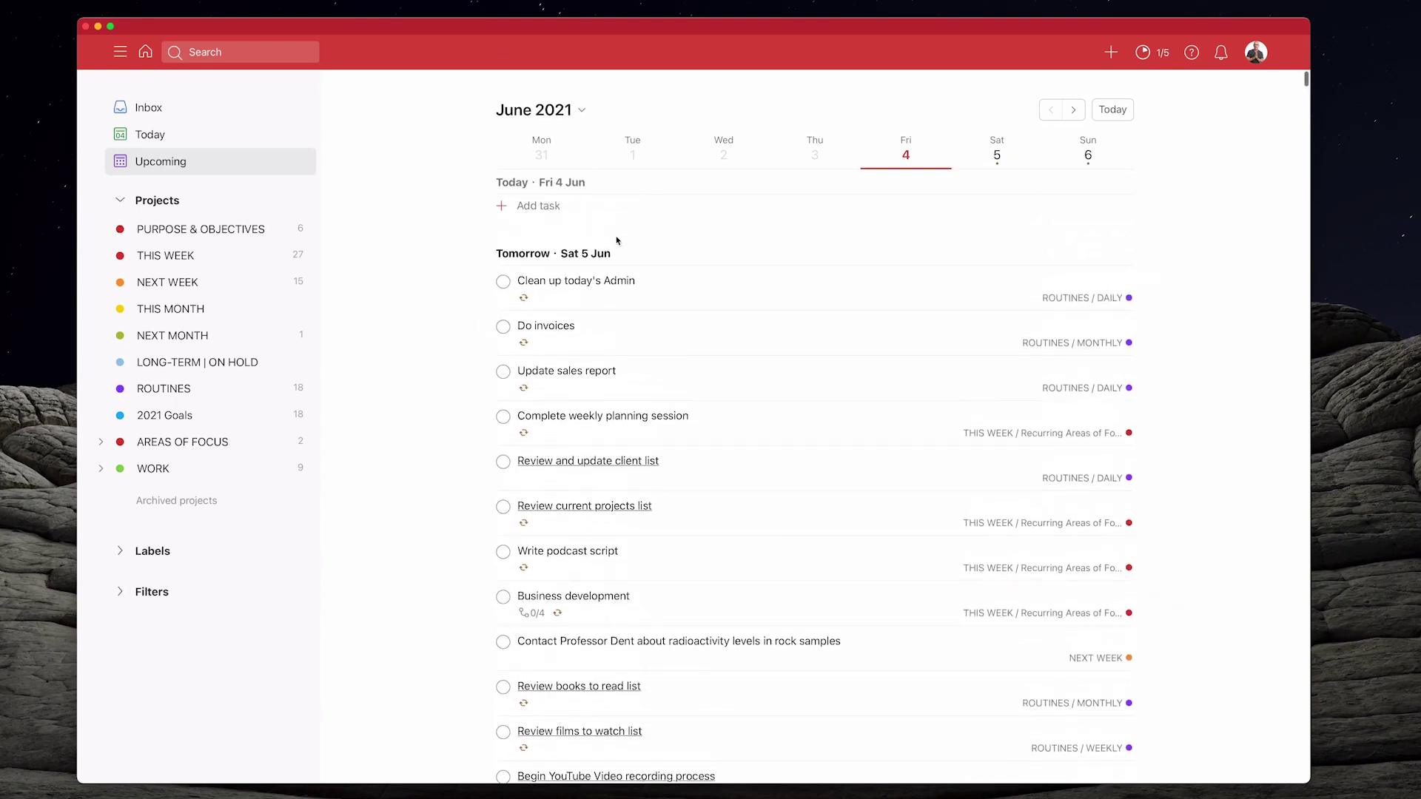
pyautogui.scroll(1, 617, 240)
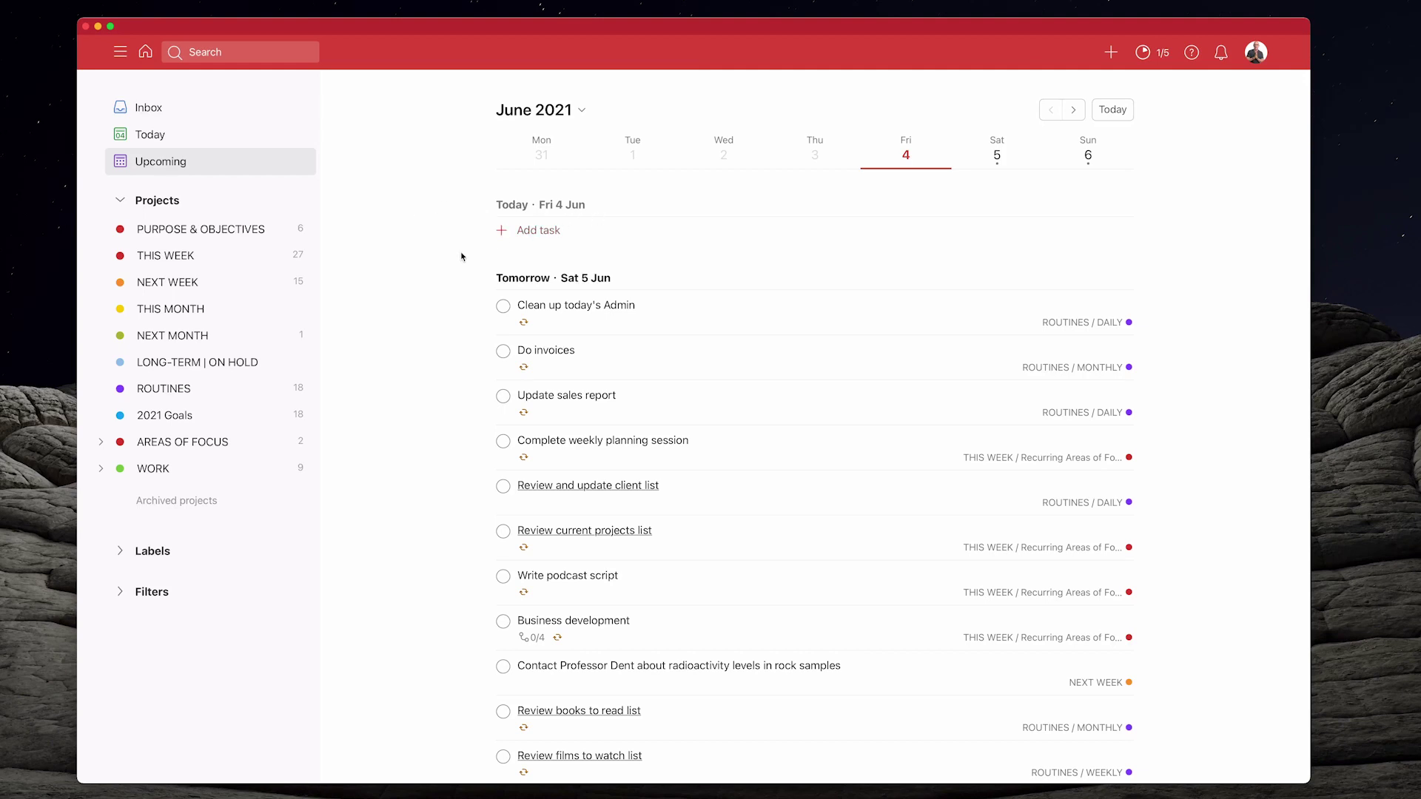
pyautogui.scroll(-2, 461, 257)
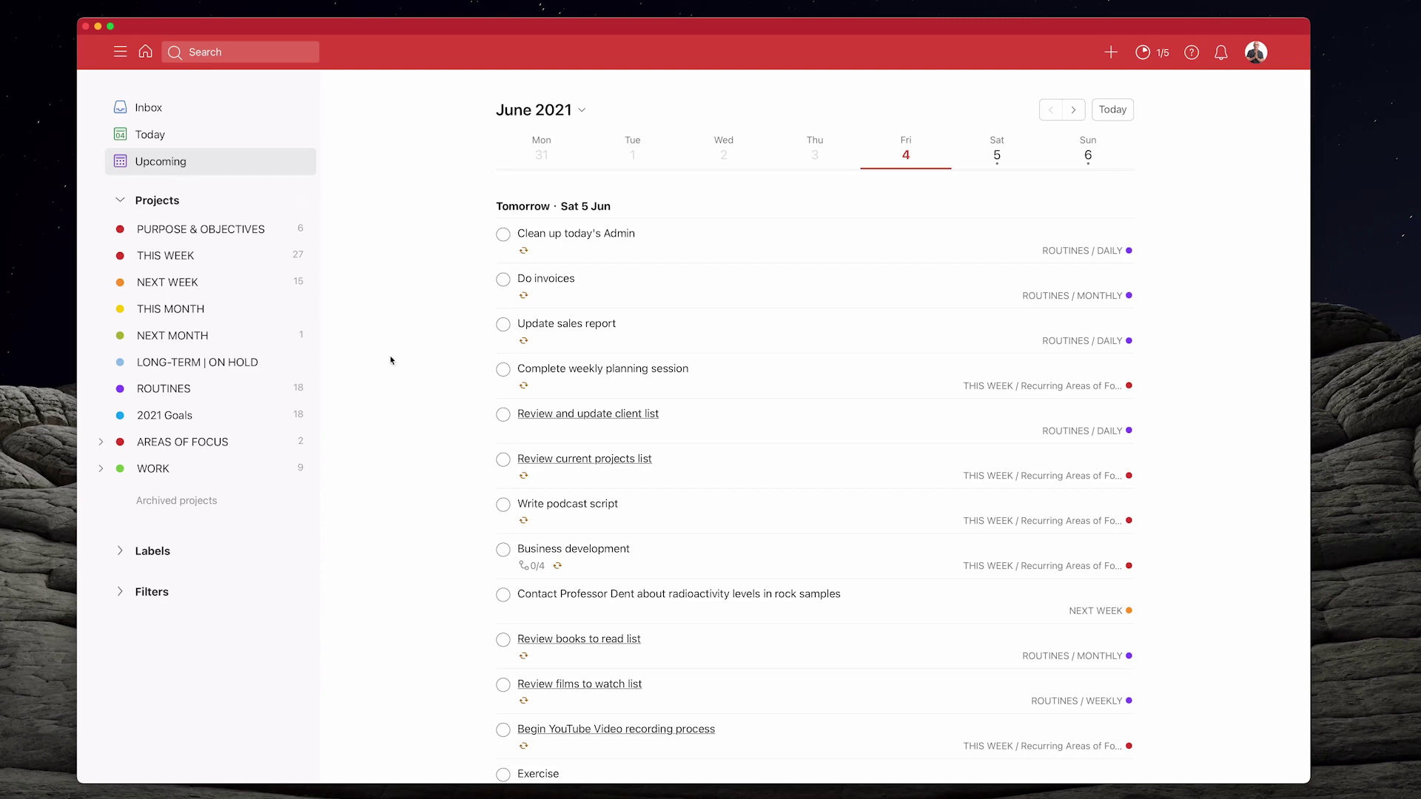
pyautogui.scroll(-5, 390, 360)
pyautogui.scroll(6, 390, 361)
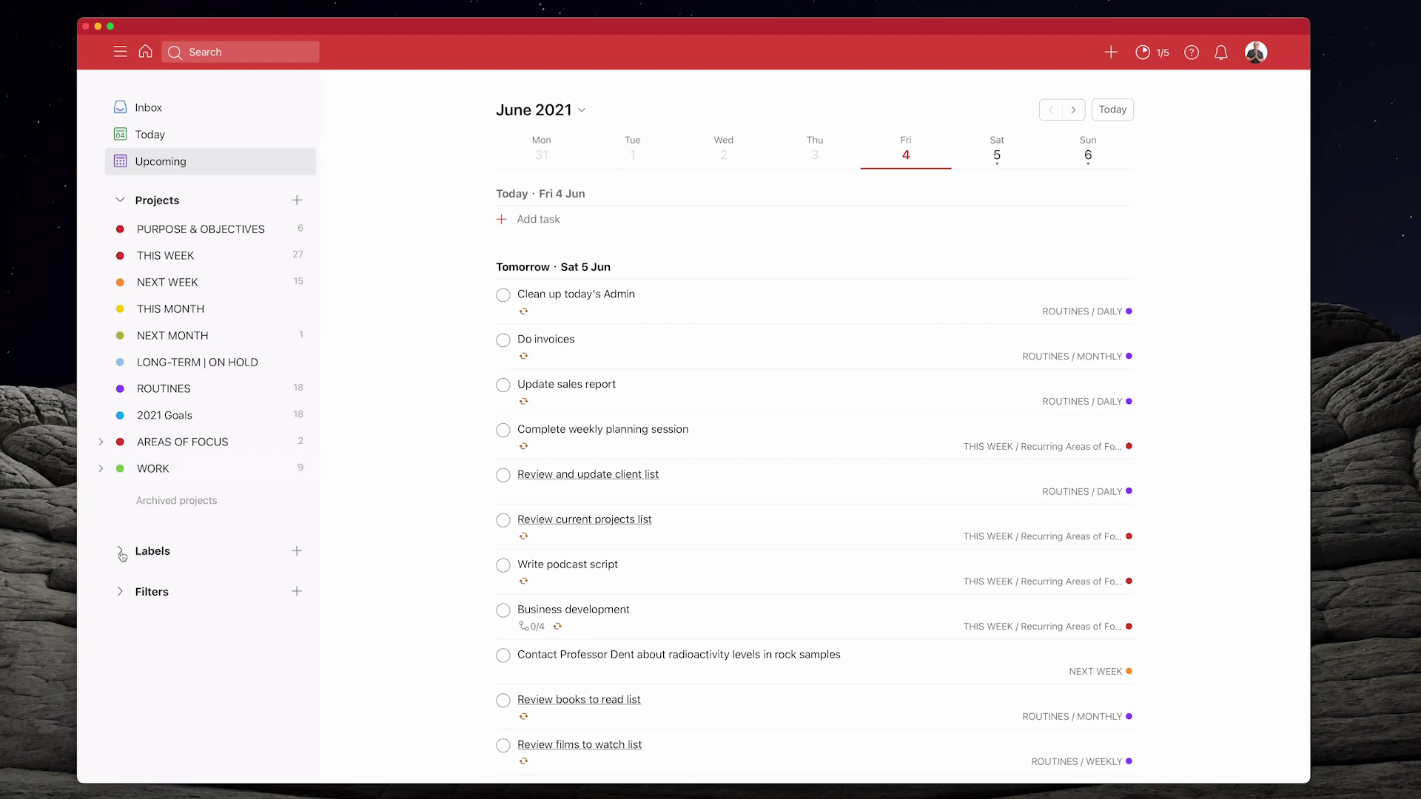
# Create a label named "Today's Focus Tasks" with the colour Red
pyautogui.click(296, 551)
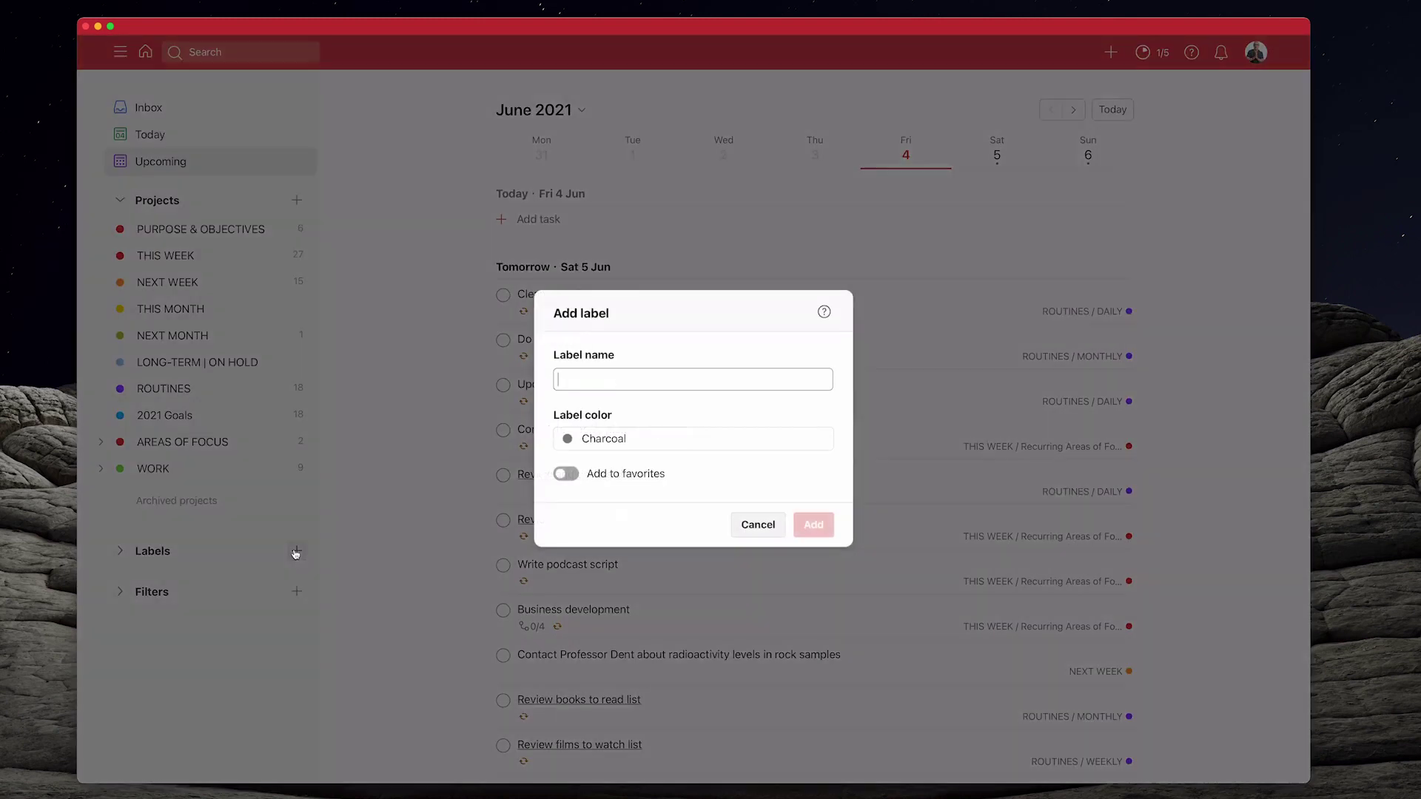
pyautogui.write("Today's ")
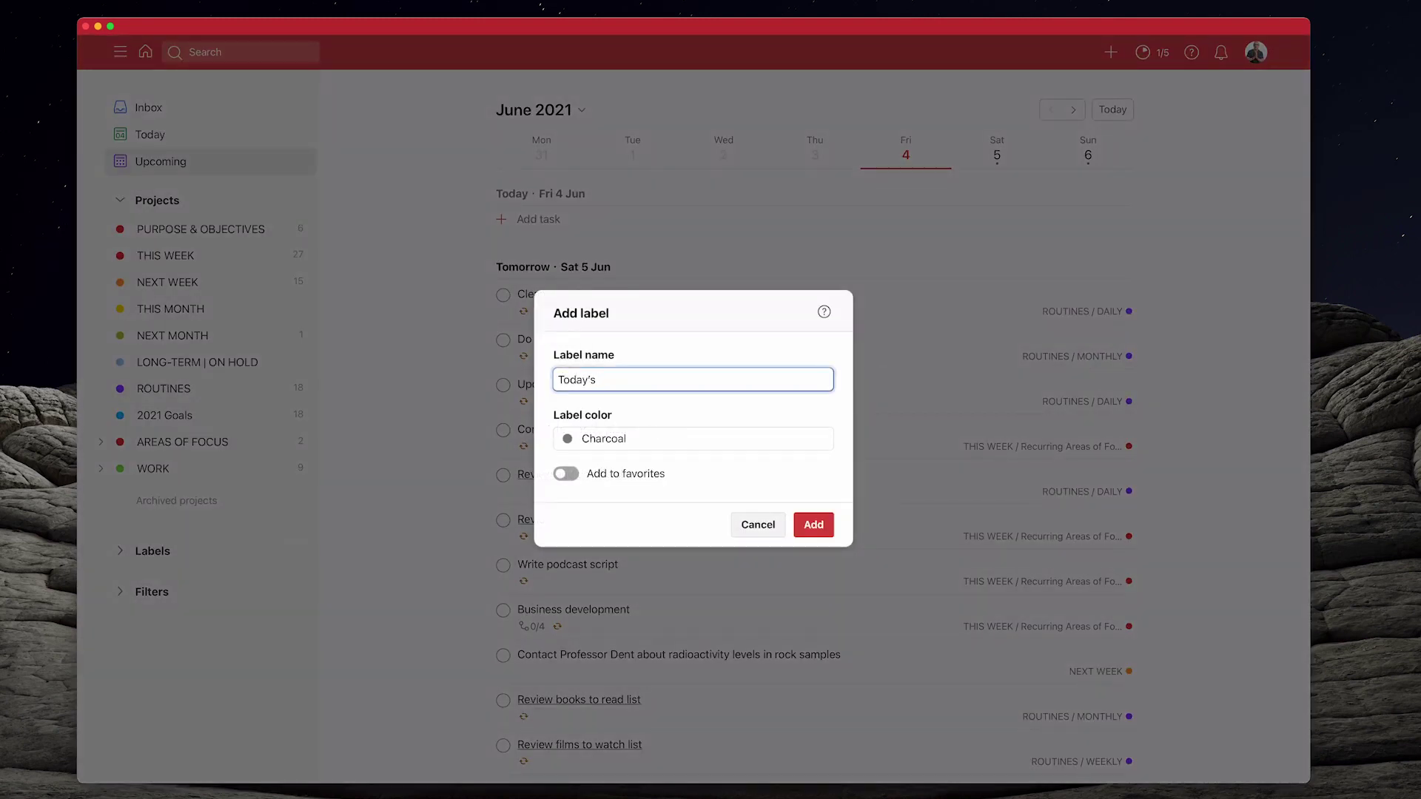
pyautogui.write('Focus Tasks')
pyautogui.click(637, 439)
pyautogui.scroll(5, 648, 529)
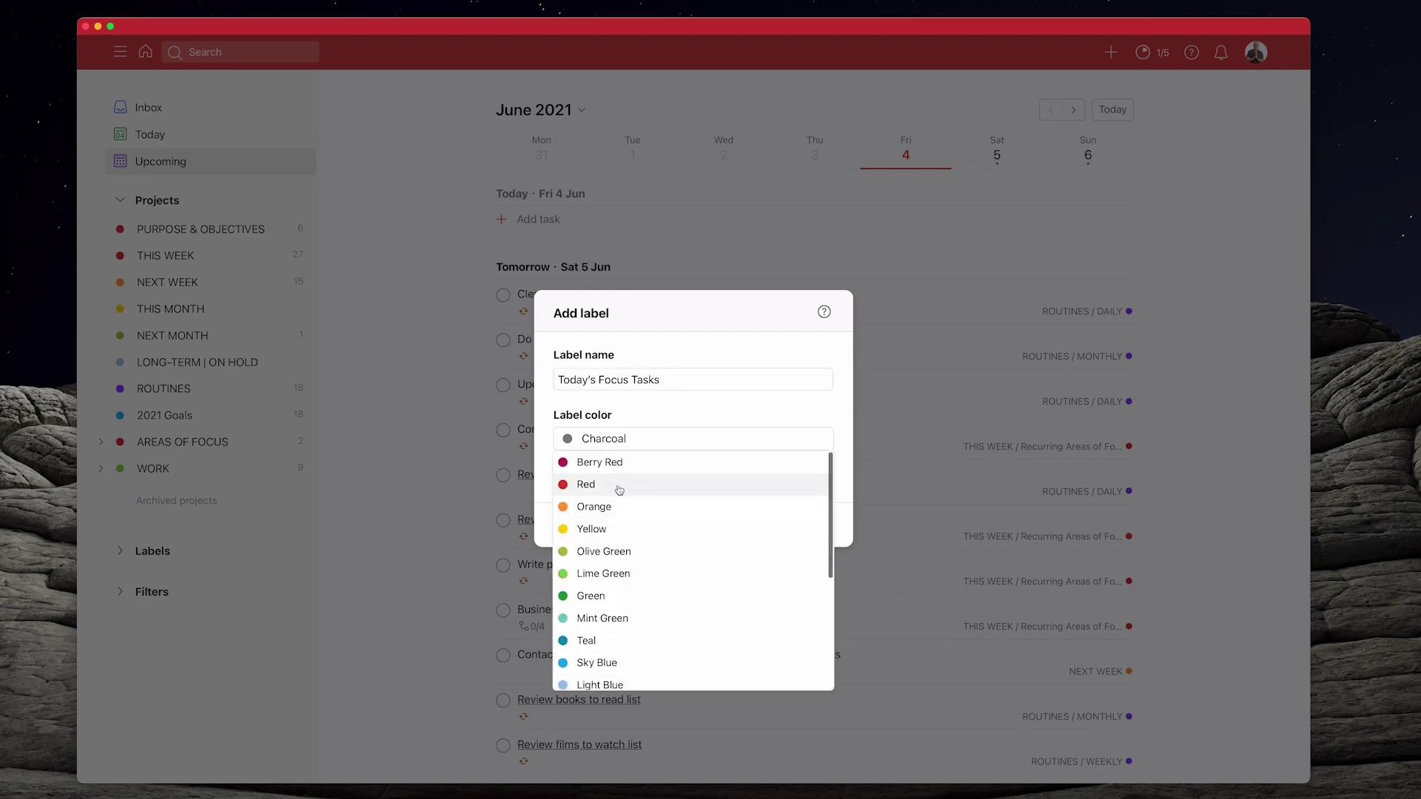
pyautogui.click(612, 486)
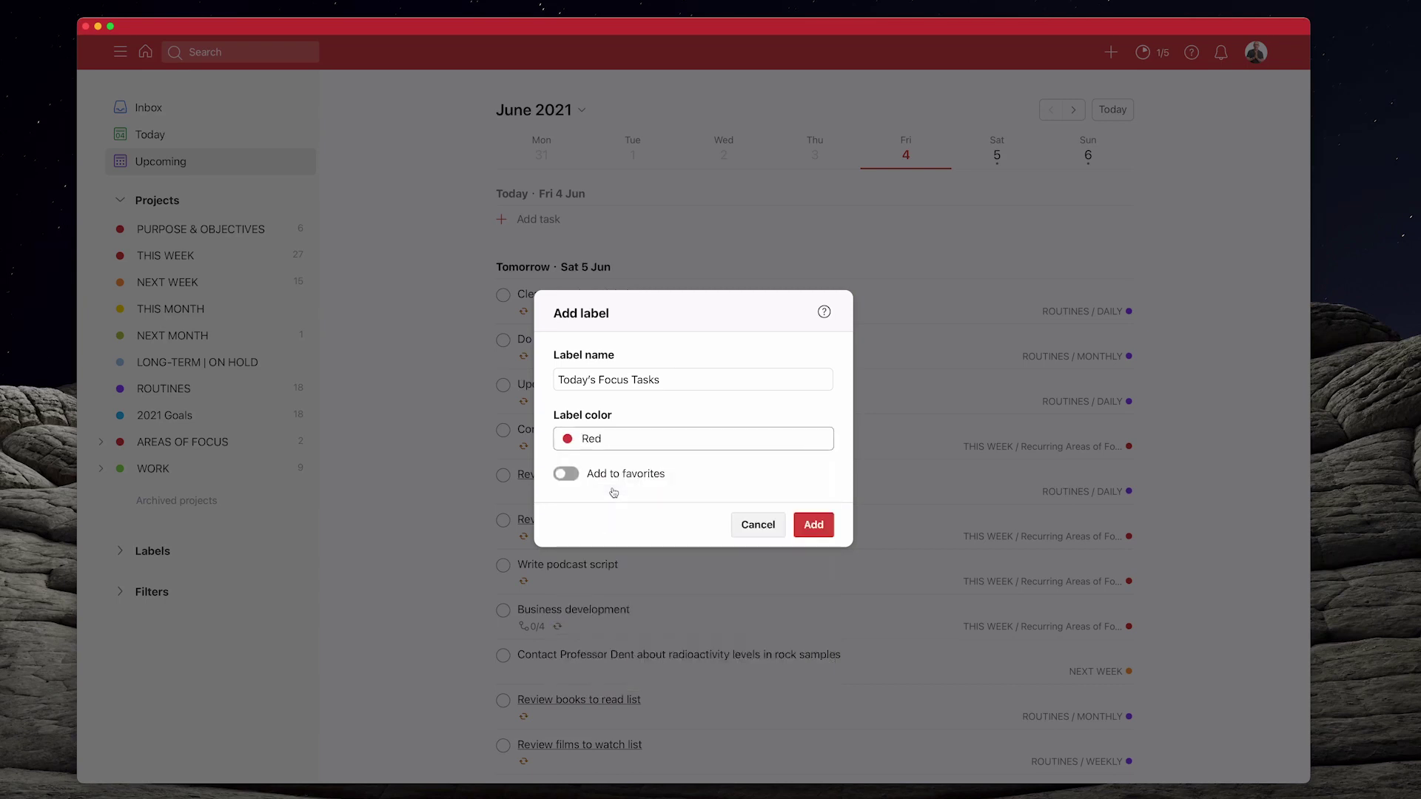
pyautogui.click(823, 523)
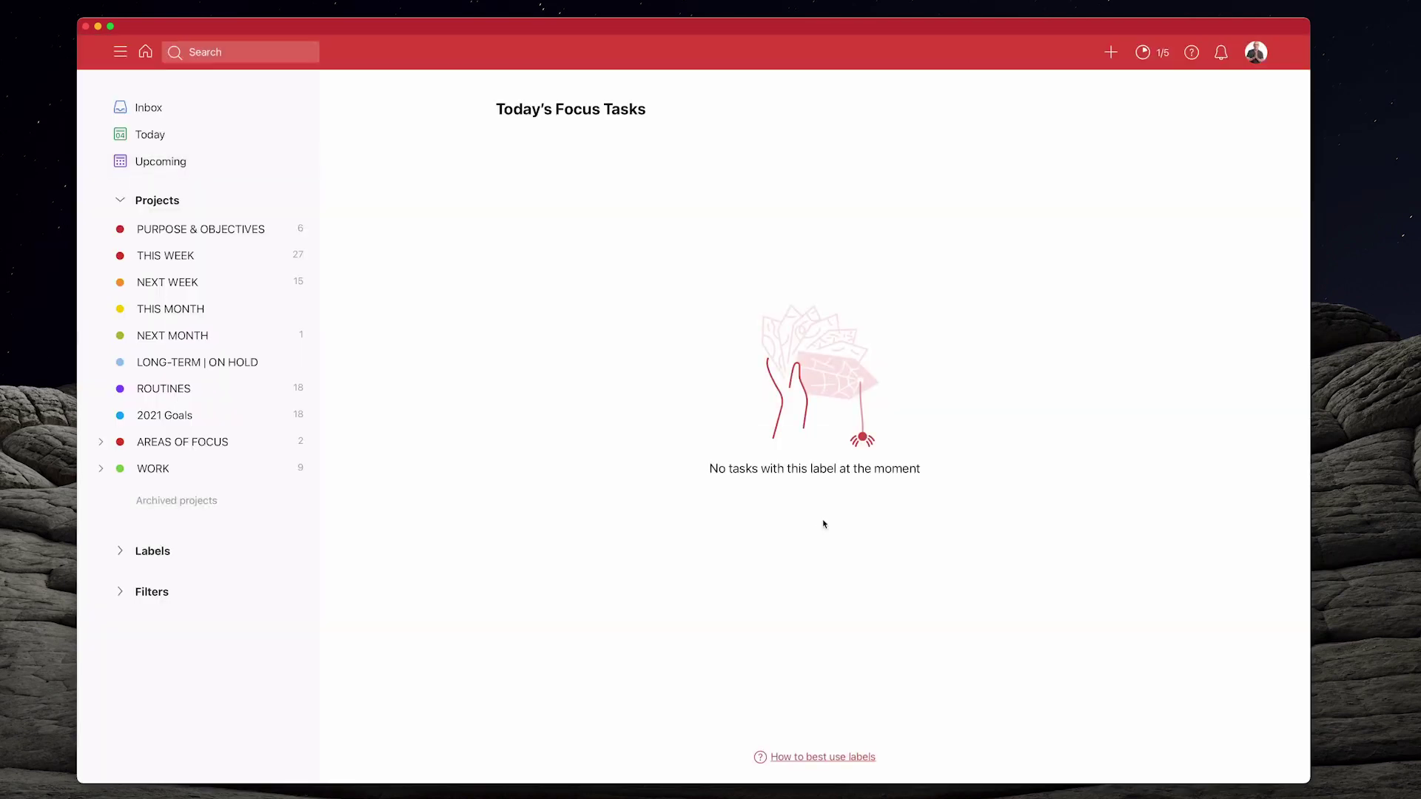
# Add the Today's_Focus_Tasks label to the favorites and open it from there
pyautogui.click(120, 550)
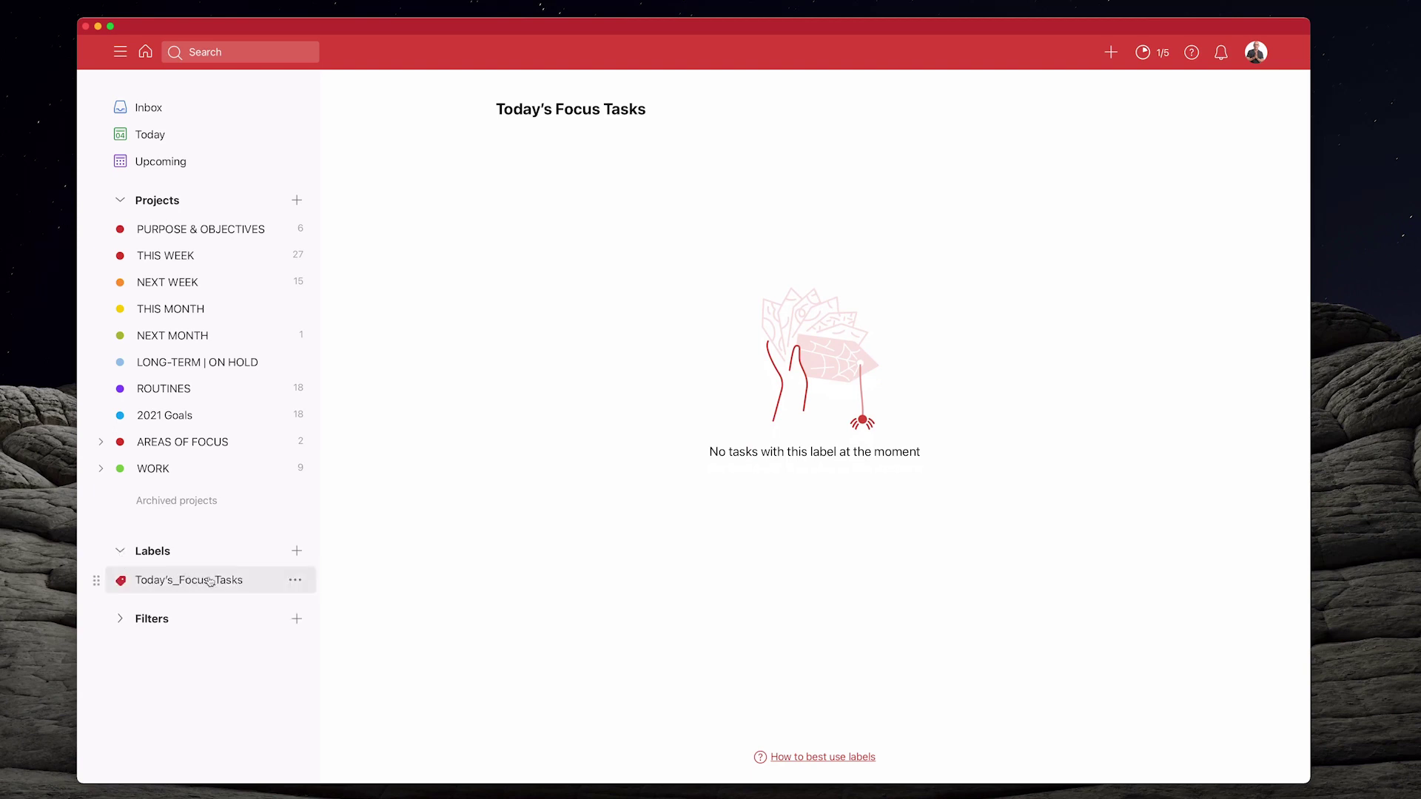
pyautogui.click(296, 581)
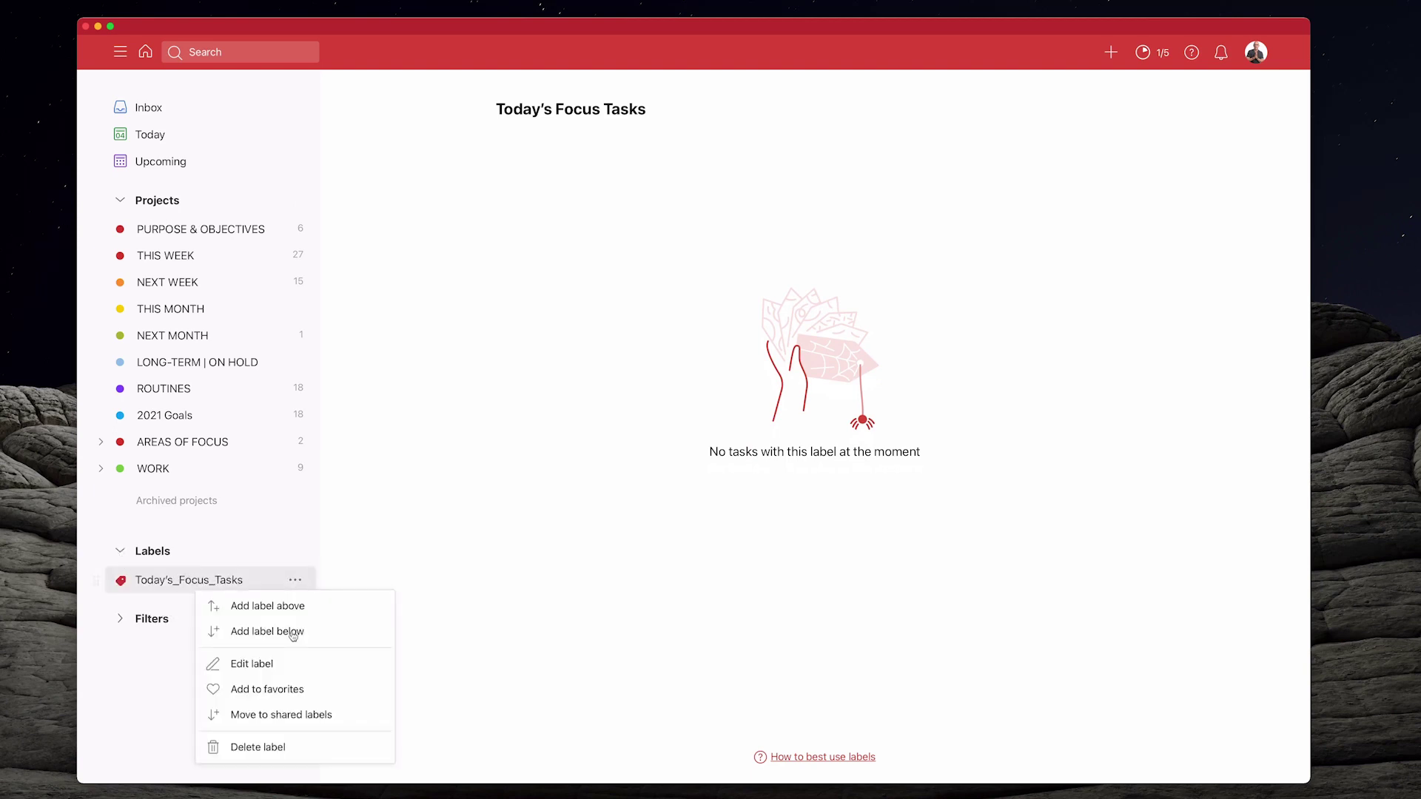
pyautogui.click(288, 692)
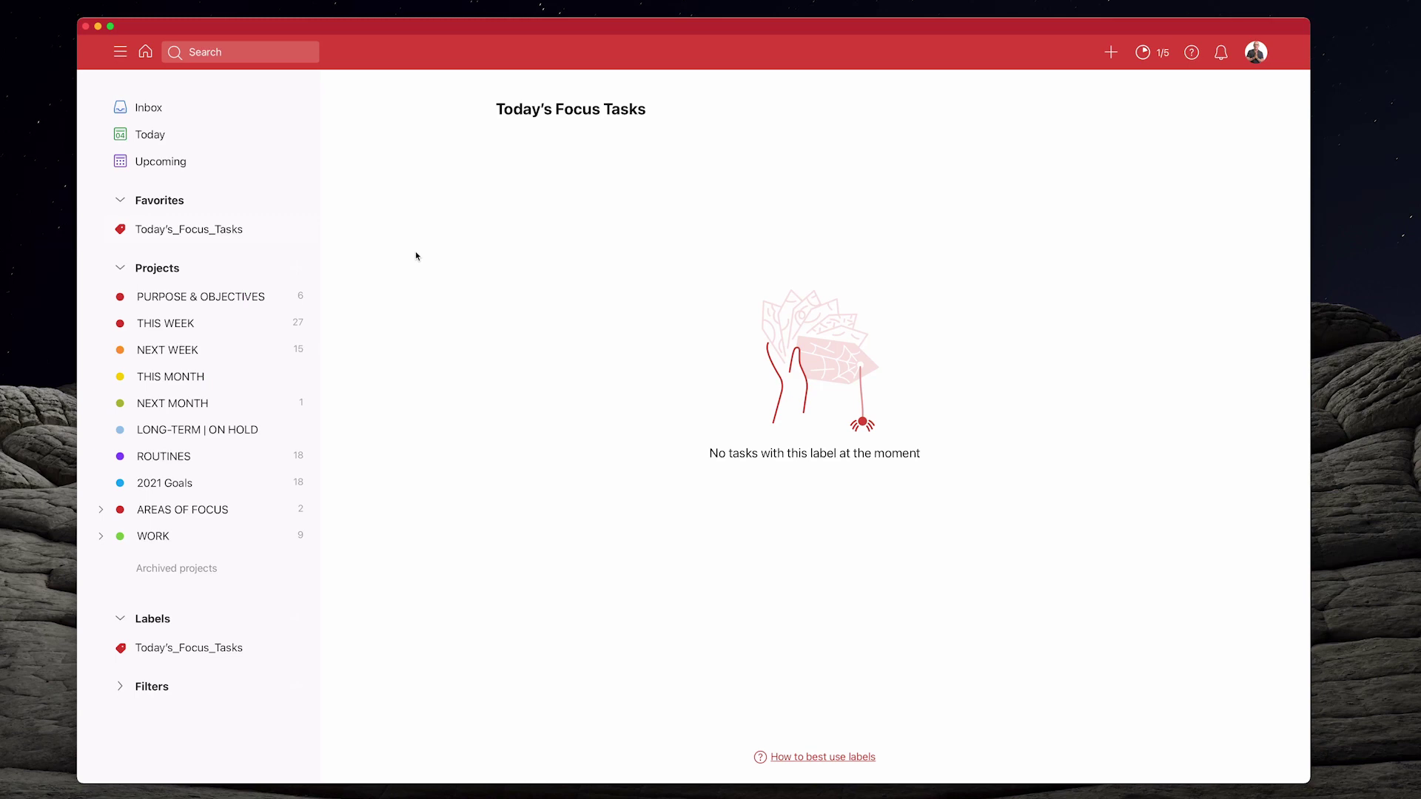
pyautogui.click(250, 237)
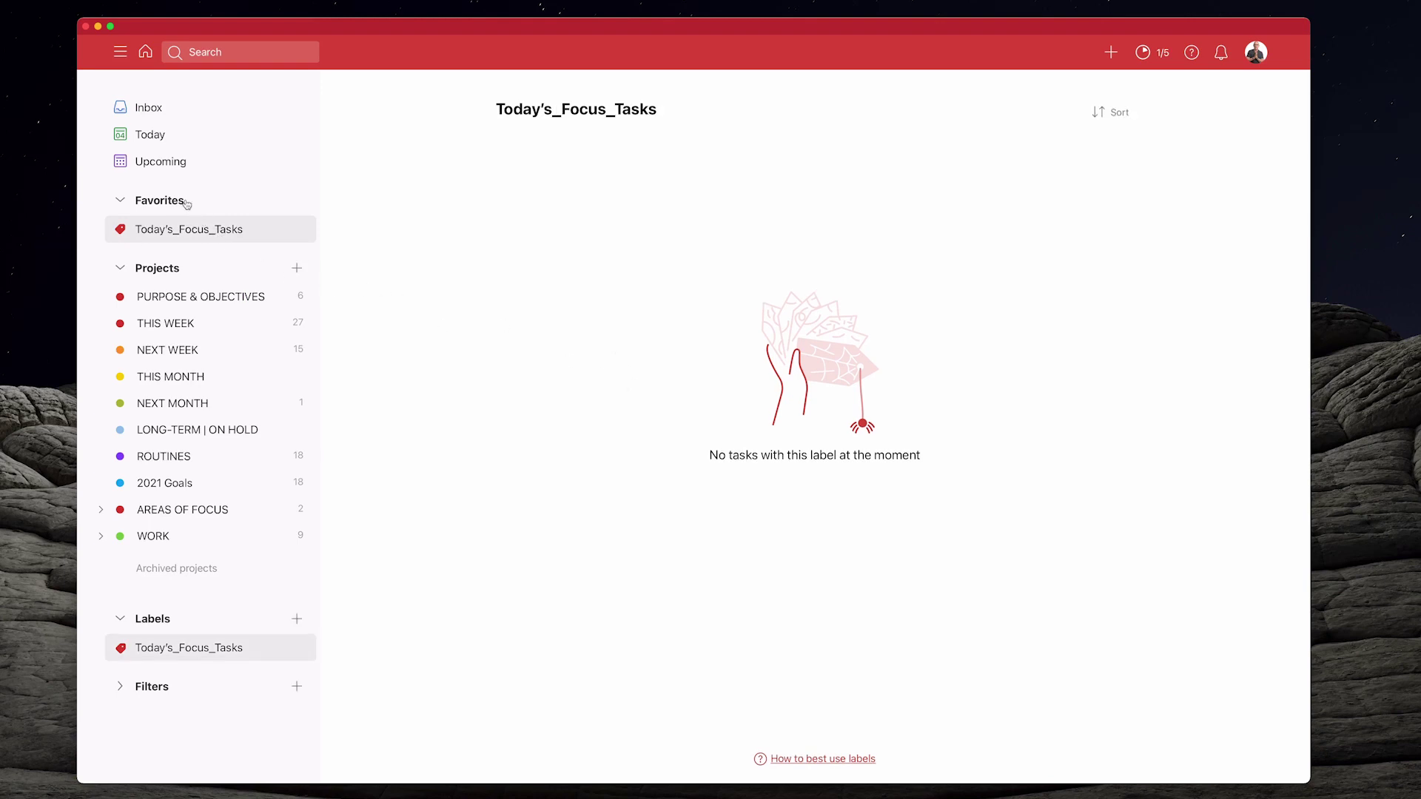
# Assign the Today's_Focus_Tasks label to tomorrow's "Do invoices" task in the Upcoming view and close the task
pyautogui.click(167, 166)
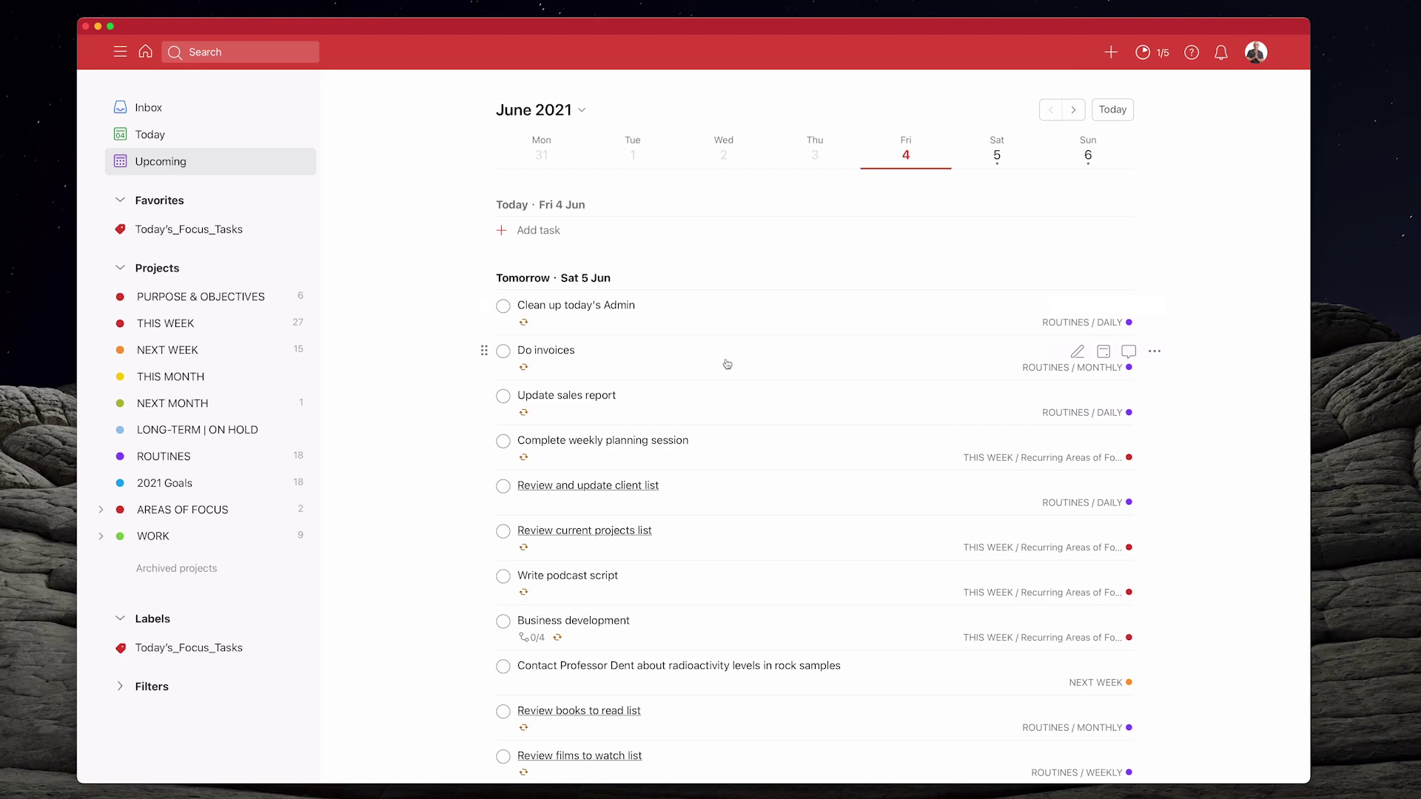
pyautogui.click(1159, 354)
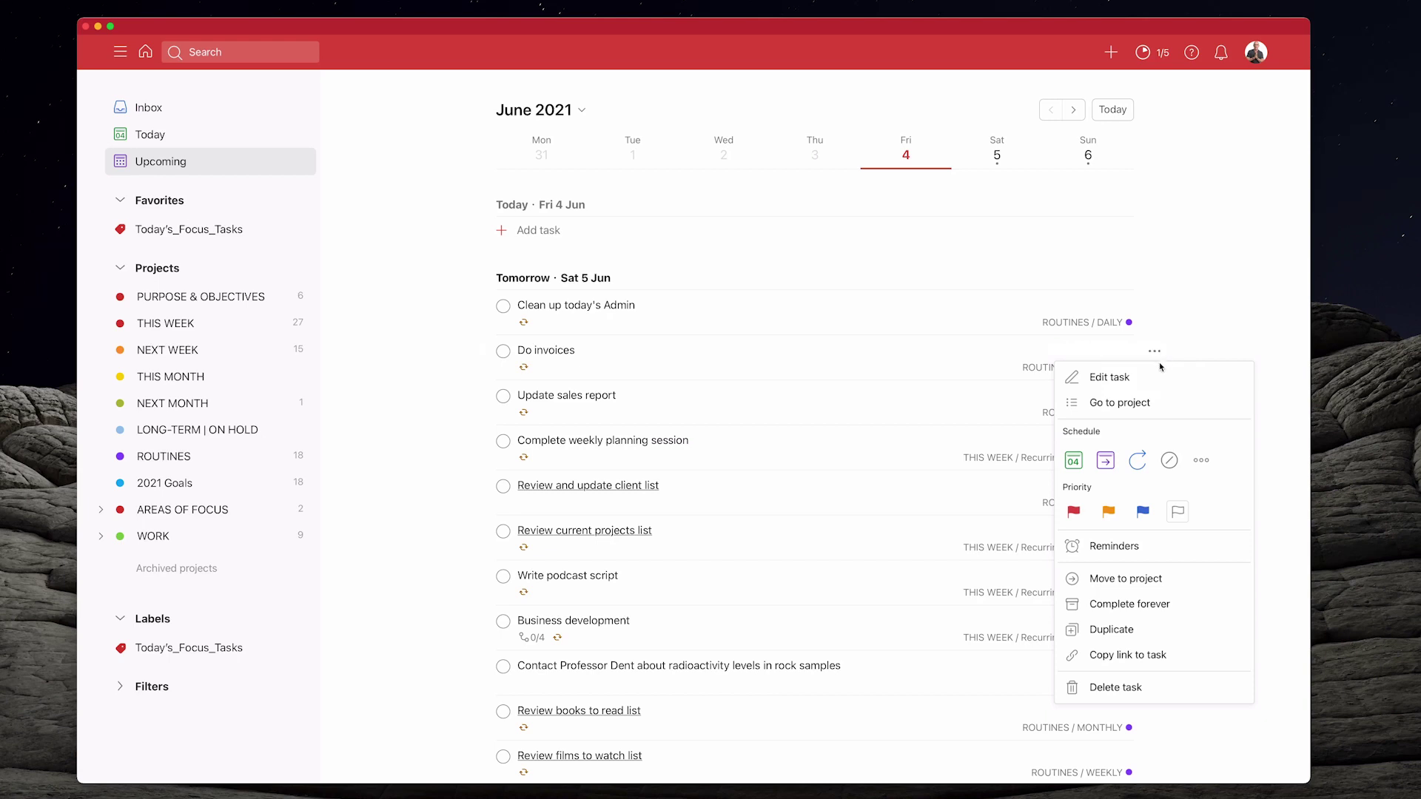
pyautogui.click(571, 356)
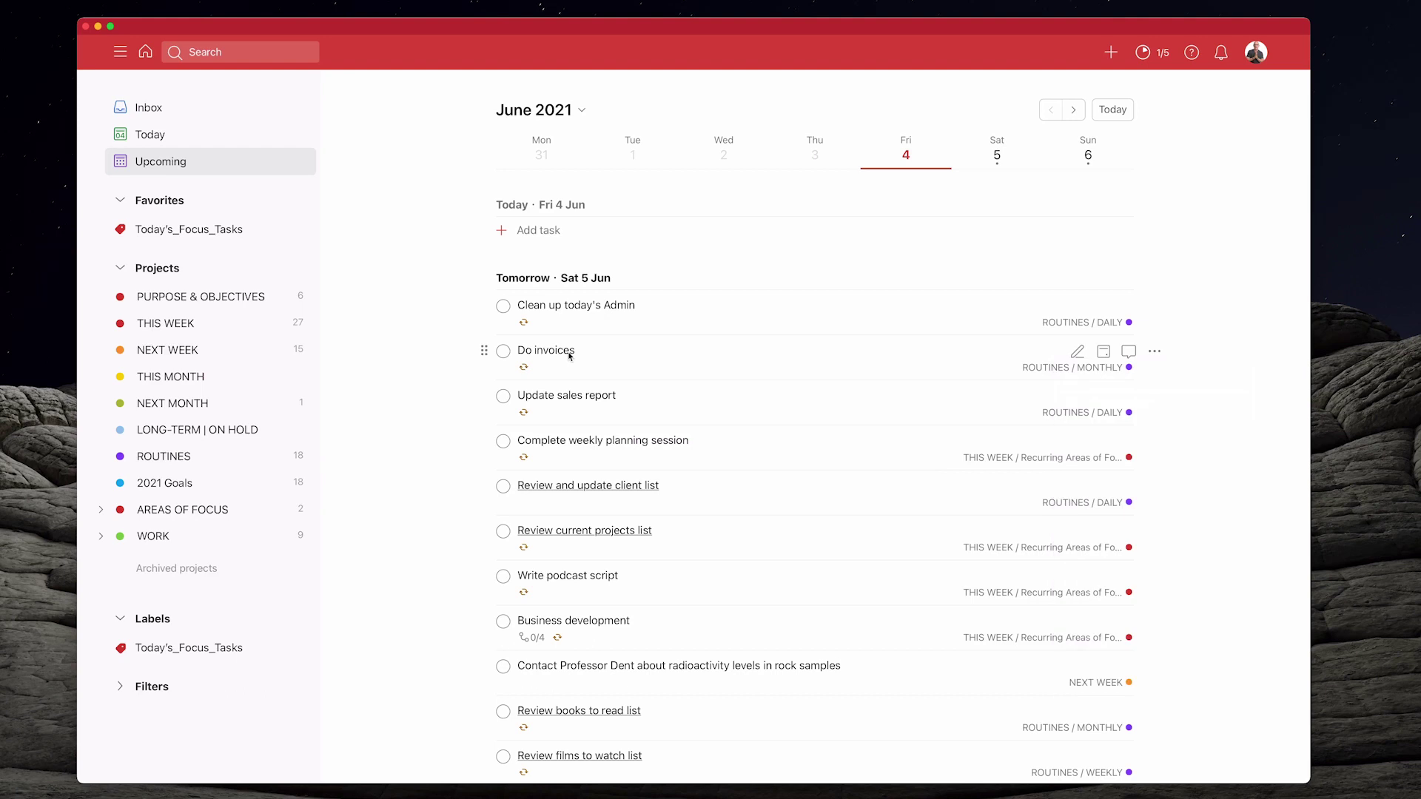
pyautogui.click(602, 356)
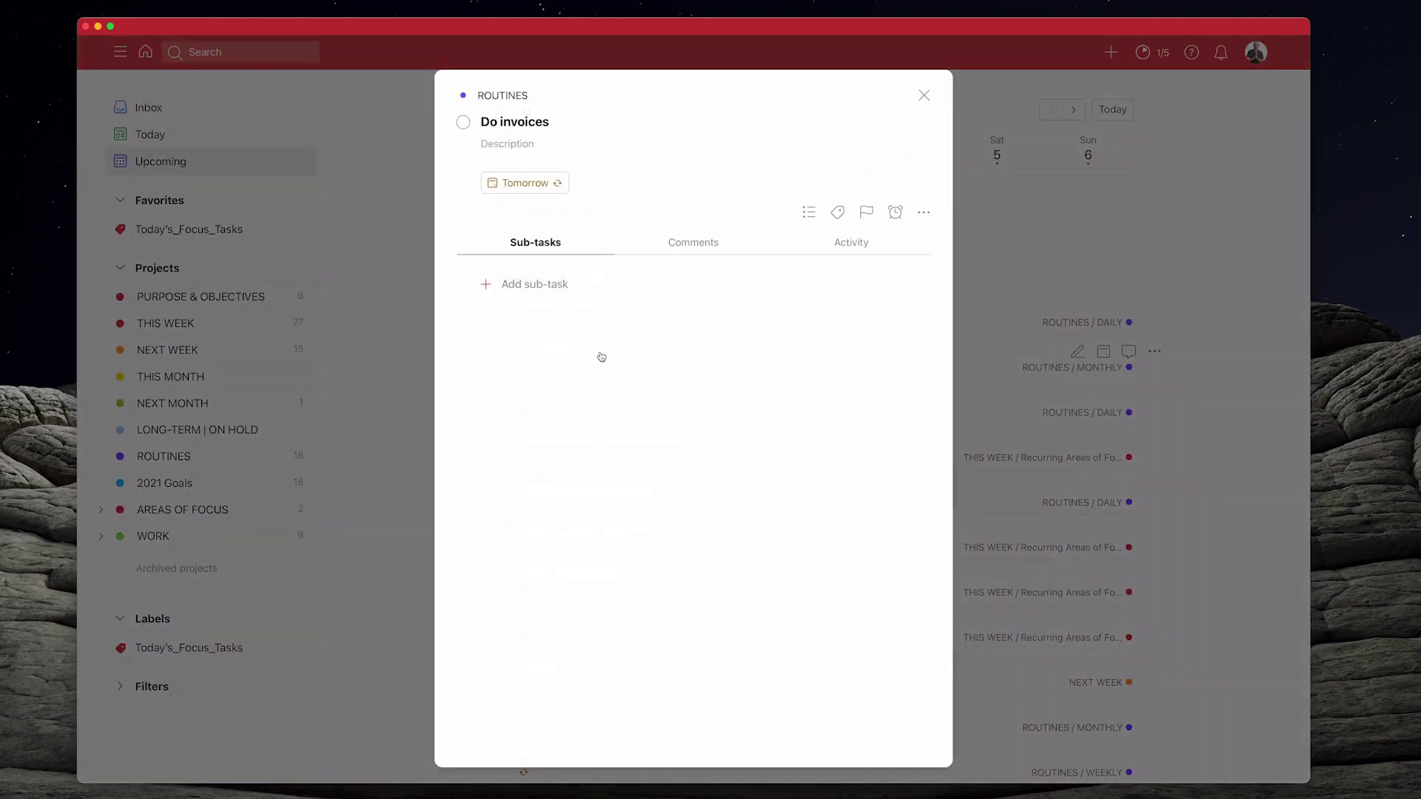
pyautogui.click(839, 213)
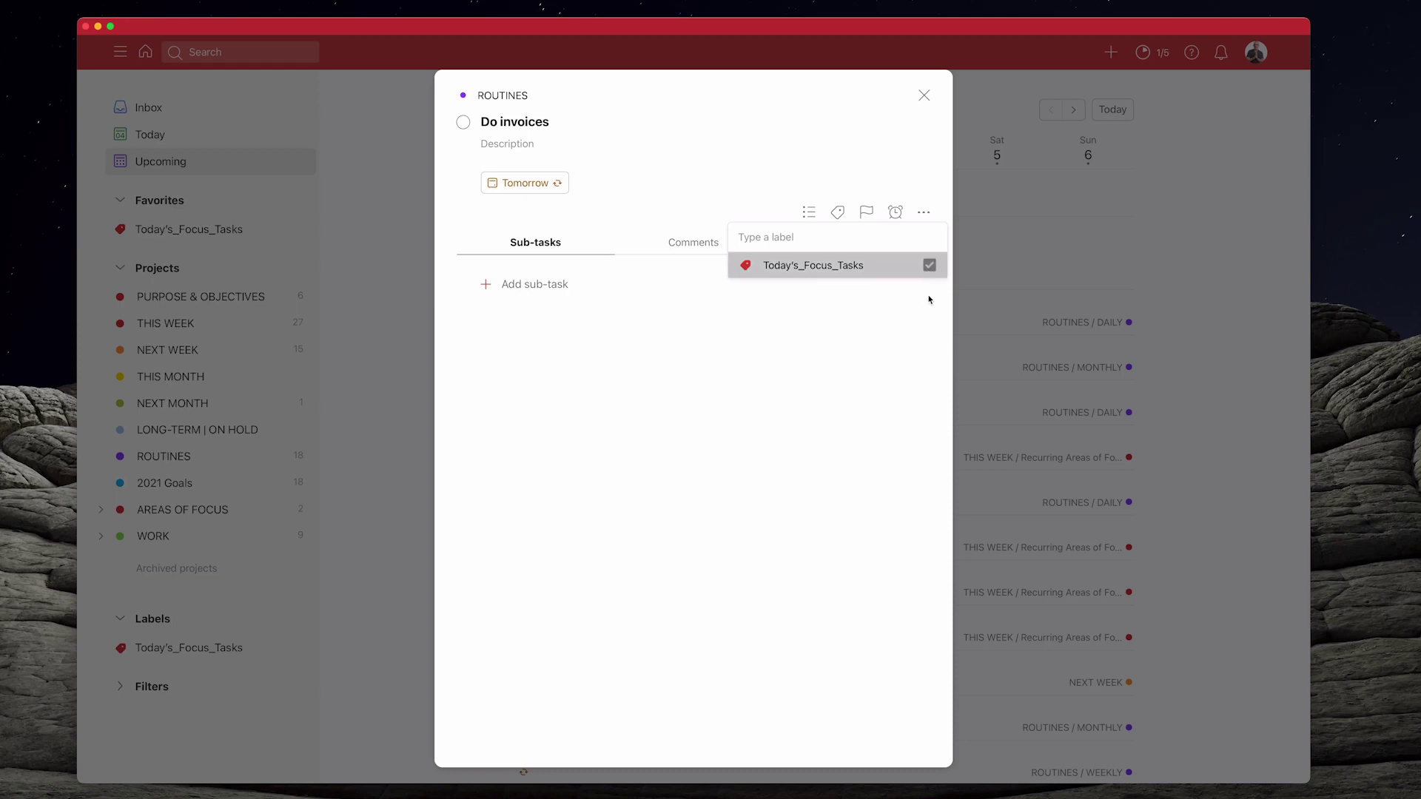
pyautogui.click(926, 100)
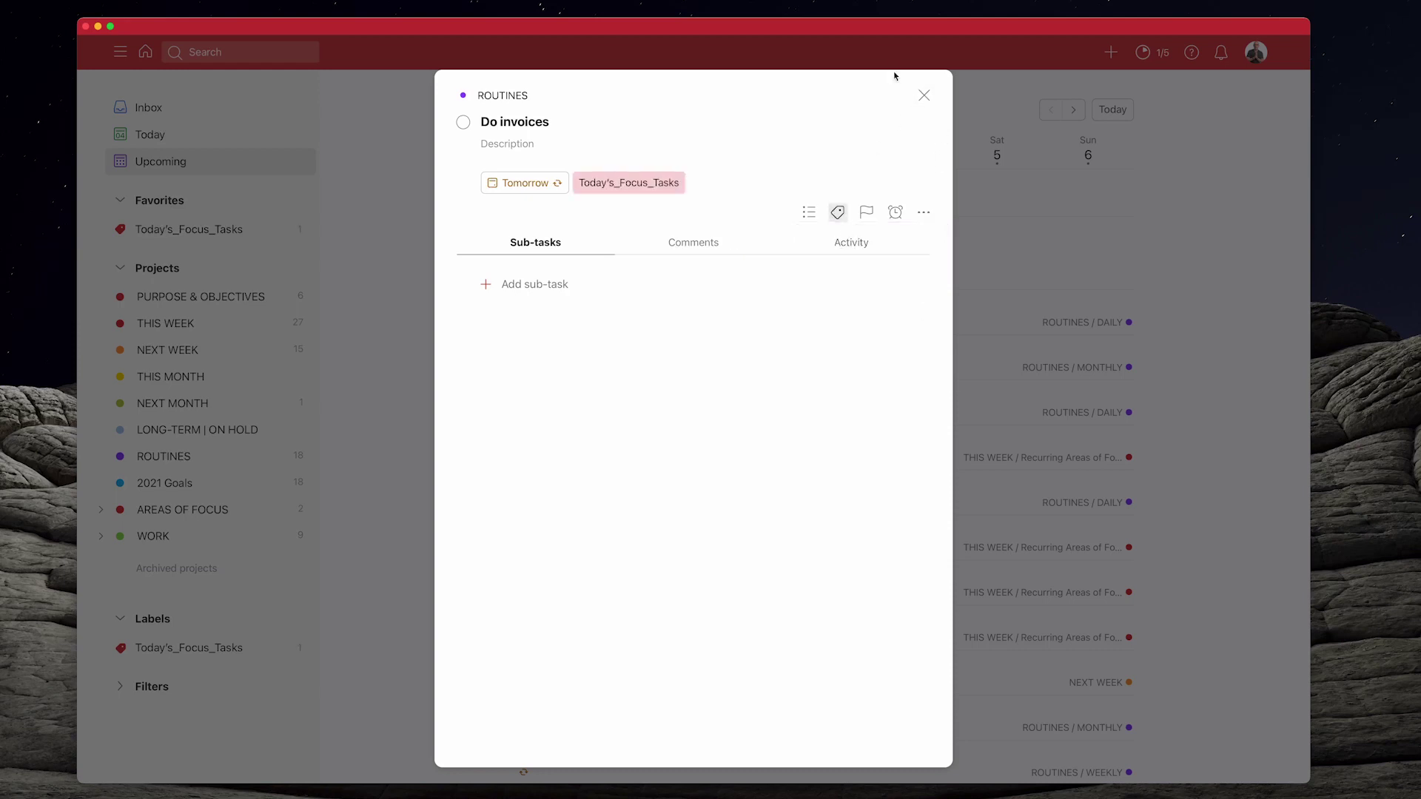
pyautogui.click(923, 95)
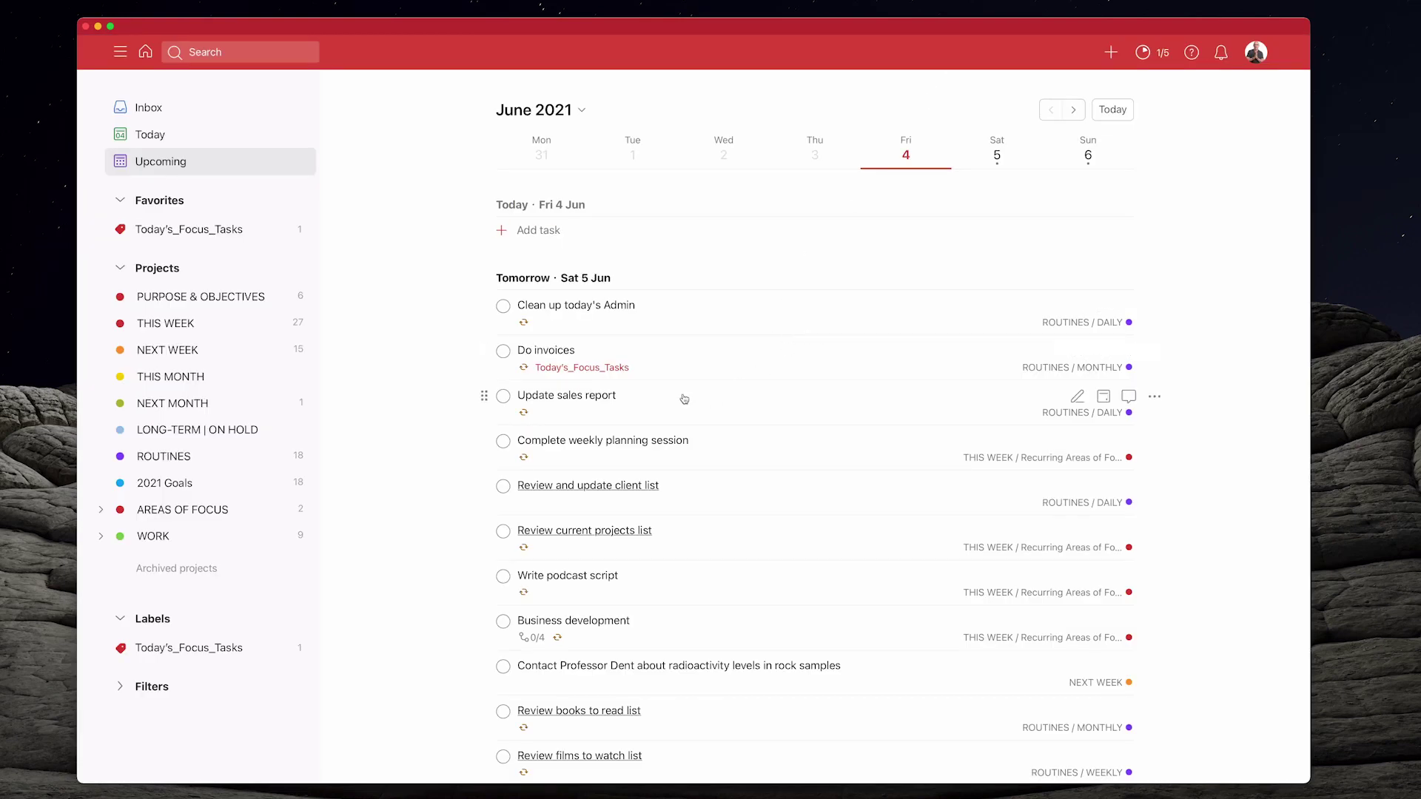
# Assign the Today's_Focus_Tasks label to tomorrow's weekly planning session, current projects list, podcast script, YouTube Video recording and Exercise tasks together
pyautogui.keyDown('super'); pyautogui.click(715, 447); pyautogui.keyUp('super')
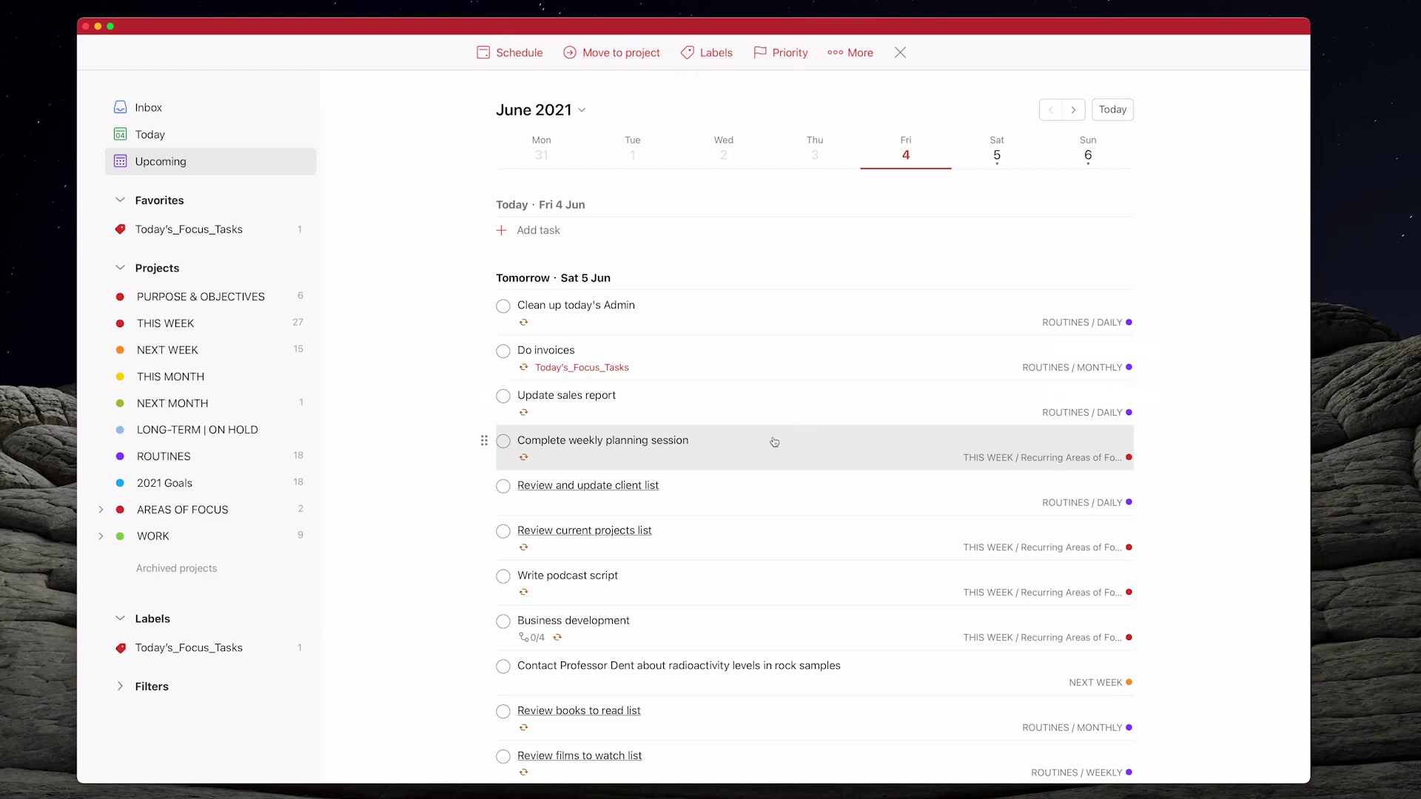
pyautogui.scroll(-2, 774, 442)
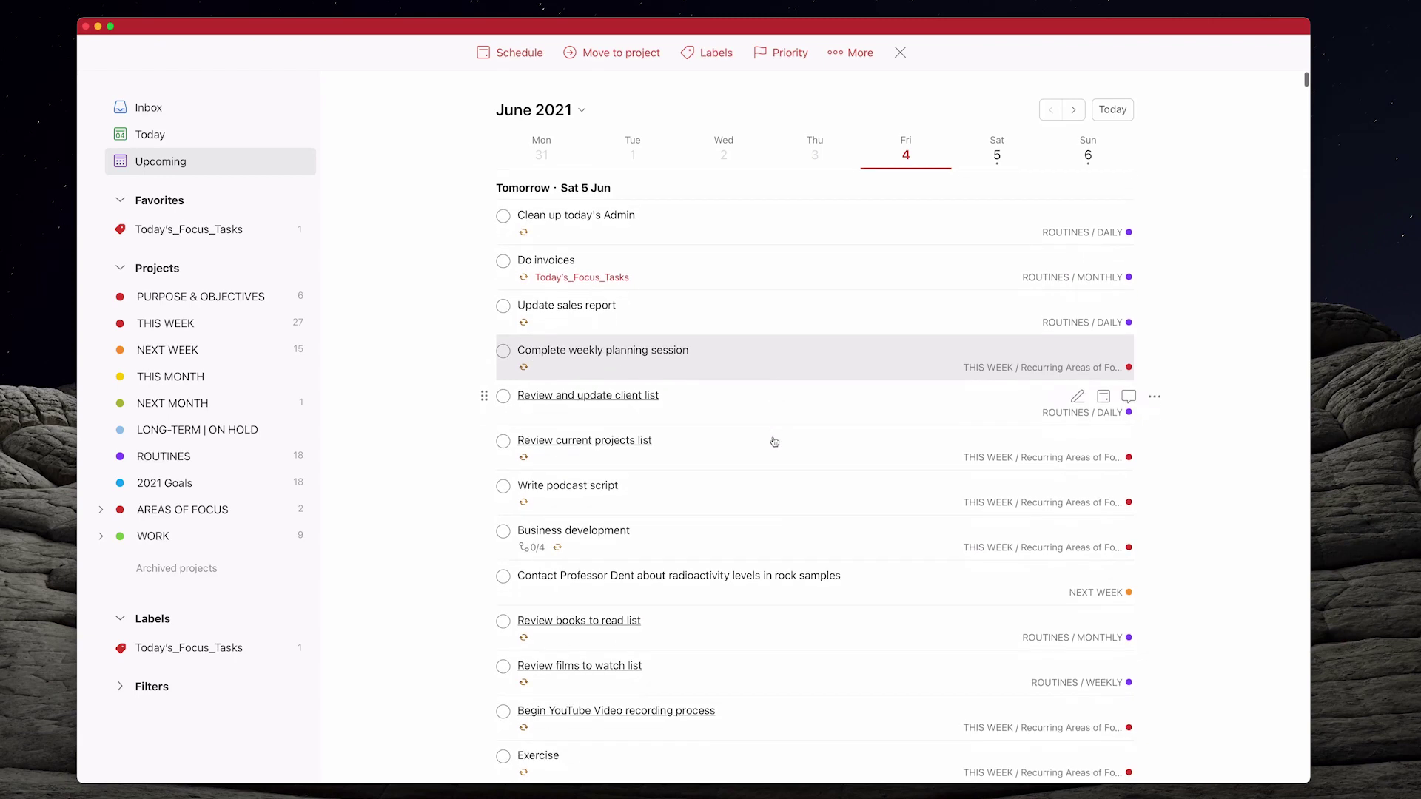
pyautogui.scroll(-1, 774, 442)
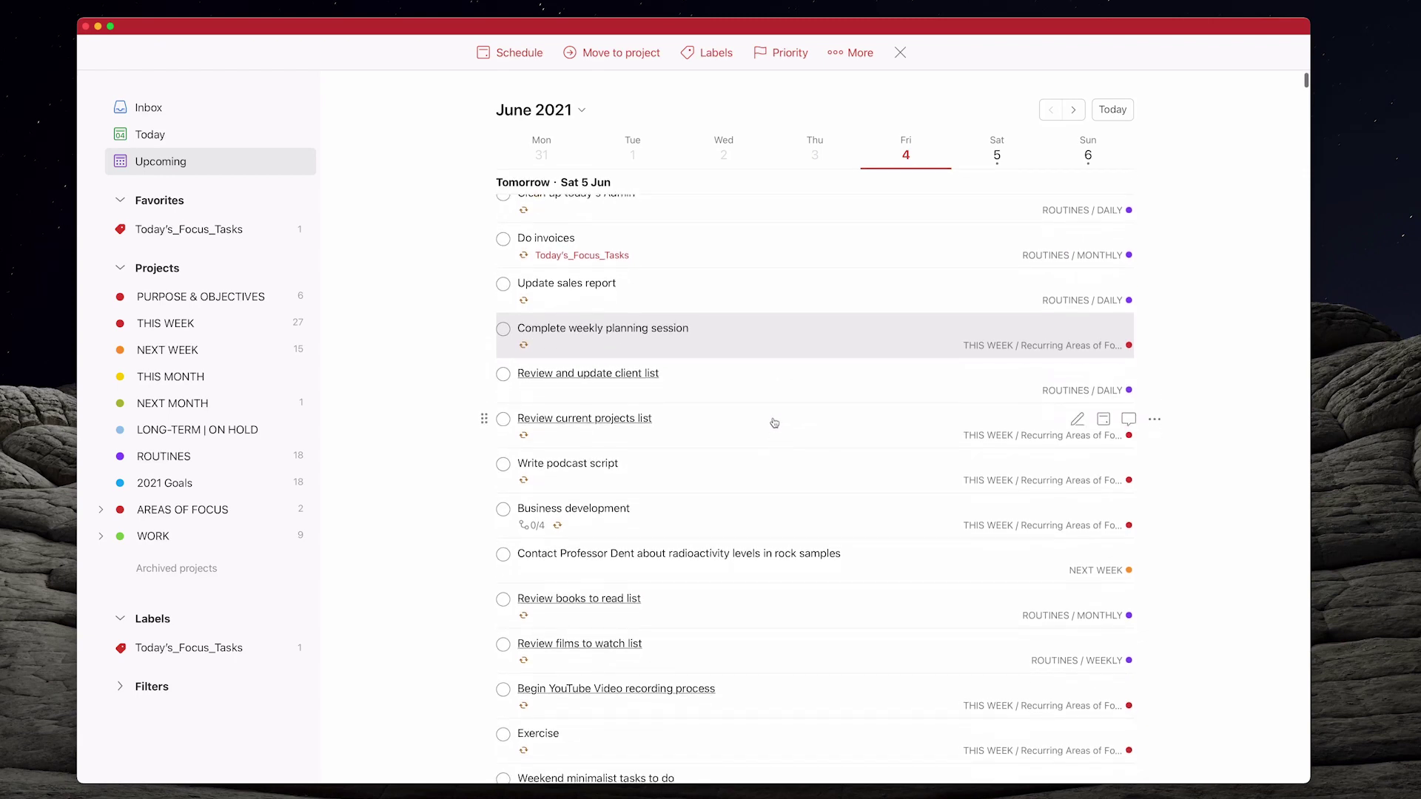
pyautogui.click(774, 424)
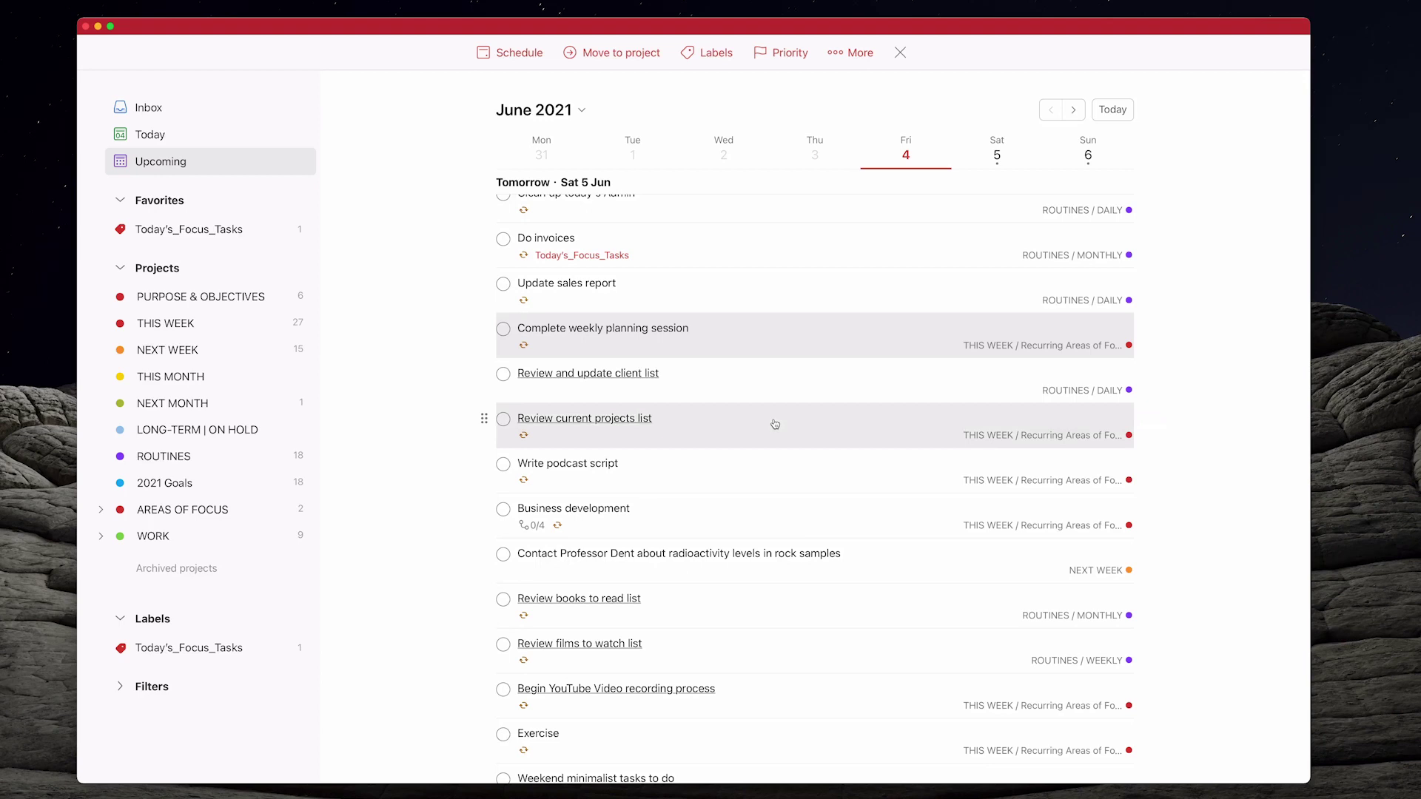
pyautogui.click(779, 465)
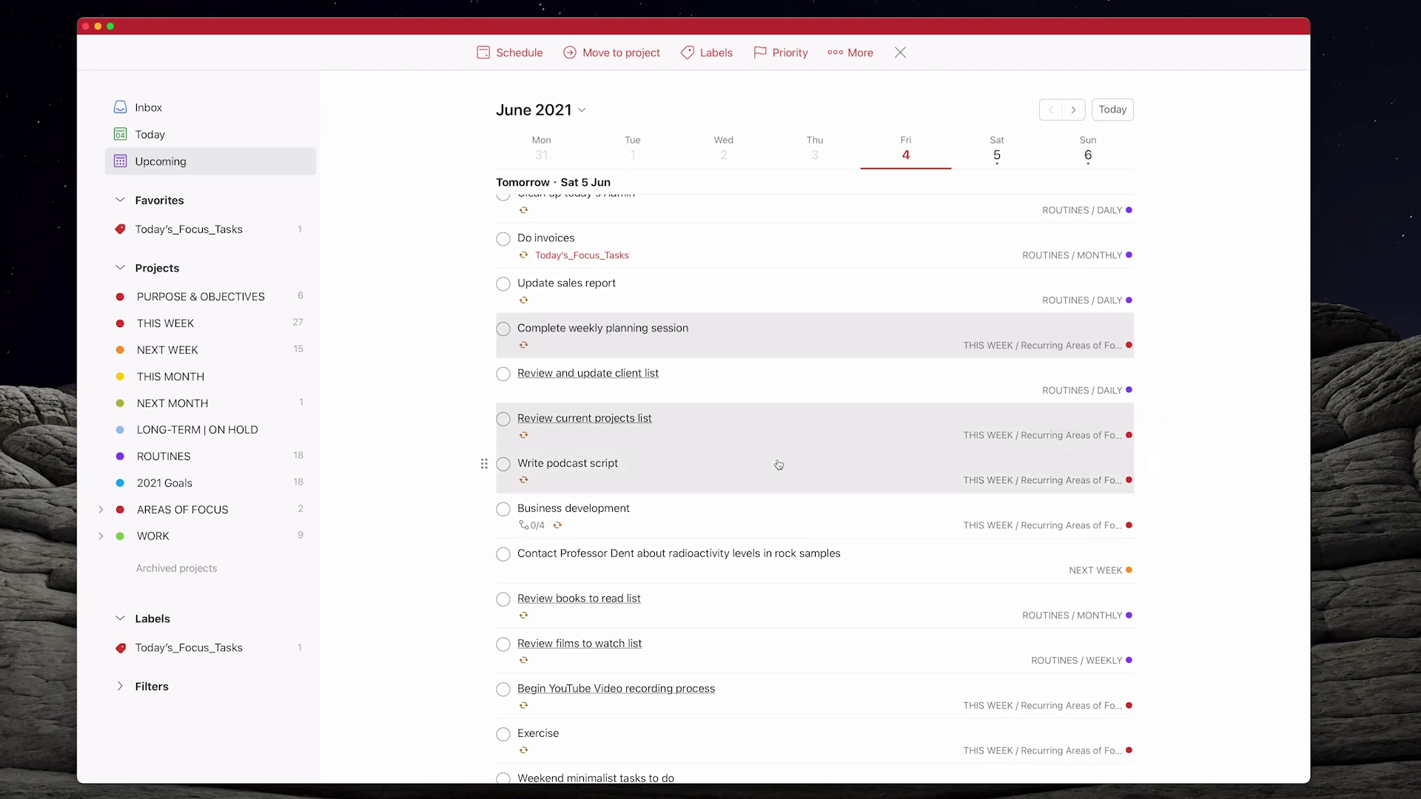
pyautogui.scroll(-5, 794, 518)
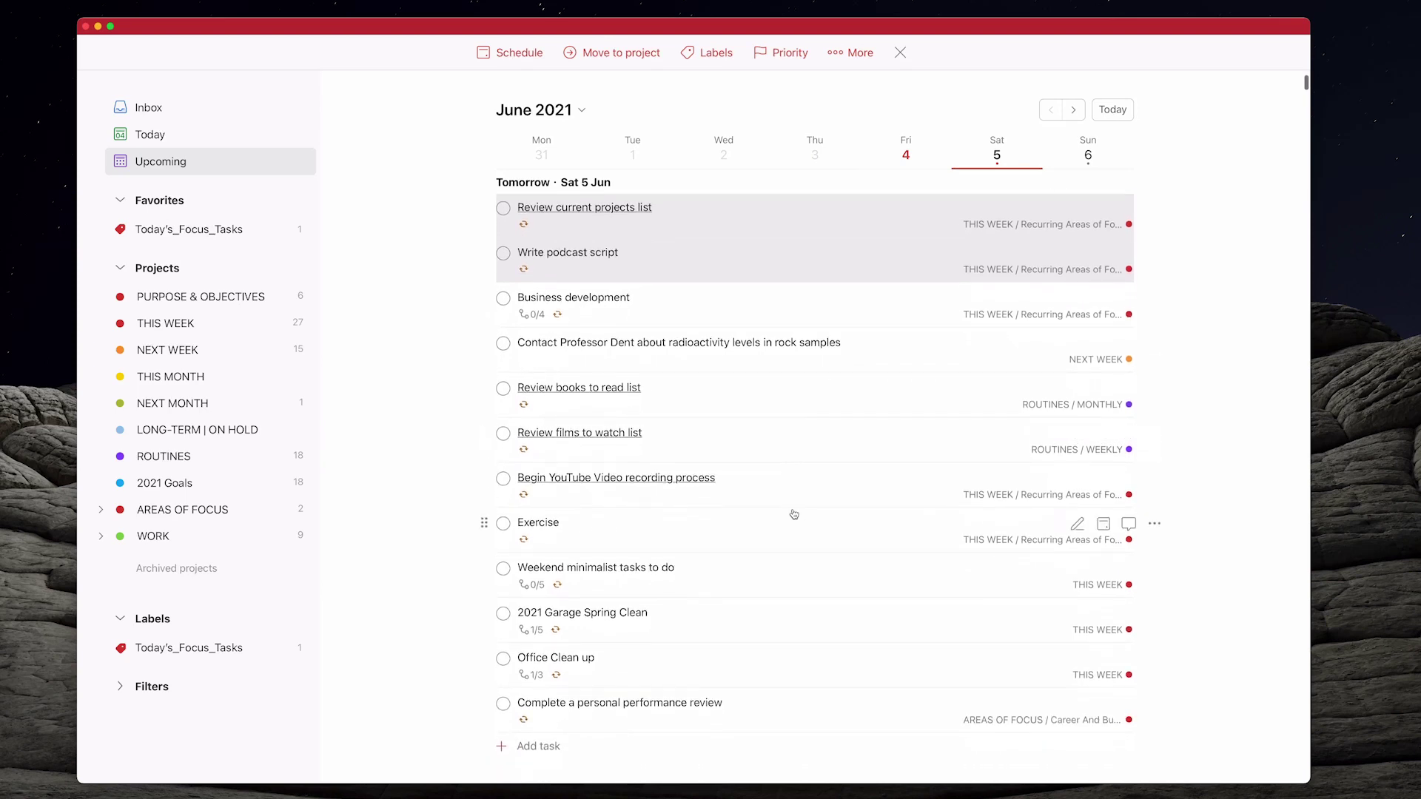
pyautogui.scroll(-1, 792, 511)
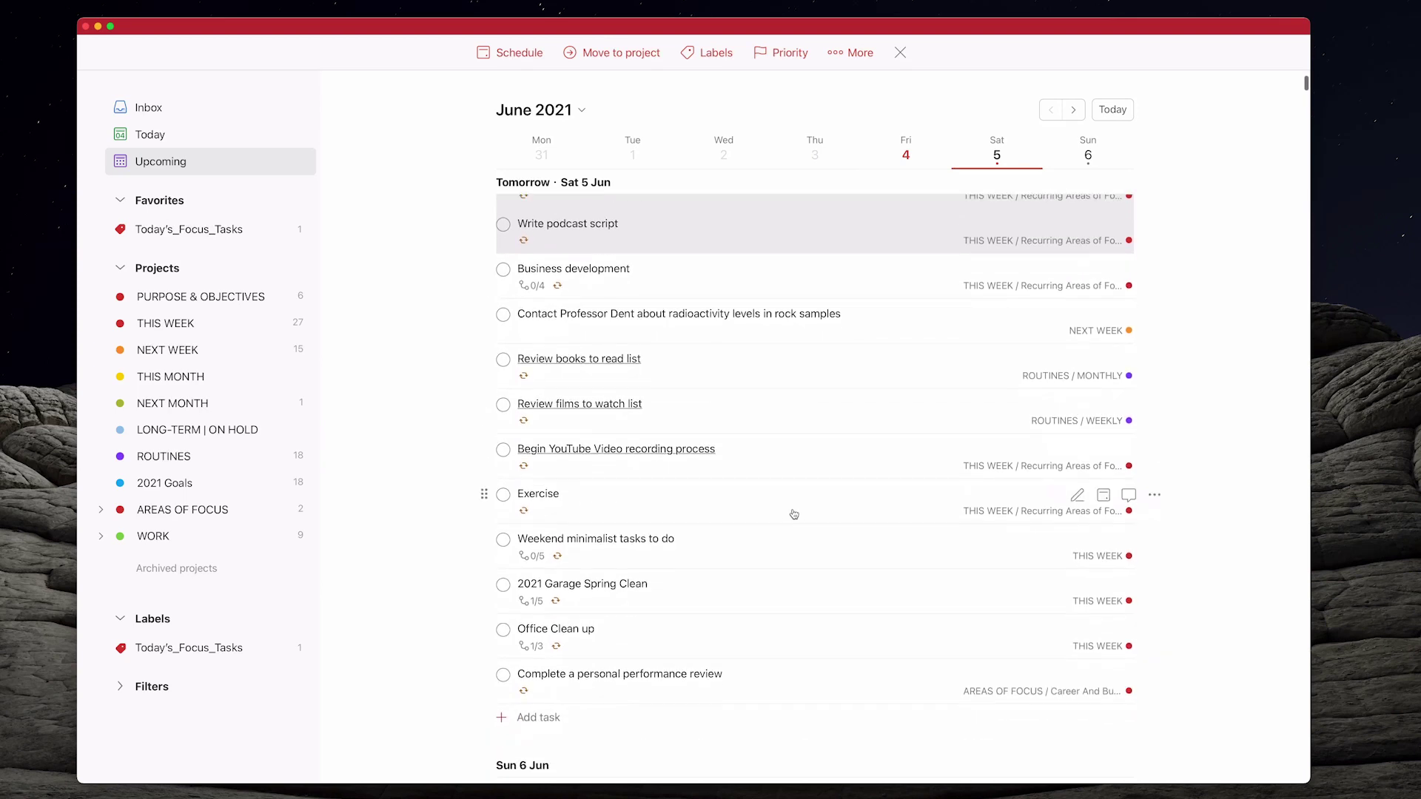
pyautogui.click(785, 468)
pyautogui.scroll(5, 785, 469)
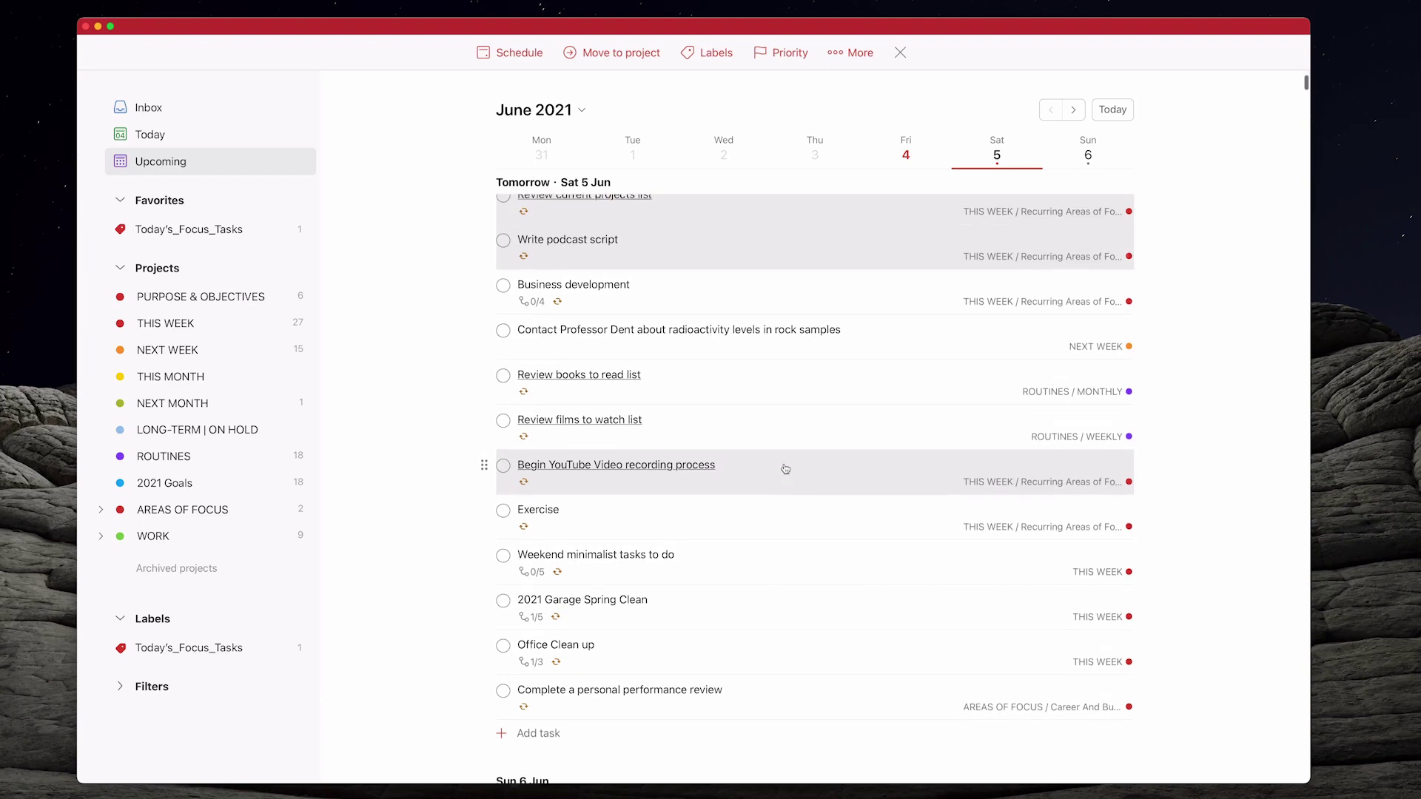
pyautogui.scroll(-7, 785, 468)
pyautogui.scroll(-2, 769, 444)
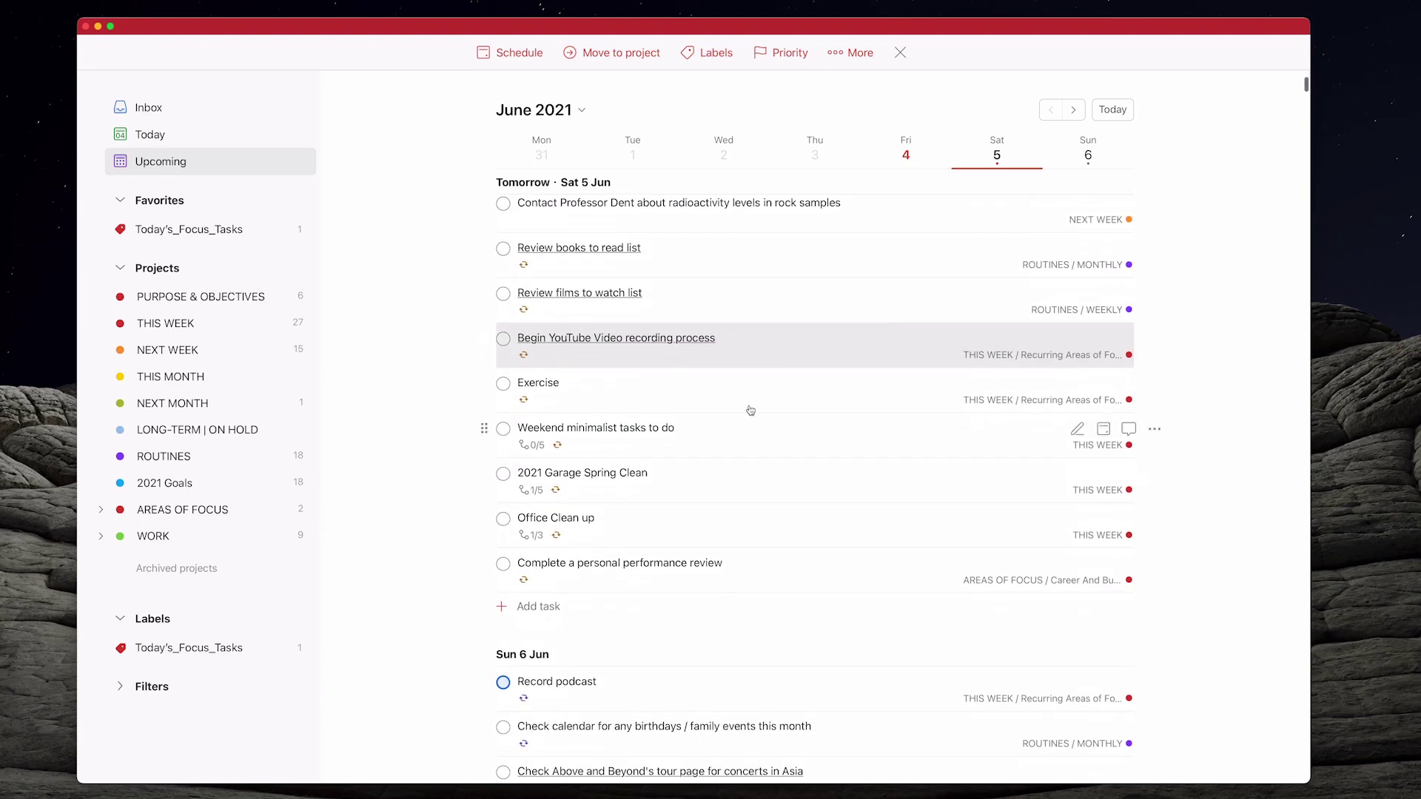
pyautogui.click(747, 395)
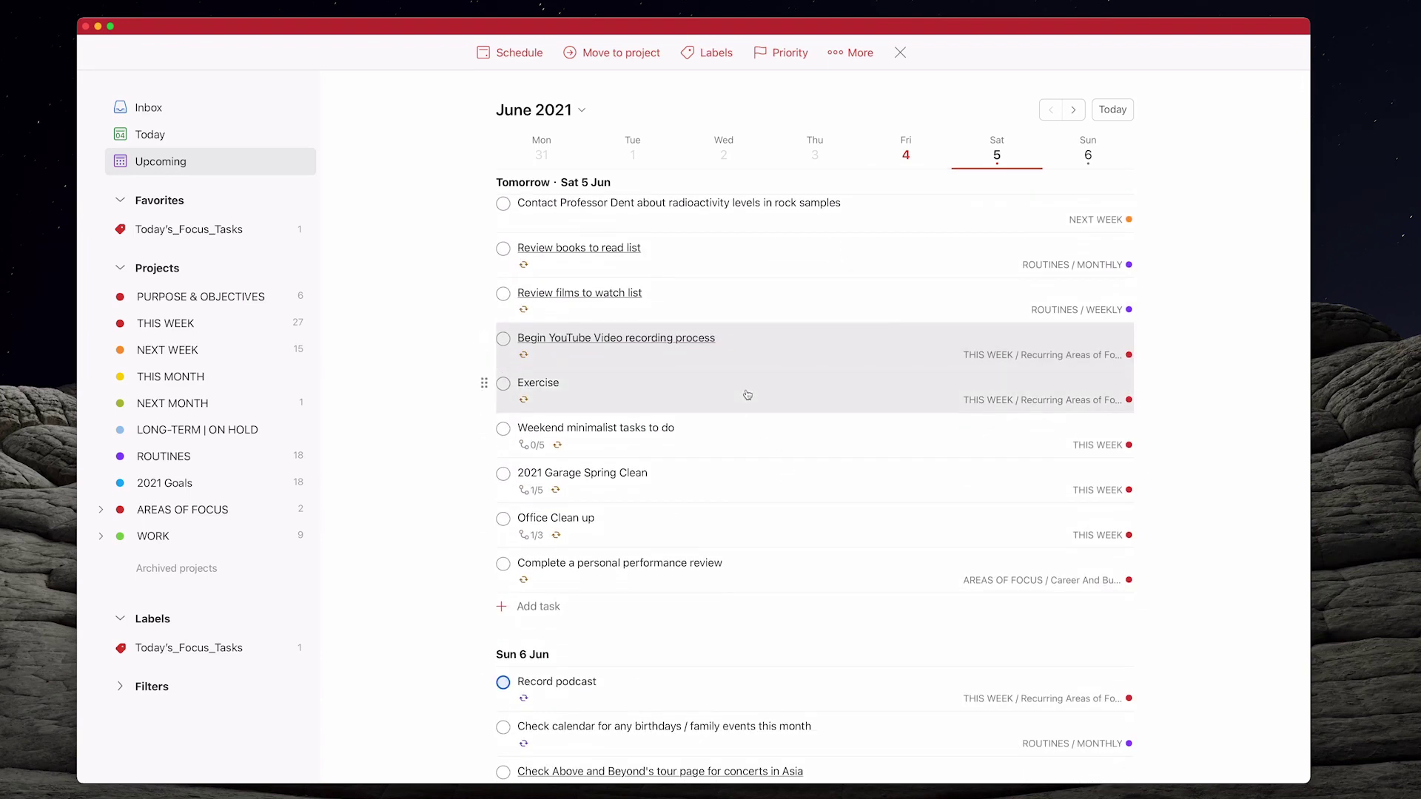
pyautogui.scroll(10, 748, 395)
pyautogui.scroll(-6, 747, 395)
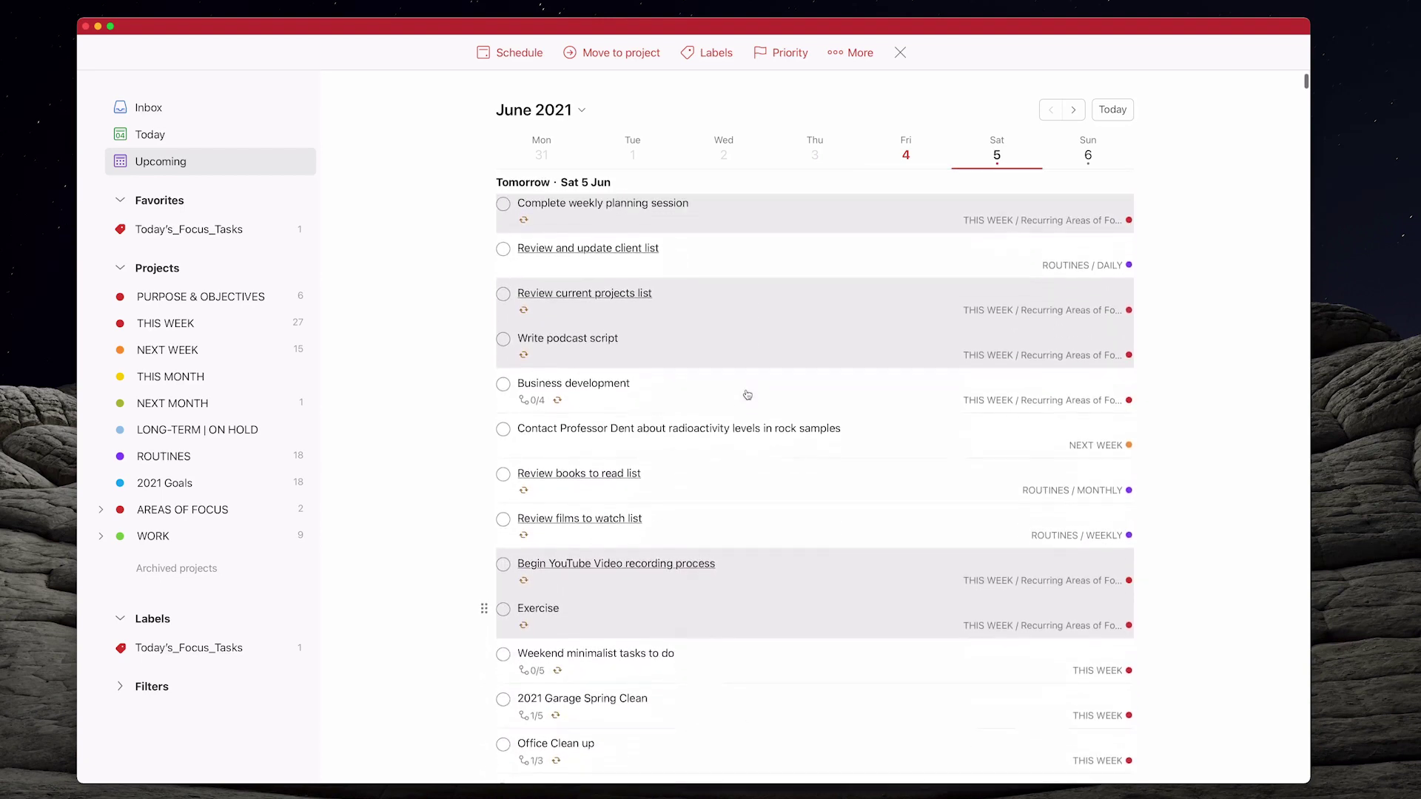
pyautogui.scroll(-1, 747, 395)
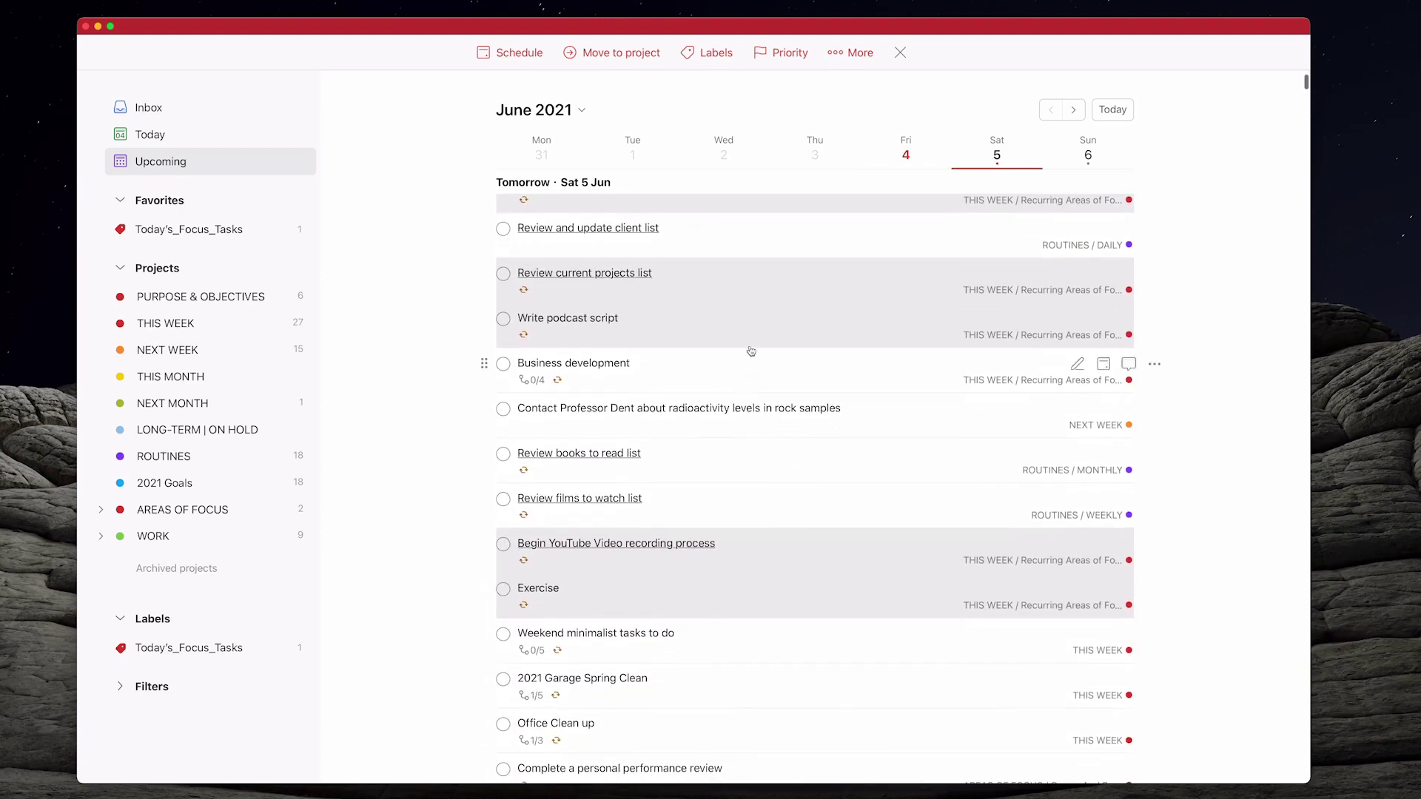
pyautogui.click(716, 53)
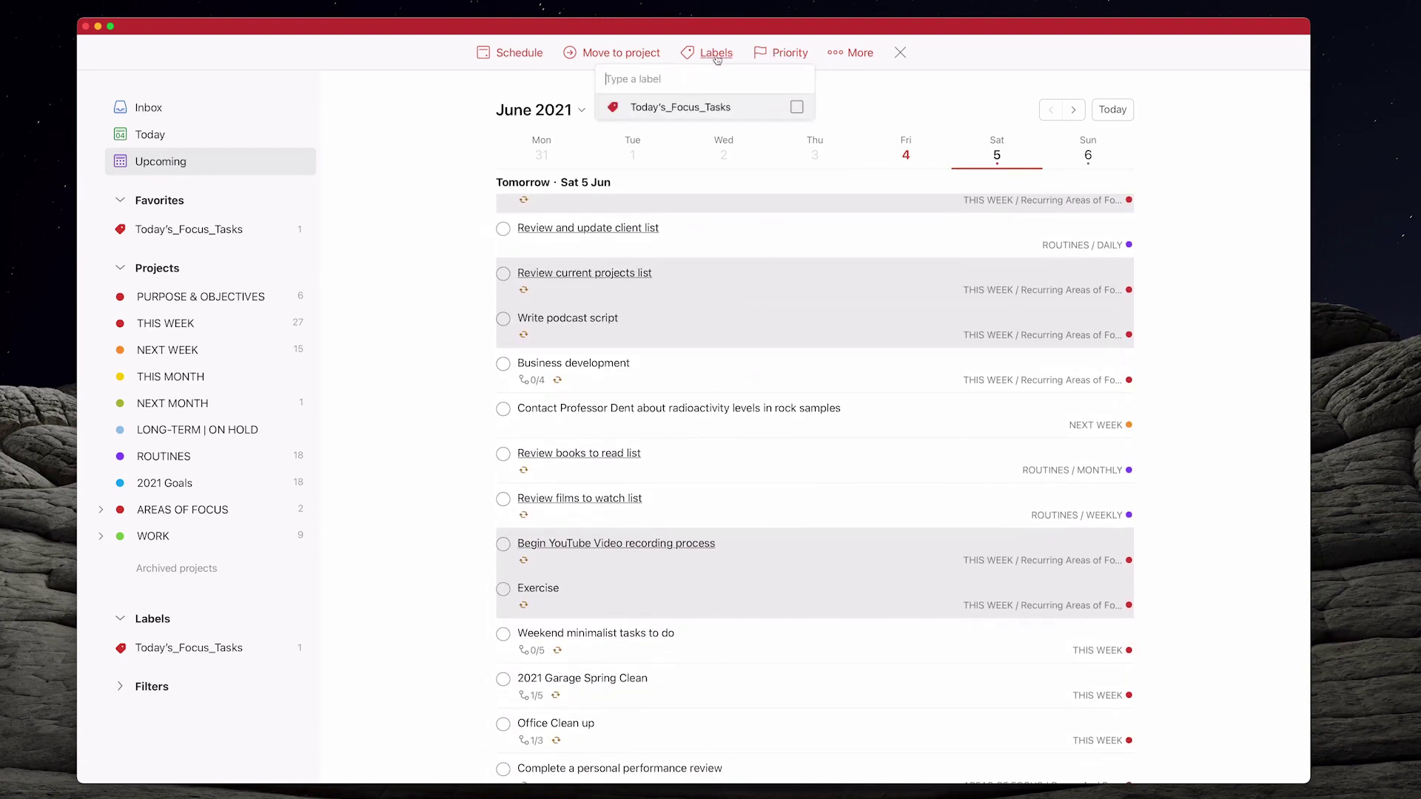
pyautogui.click(796, 107)
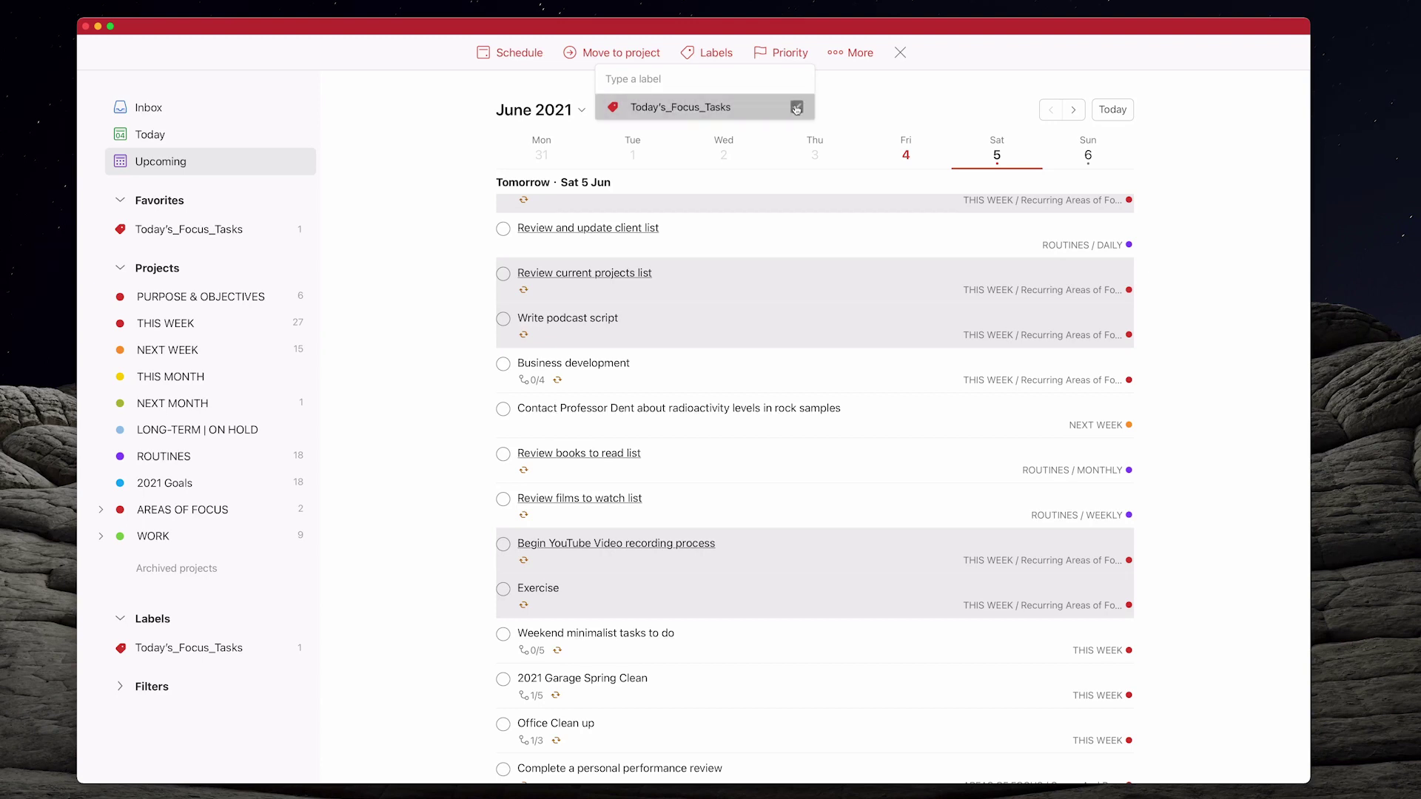
pyautogui.click(797, 108)
pyautogui.click(898, 101)
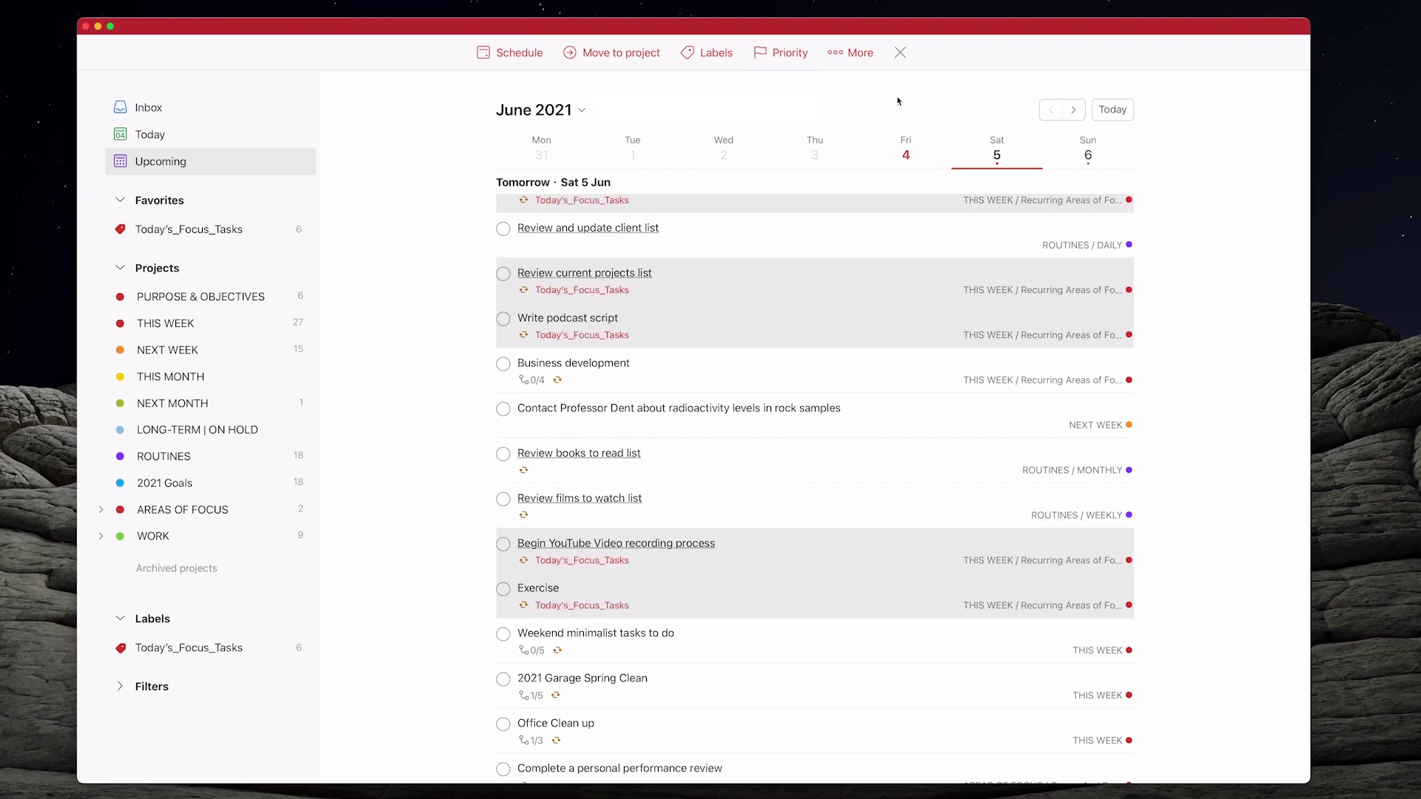
pyautogui.click(901, 53)
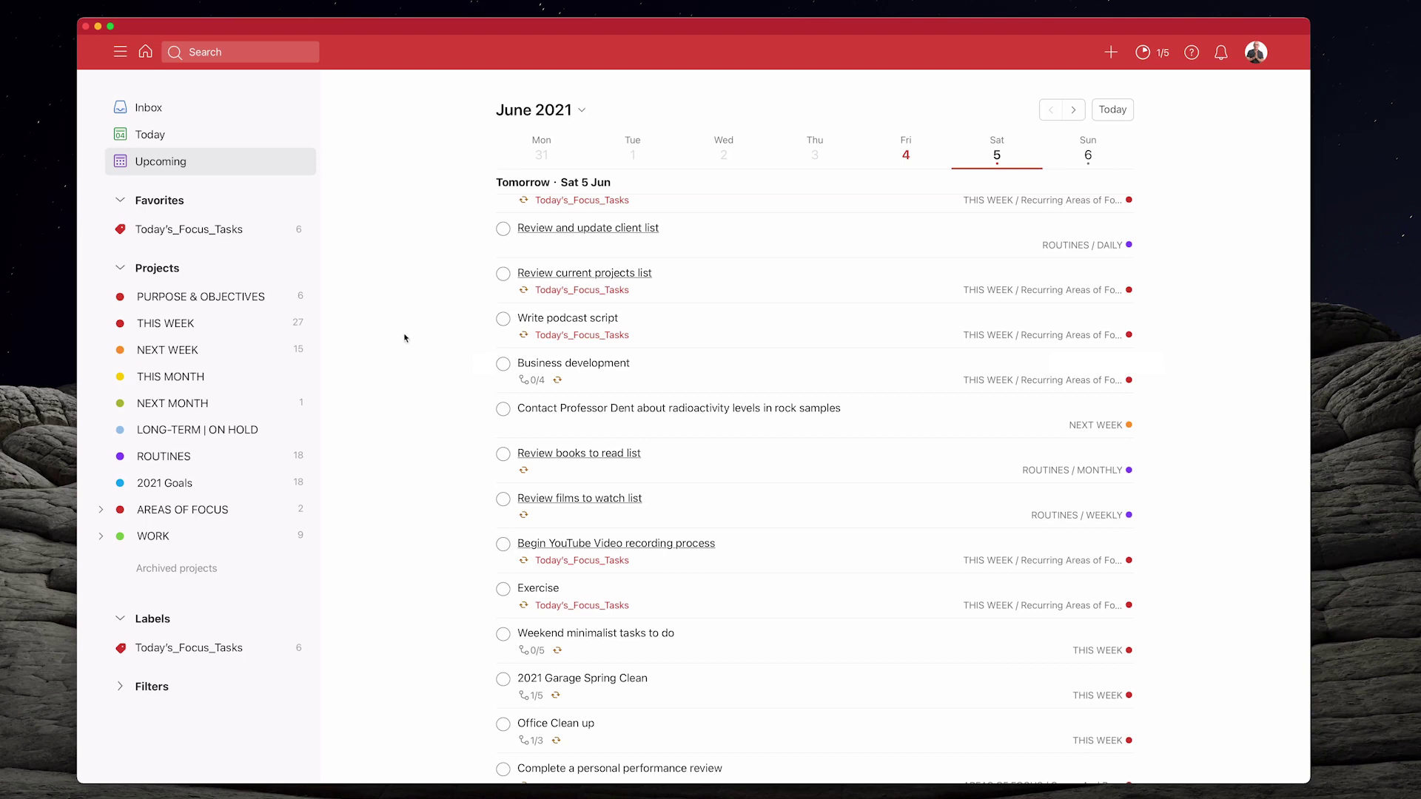
# Open the Today's_Focus_Tasks label from the favorites and remove the label from all of its tasks at once
pyautogui.click(222, 238)
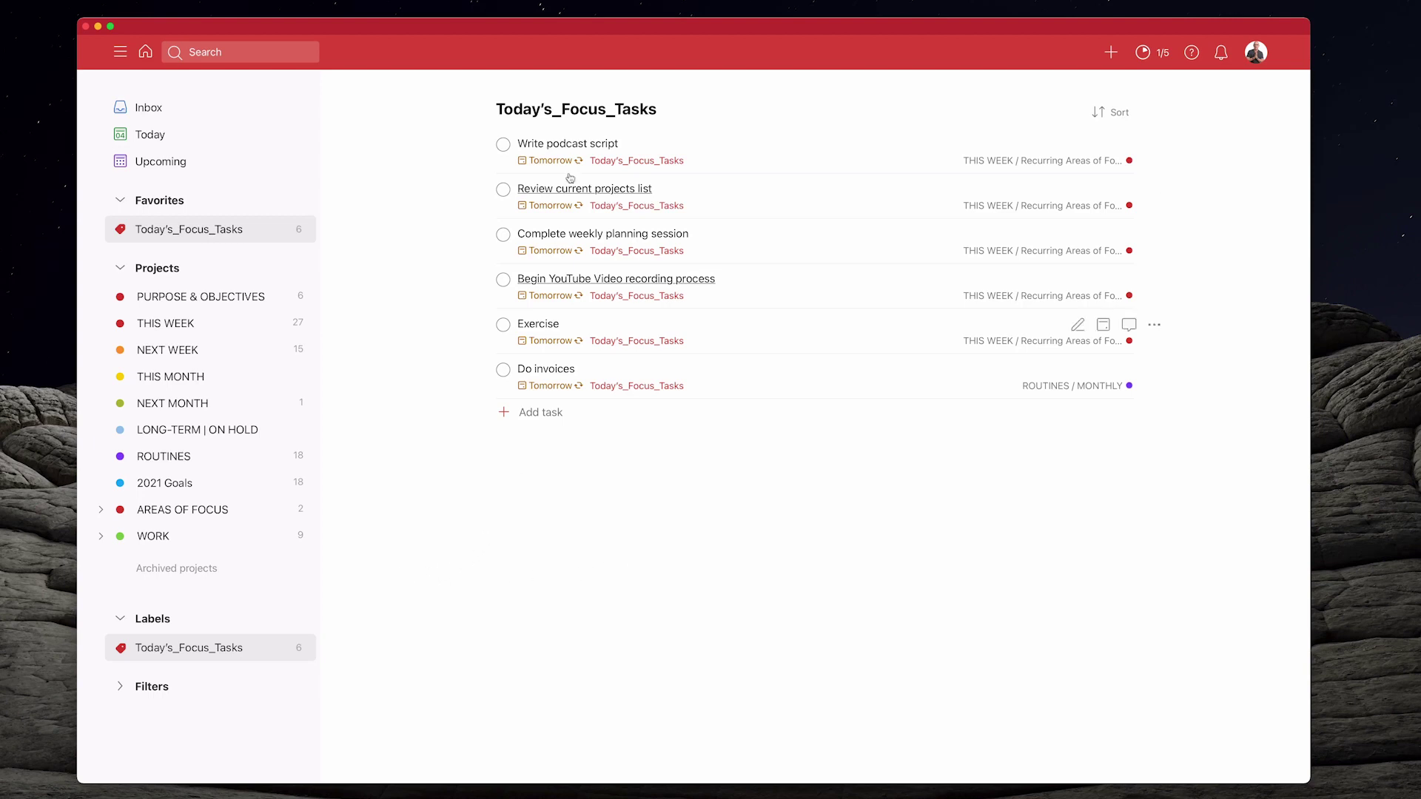
pyautogui.keyDown('super'); pyautogui.click(762, 159); pyautogui.keyUp('super')
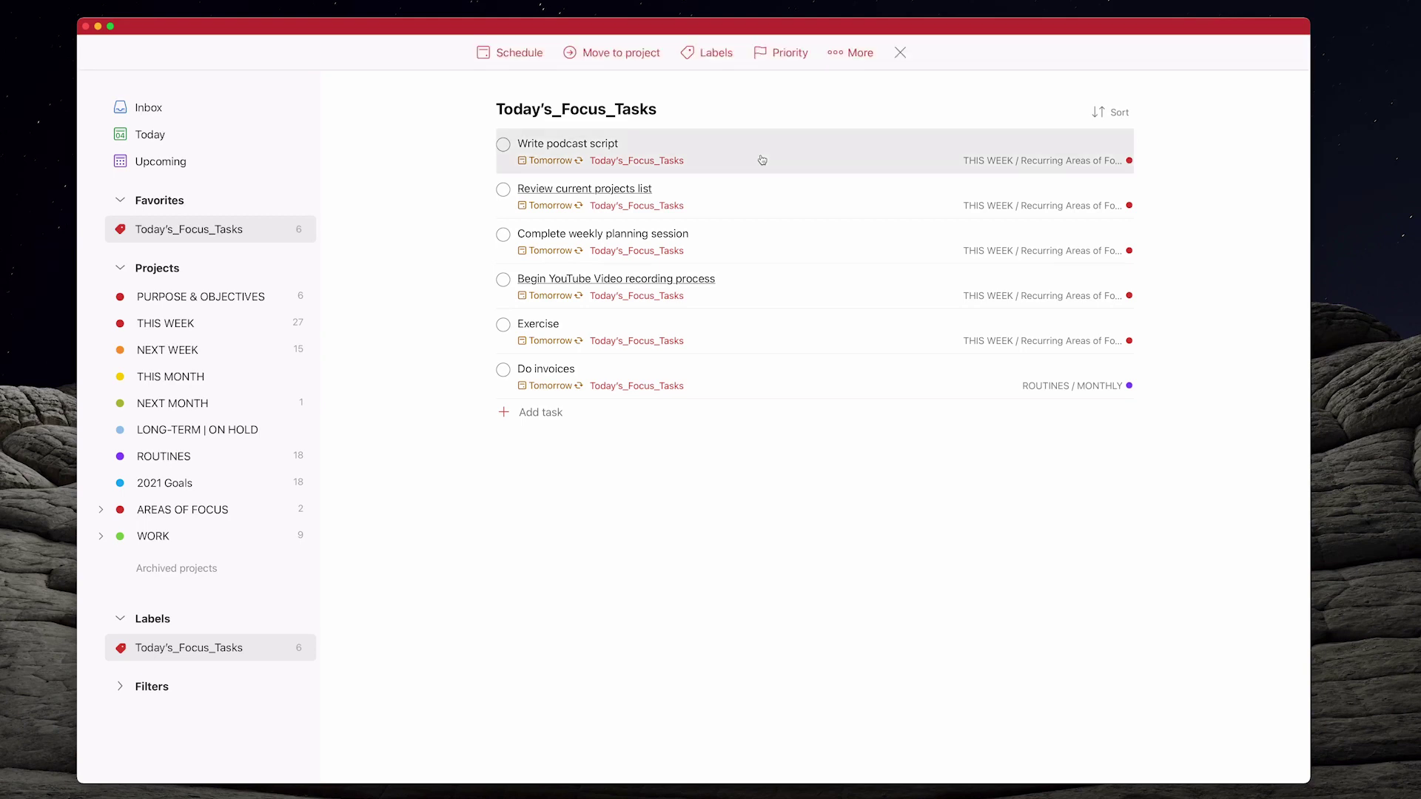
pyautogui.keyDown('super'); pyautogui.click(780, 379); pyautogui.keyUp('super')
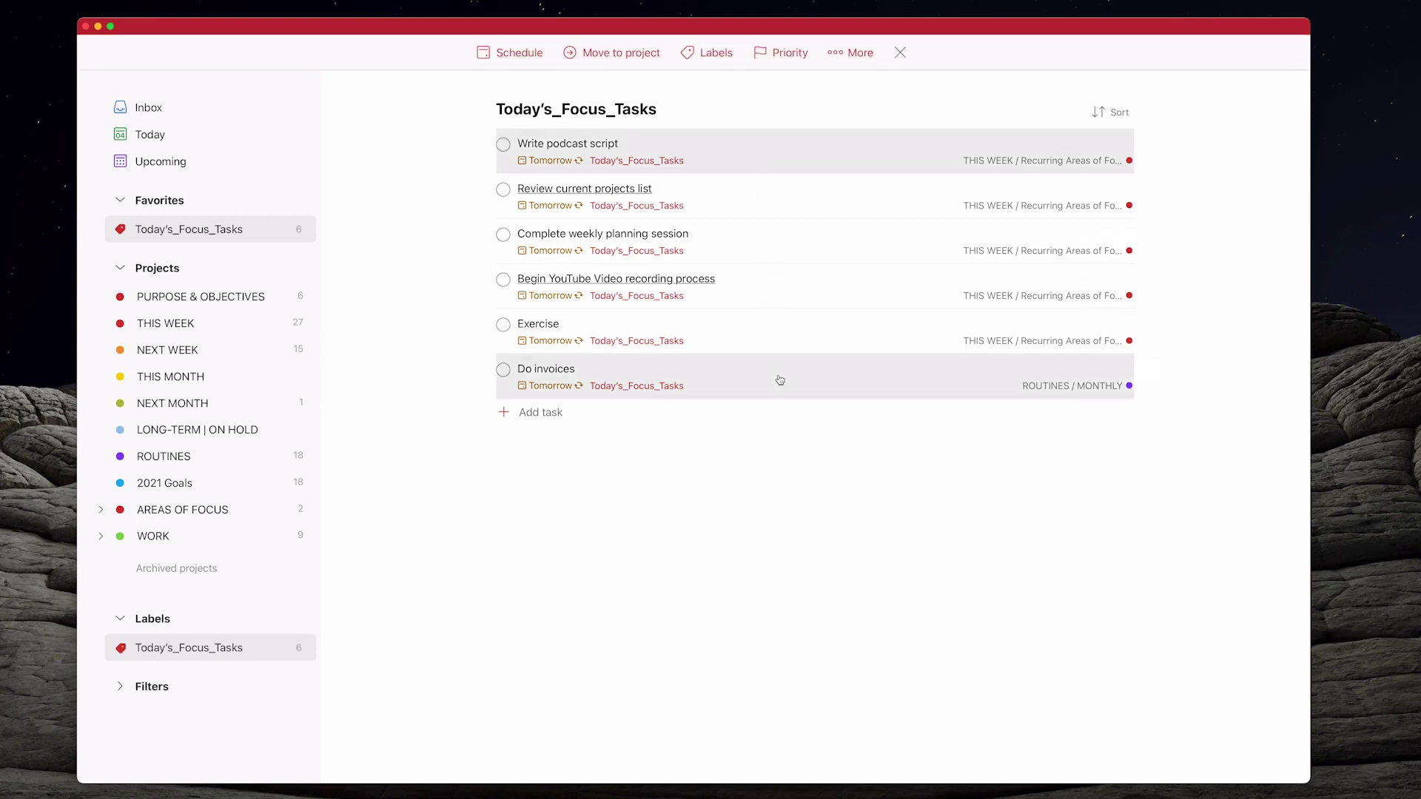
pyautogui.keyDown('shift'); pyautogui.click(743, 196); pyautogui.keyUp('shift')
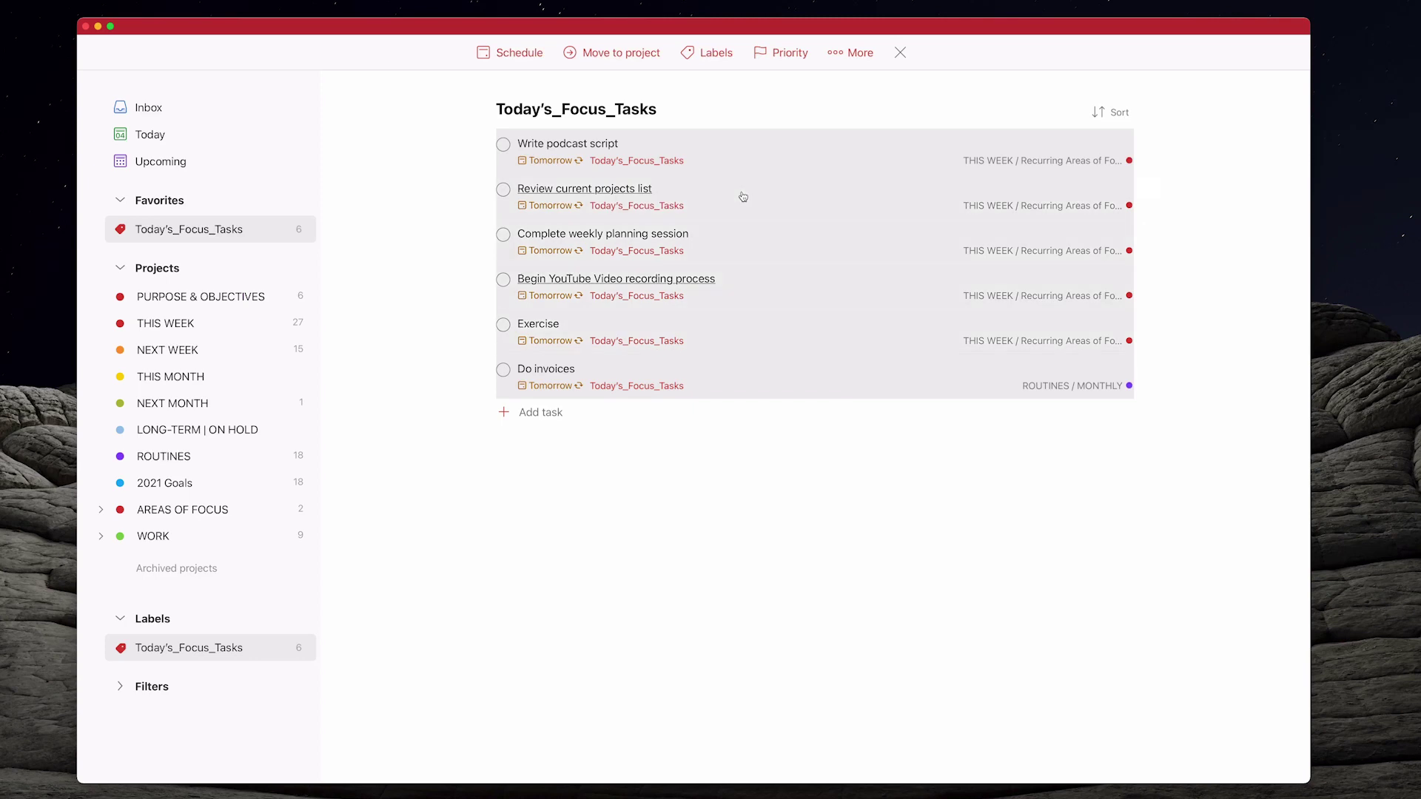
pyautogui.click(716, 59)
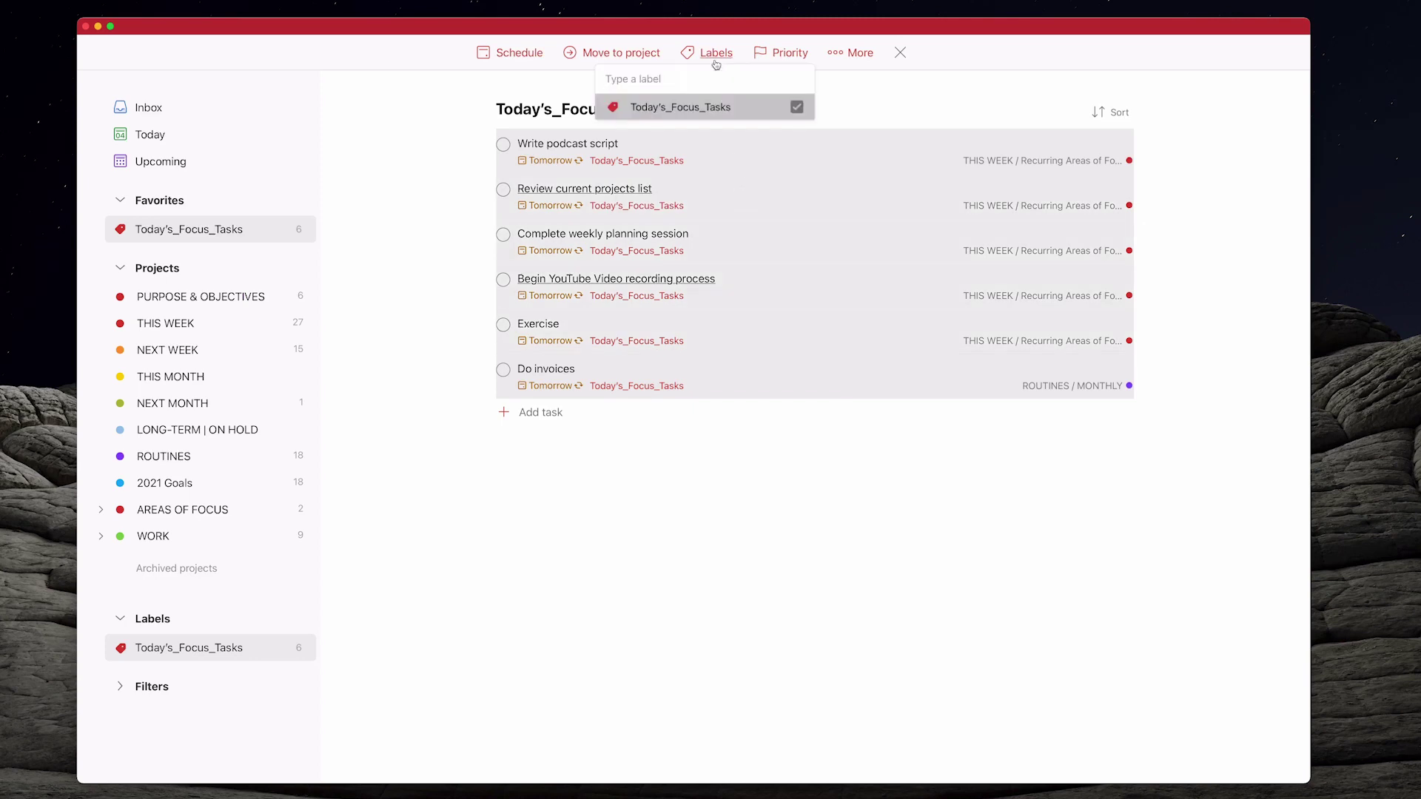
pyautogui.click(796, 107)
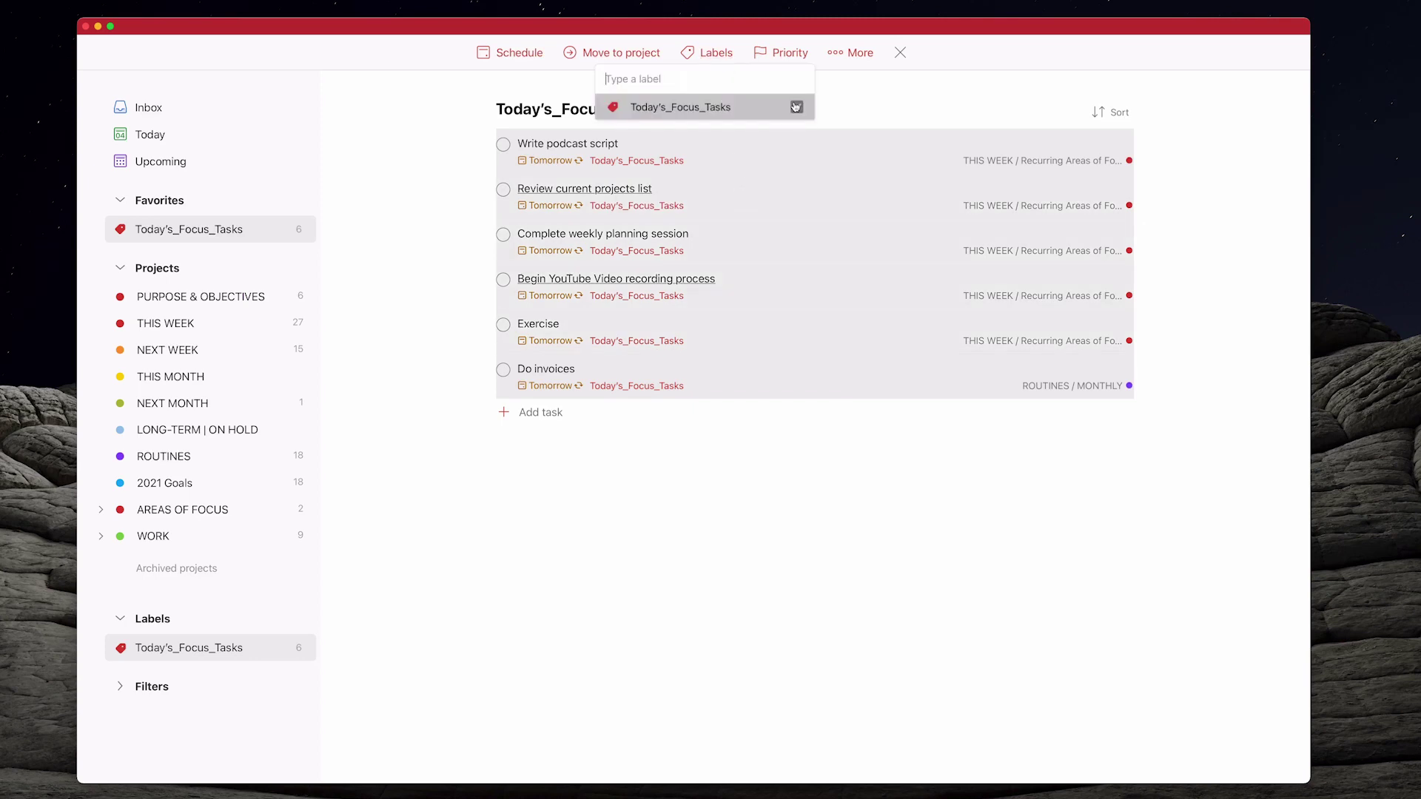
pyautogui.click(899, 53)
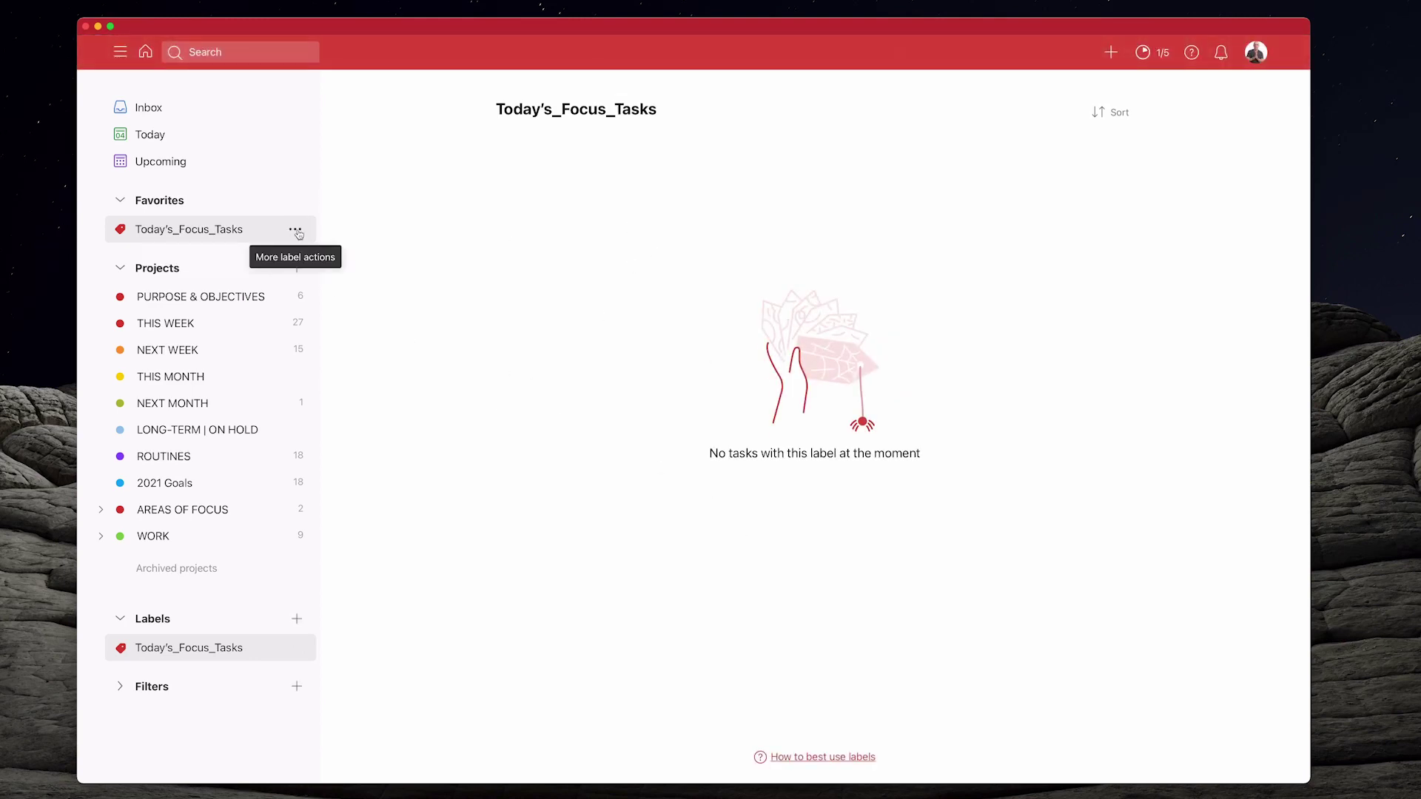
# Remove the Today's_Focus_Tasks label from the favorites and collapse the Labels list
pyautogui.click(297, 232)
pyautogui.click(244, 257)
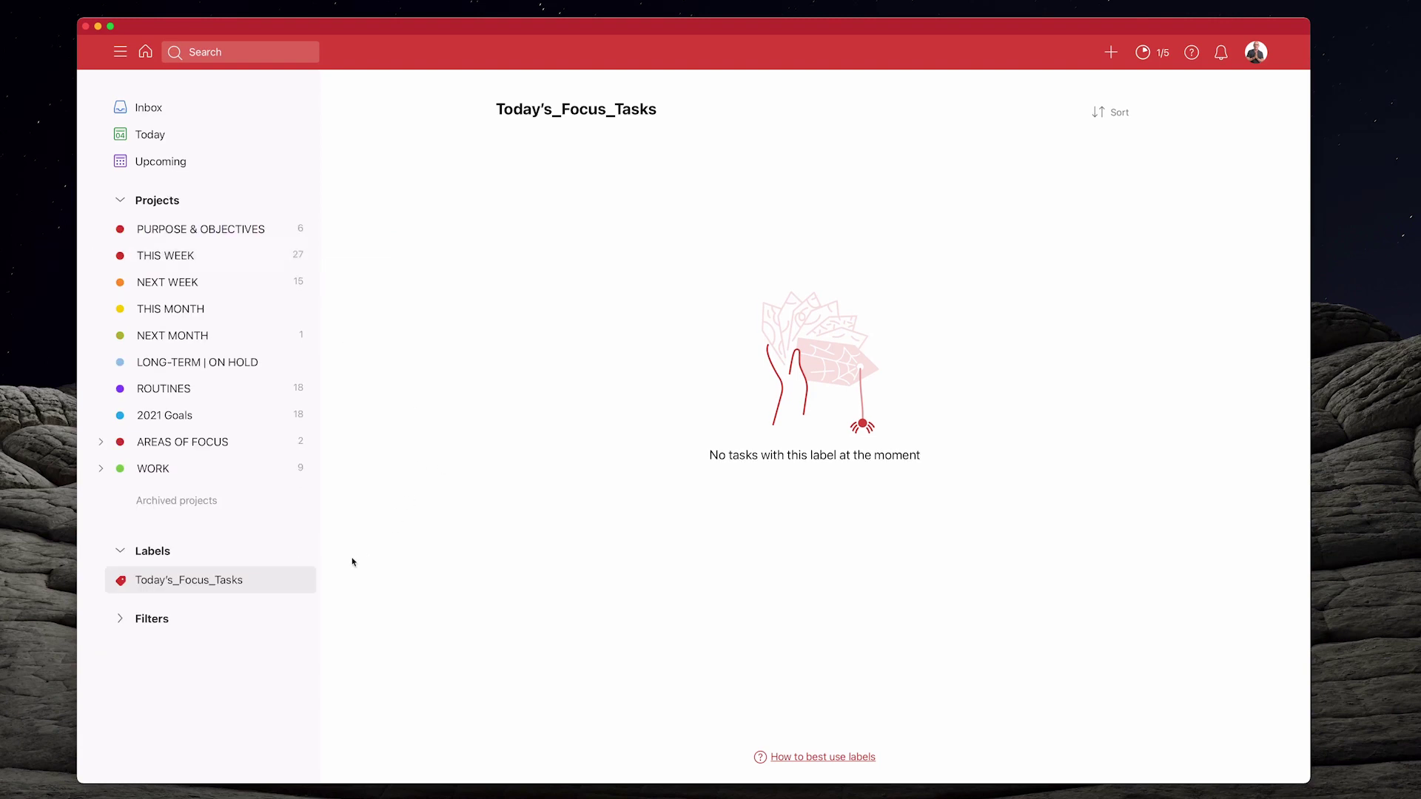
pyautogui.click(118, 556)
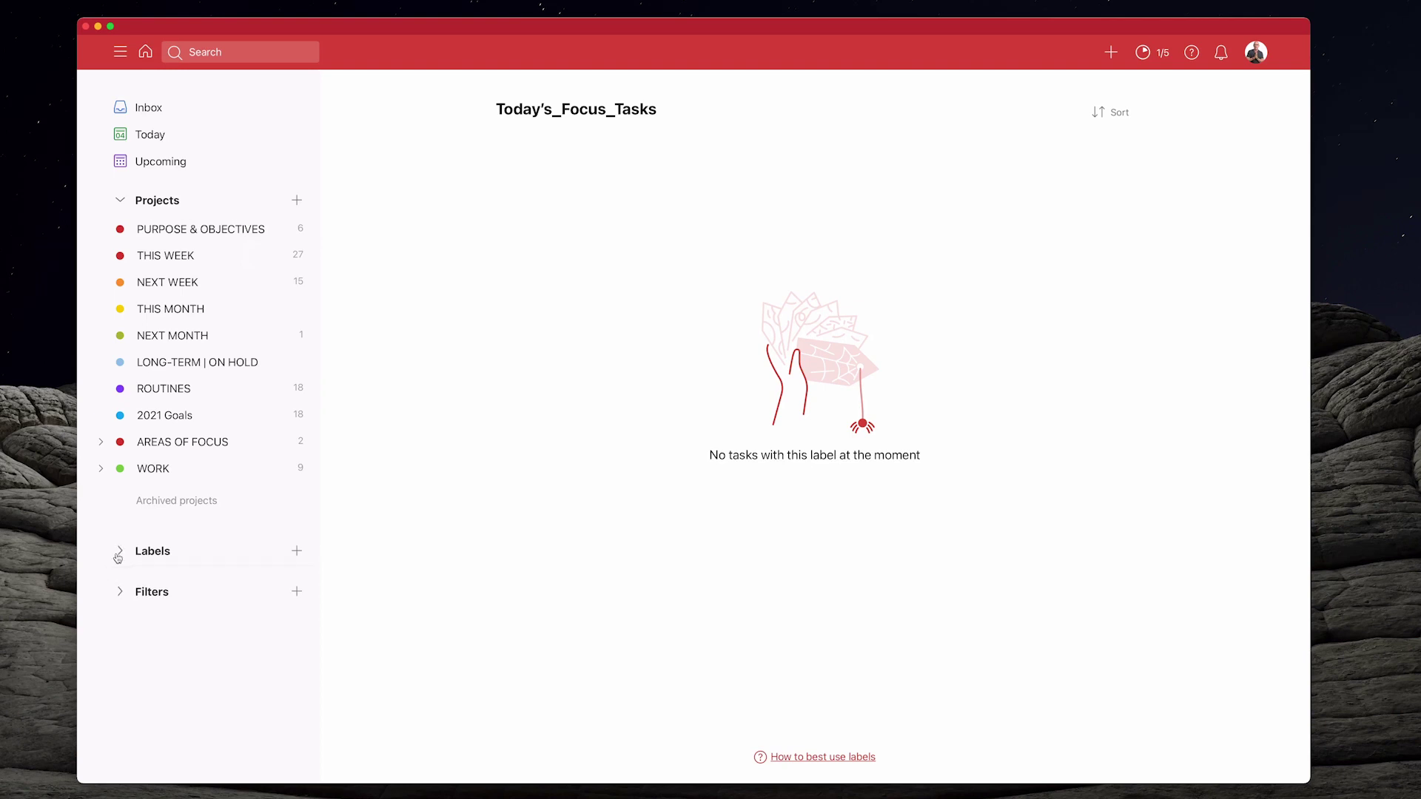
# Open the TODAY'S FOCUS filter and edit it to add it to the favorites
pyautogui.click(120, 592)
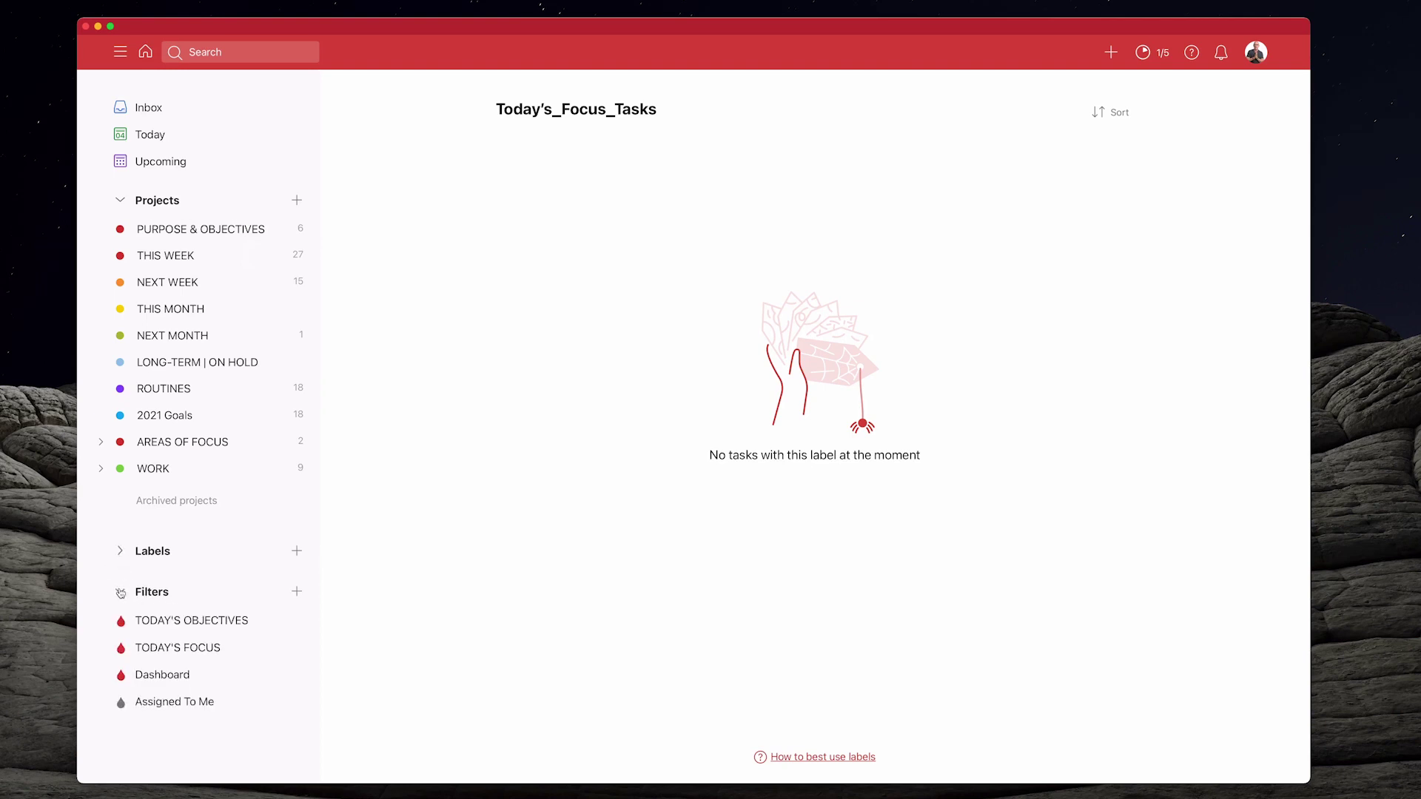
pyautogui.click(180, 647)
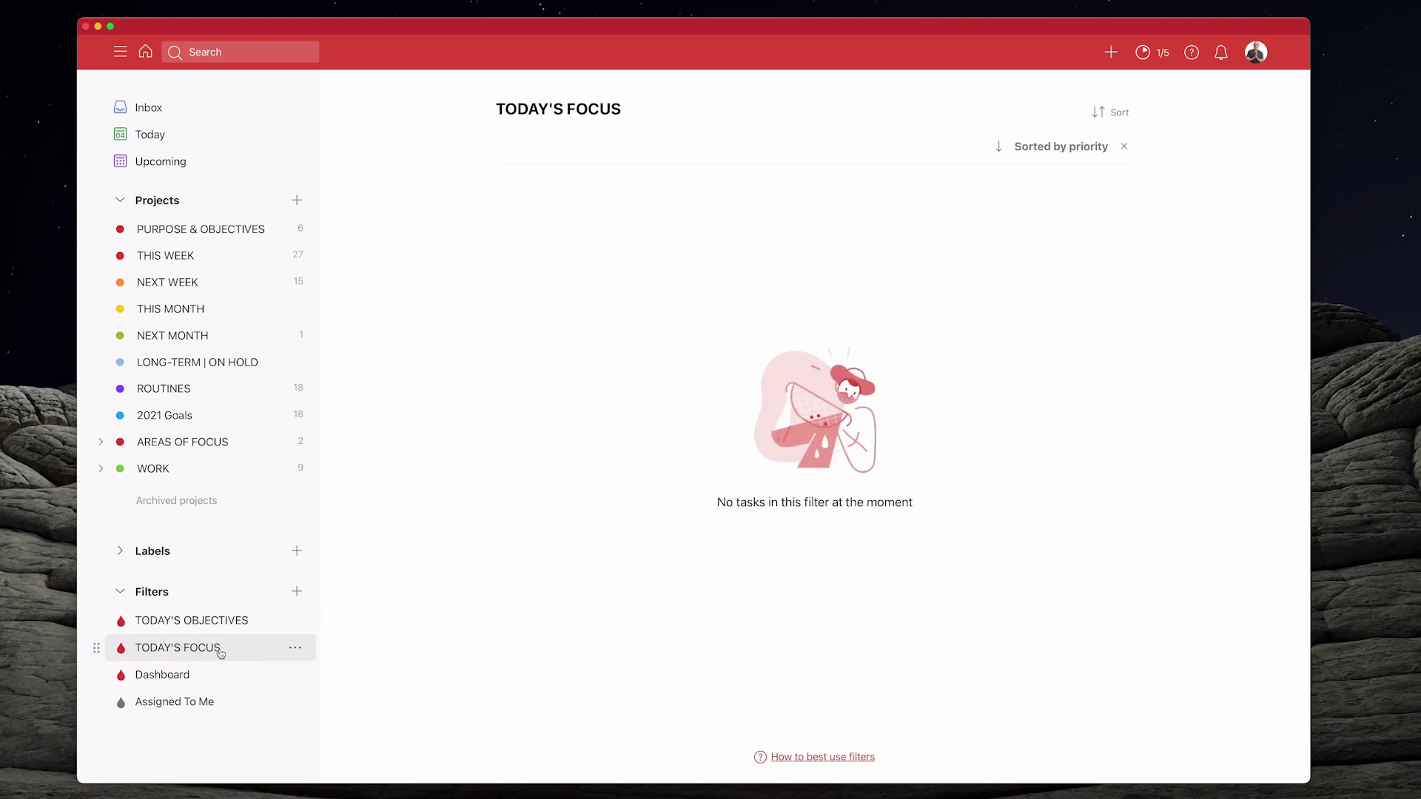
pyautogui.click(296, 649)
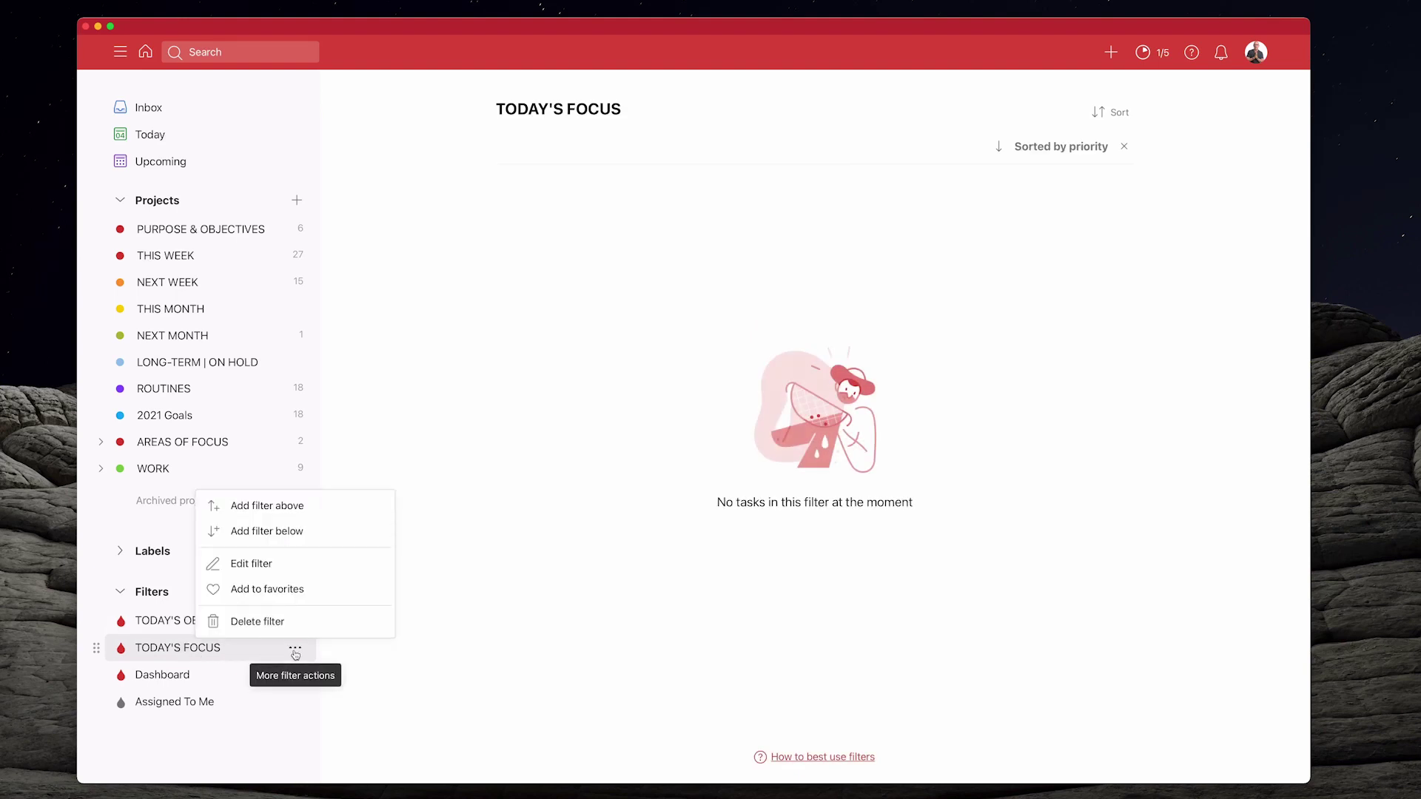
pyautogui.click(268, 565)
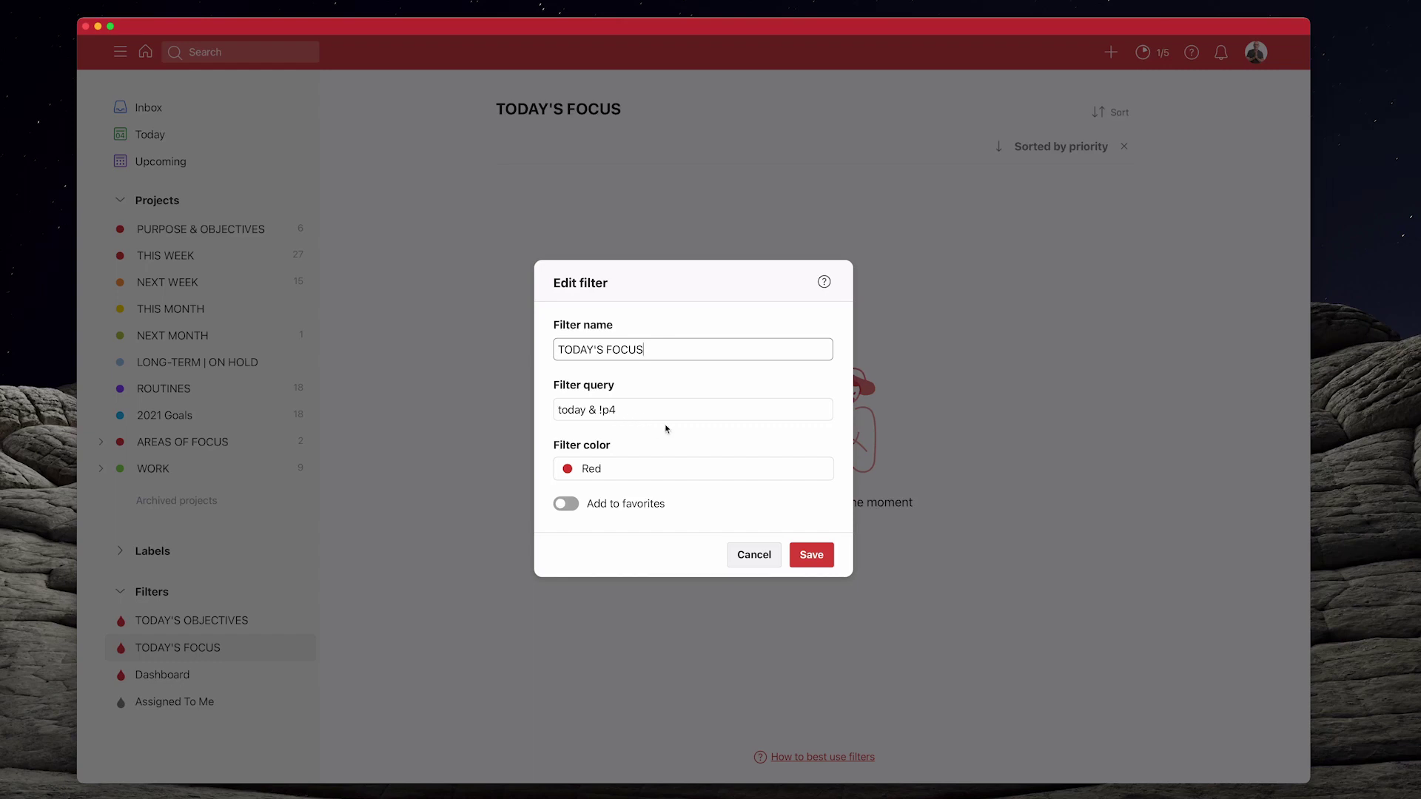
pyautogui.click(568, 505)
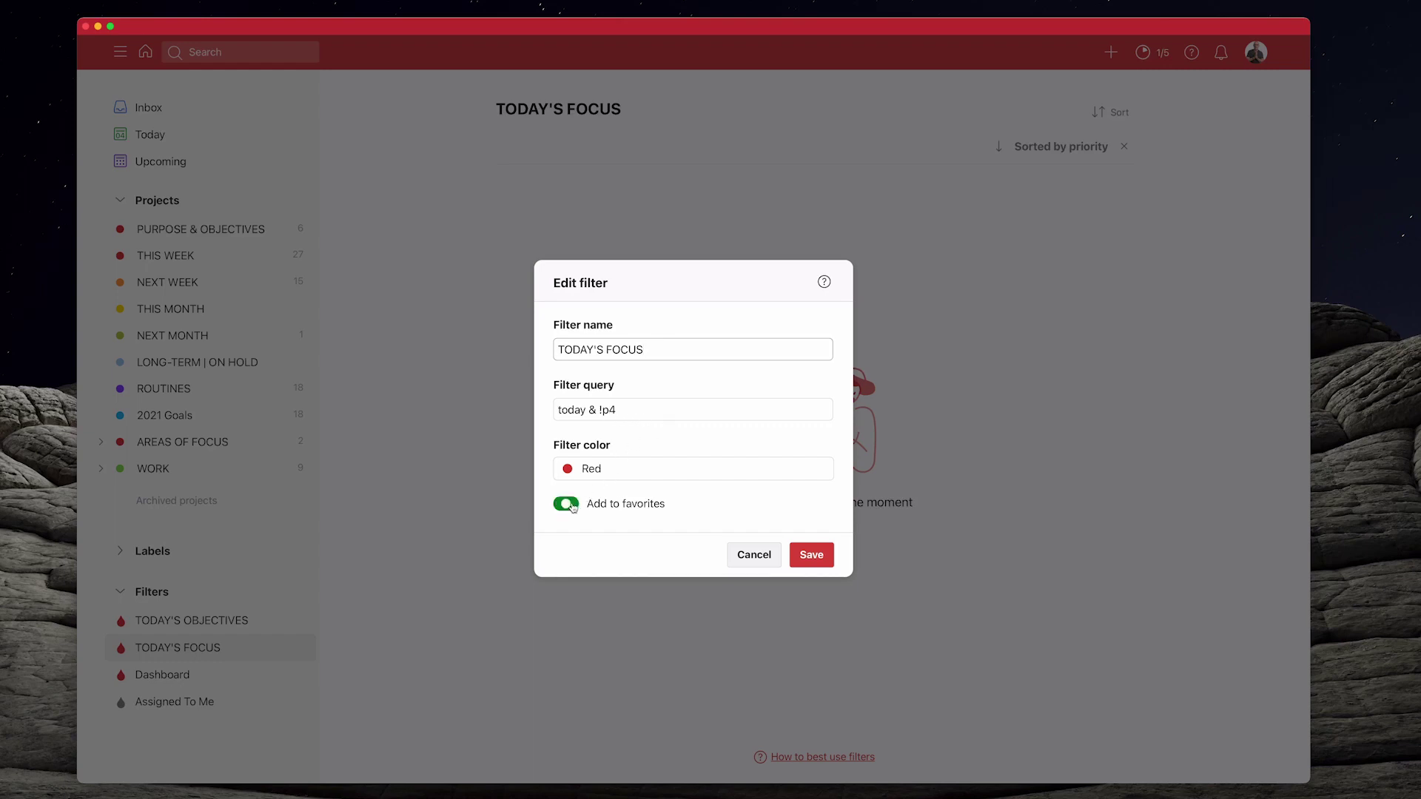
pyautogui.click(811, 555)
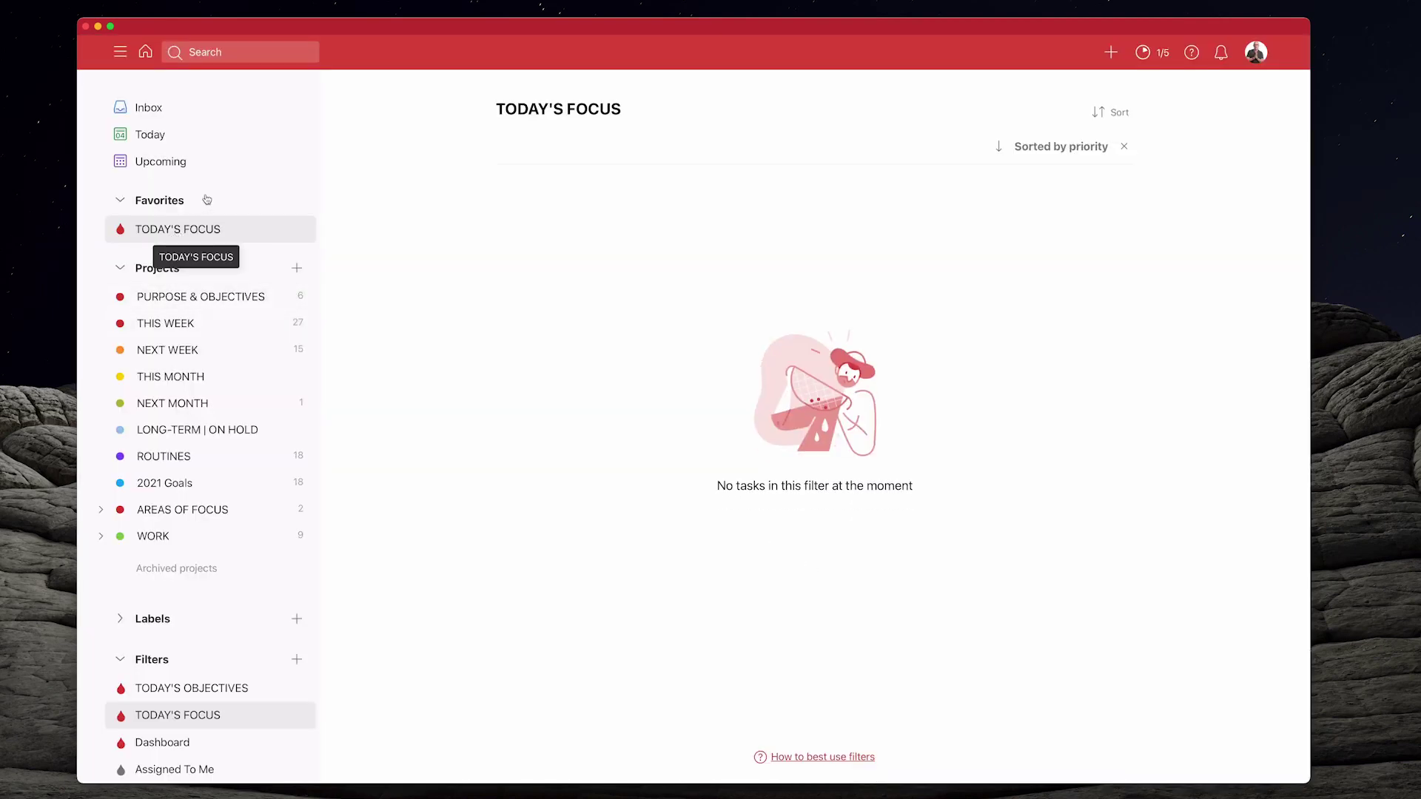
# Open the Upcoming view of scheduled tasks
pyautogui.click(183, 164)
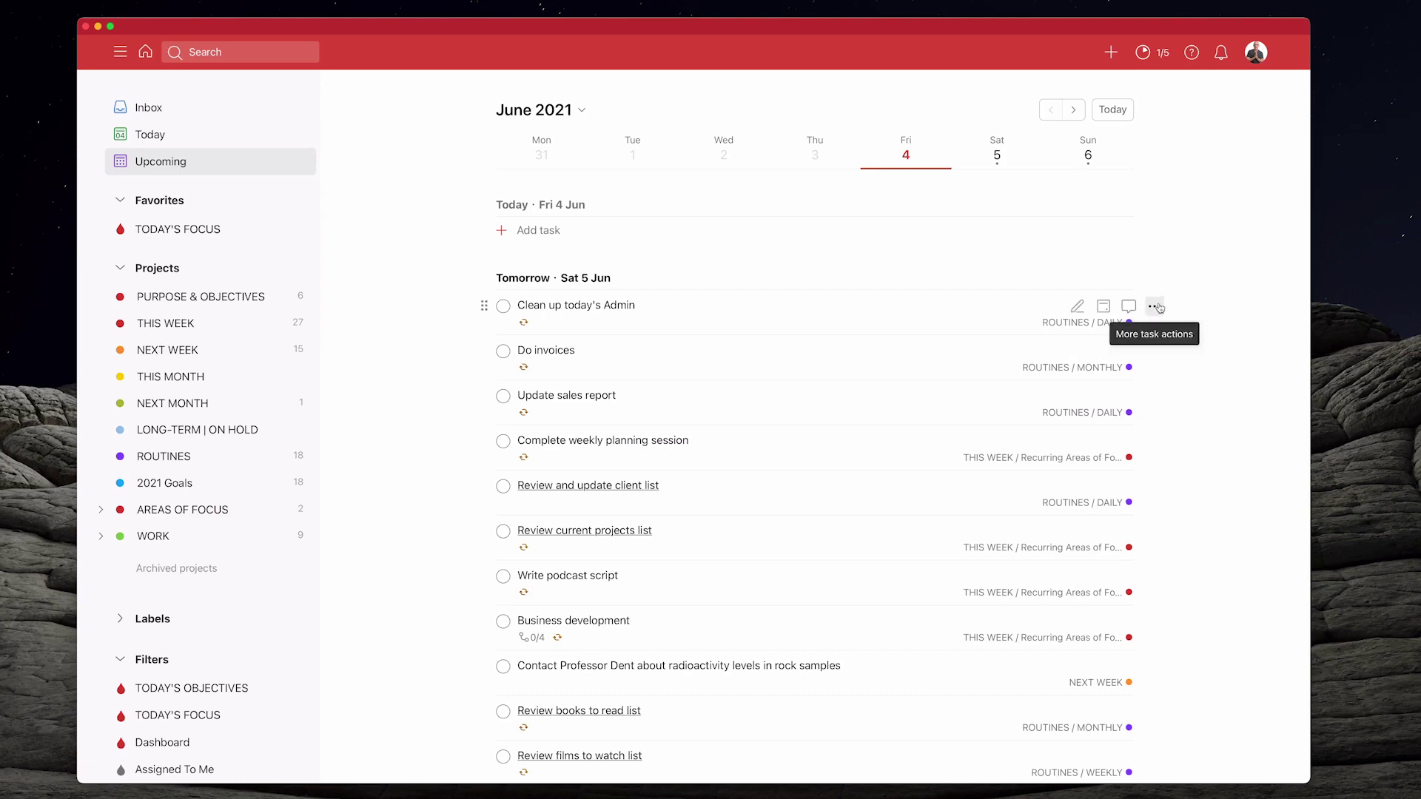
pyautogui.click(1162, 316)
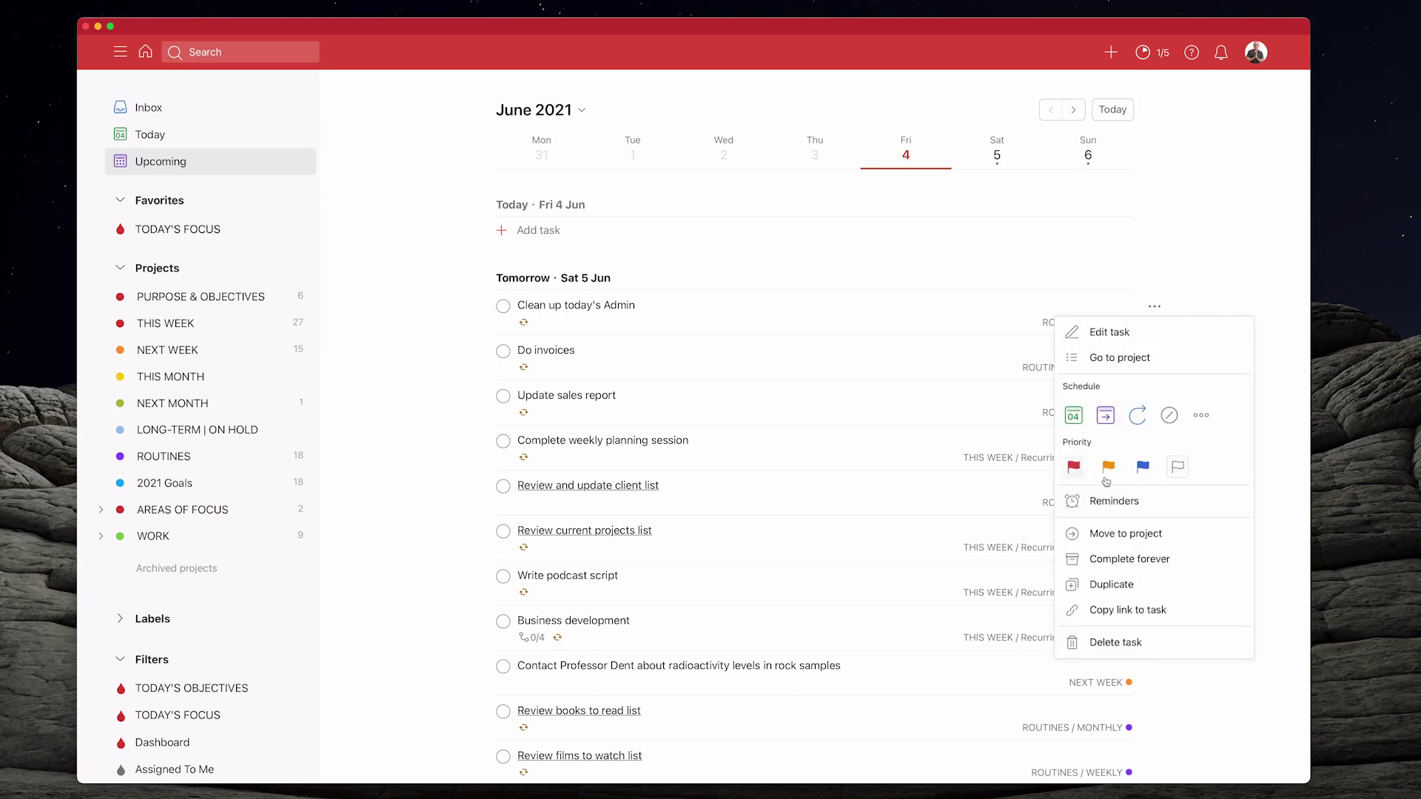
pyautogui.click(1245, 293)
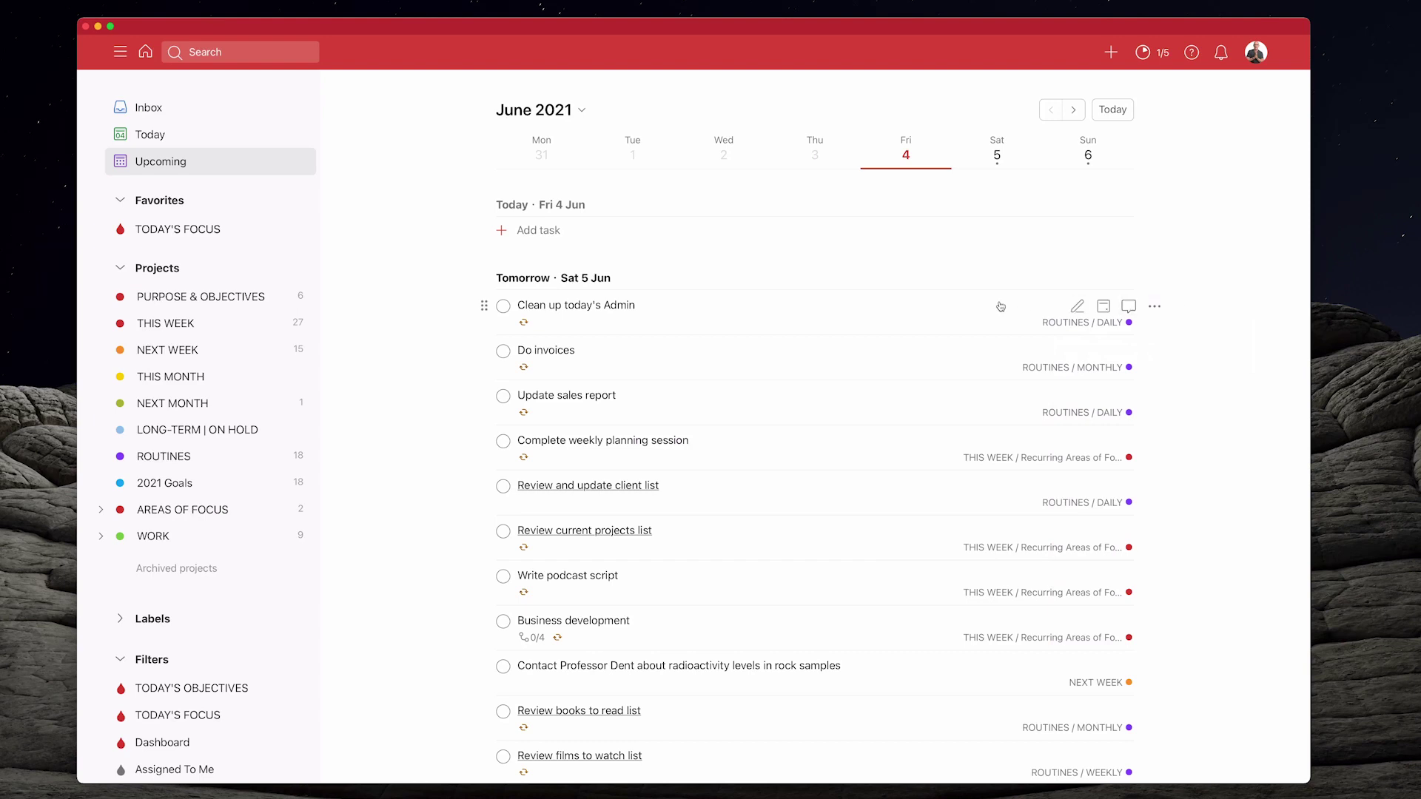
pyautogui.click(1156, 309)
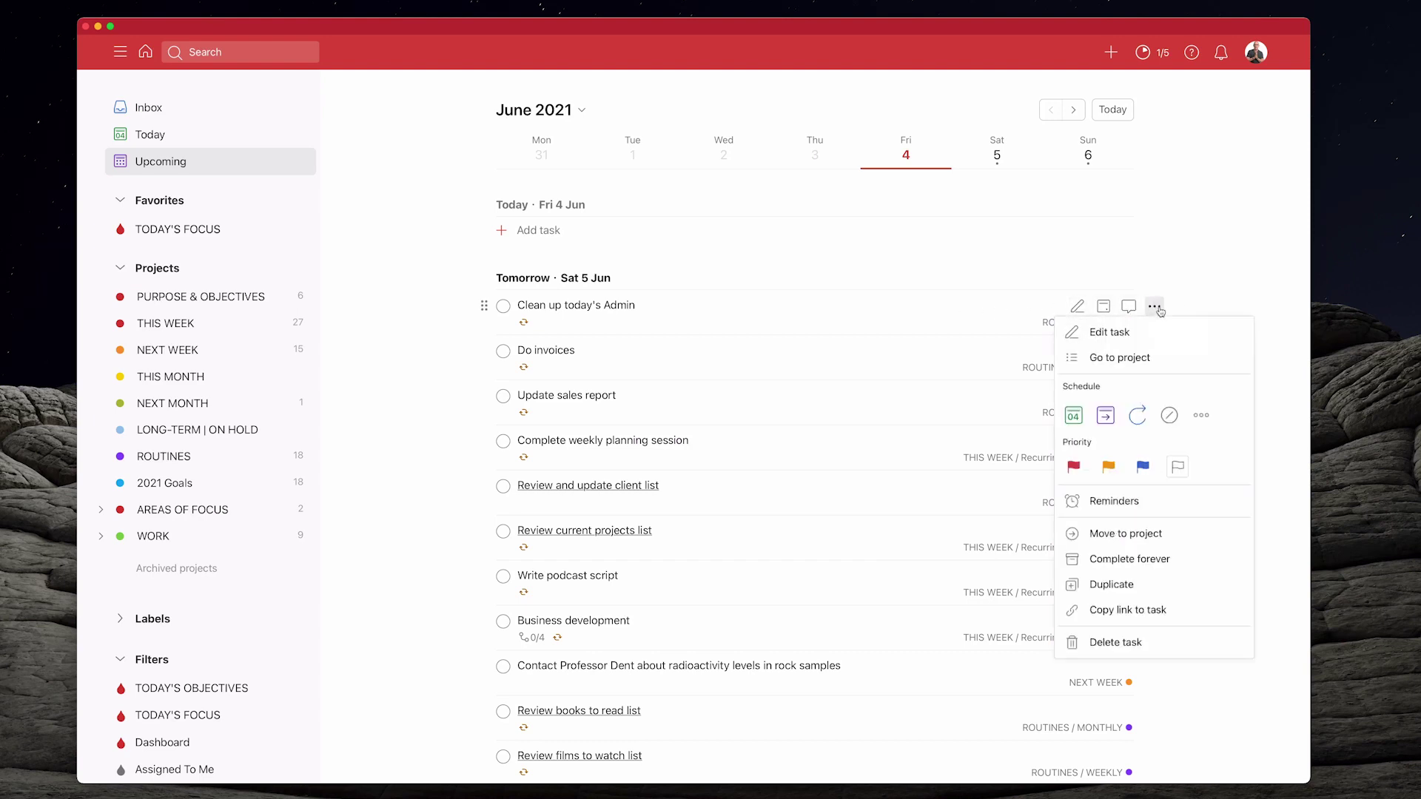
pyautogui.click(1213, 302)
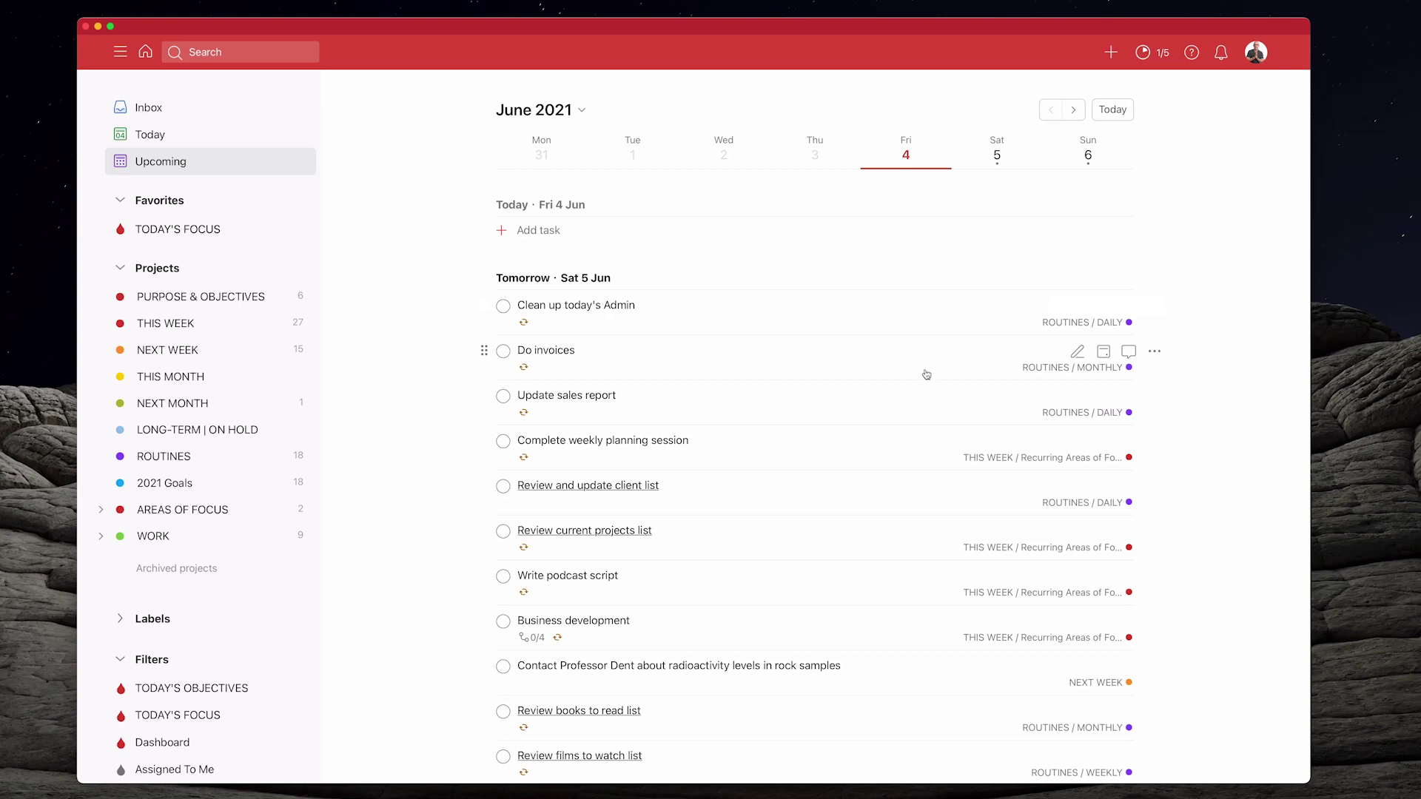
# Set tomorrow's Do invoices task to Priority 2 and the Complete weekly planning session task to Priority 1
pyautogui.click(1154, 351)
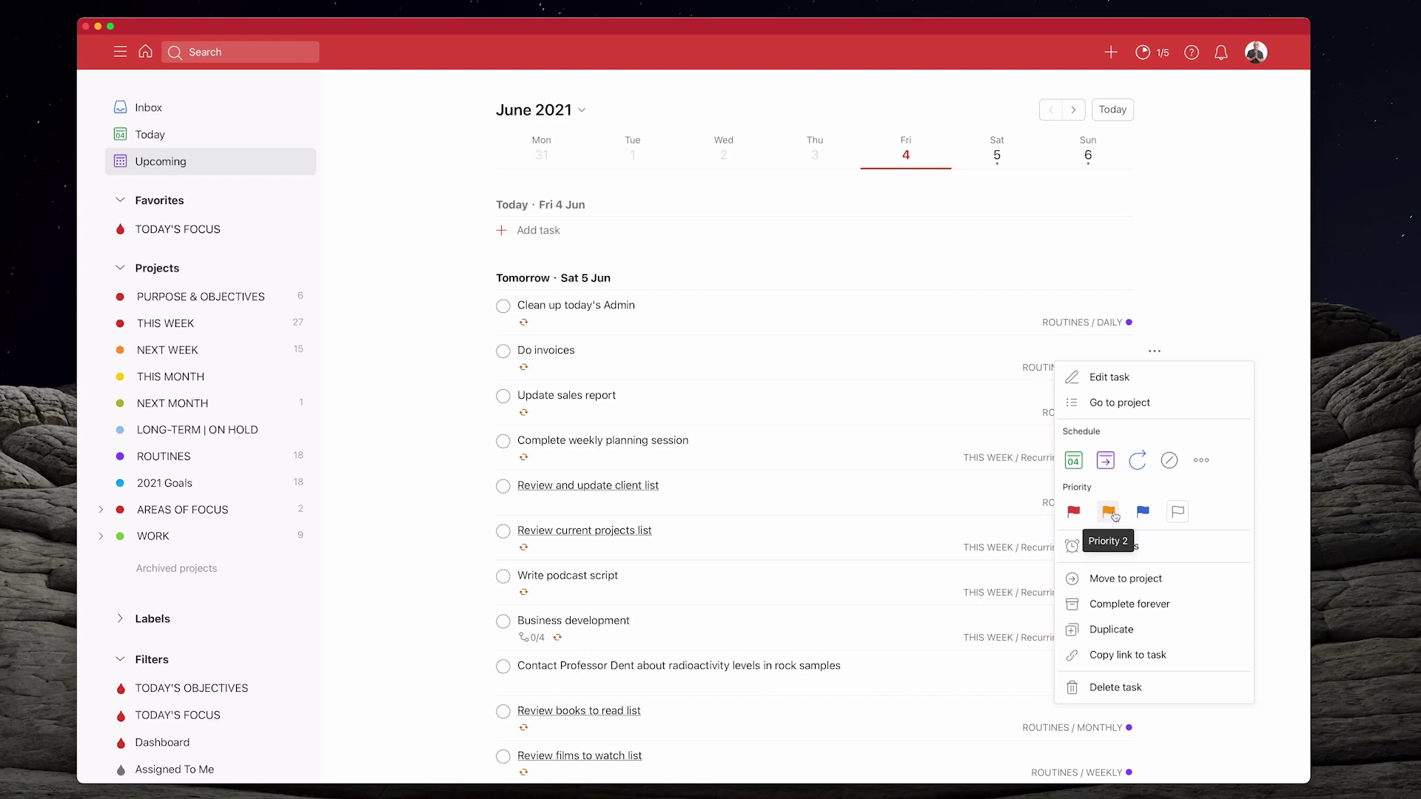
pyautogui.click(1115, 516)
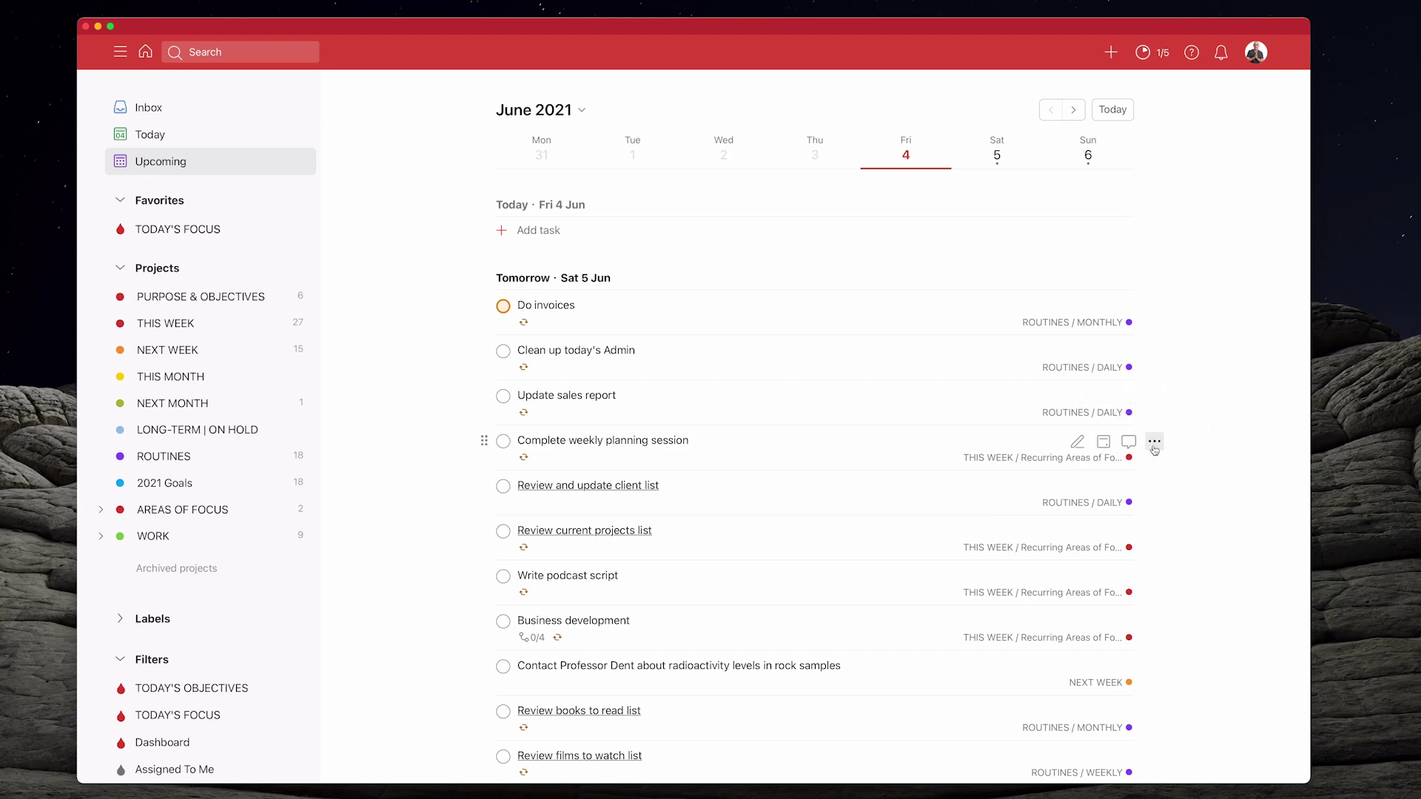
pyautogui.click(1154, 444)
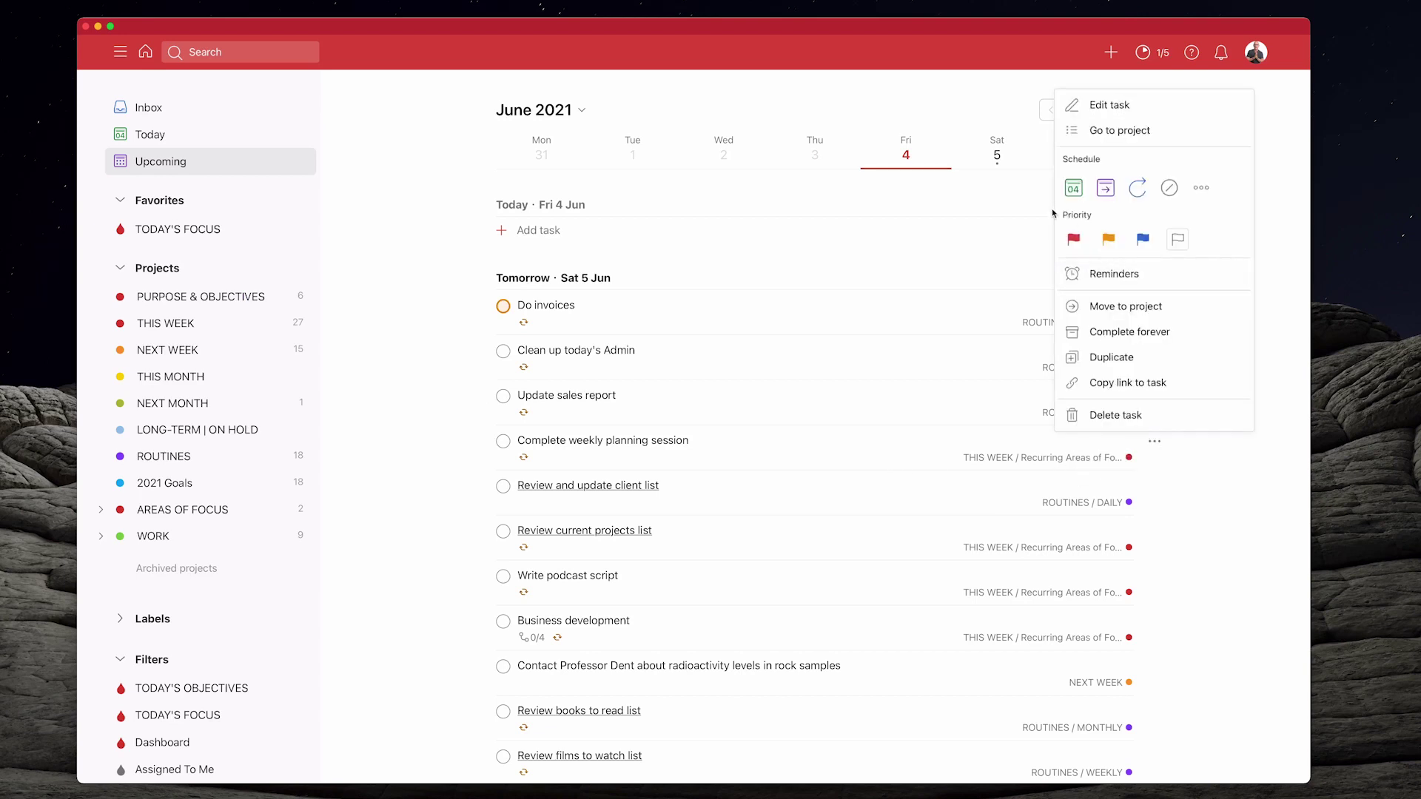
pyautogui.click(1072, 238)
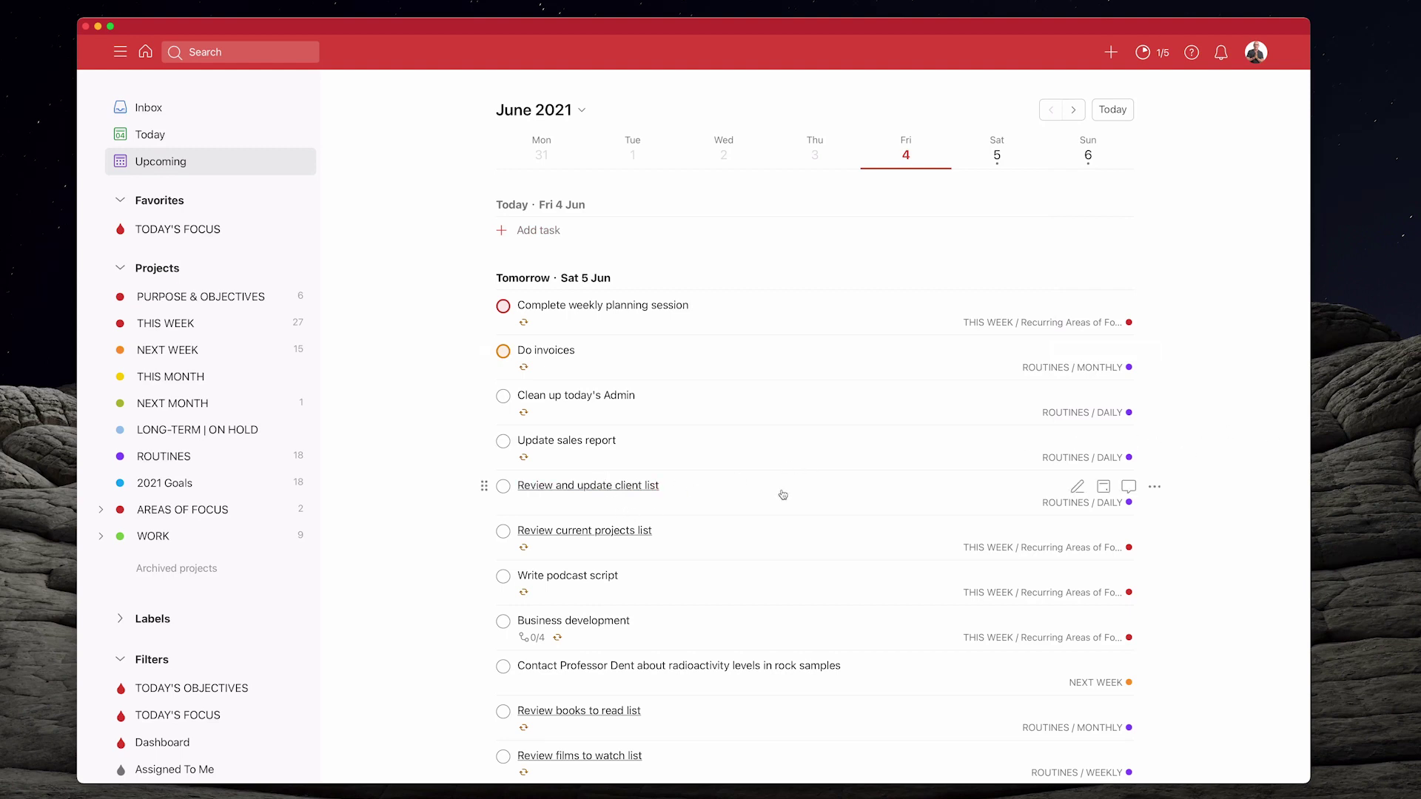
# Set tomorrow's current projects list, podcast script, YouTube Video recording, Exercise and personal performance review tasks to Priority 2 together
pyautogui.keyDown('shift'); pyautogui.click(761, 533); pyautogui.keyUp('shift')
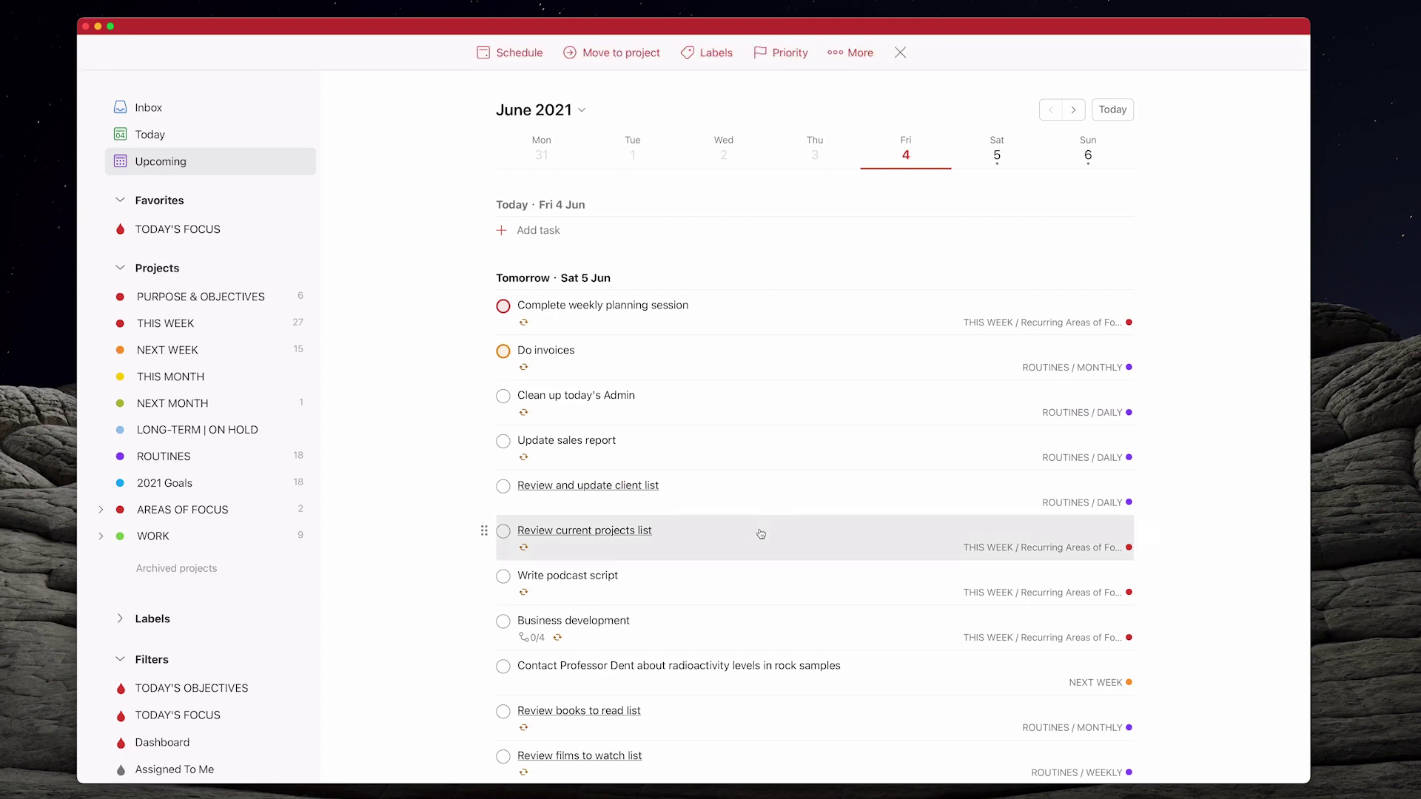
pyautogui.keyDown('shift'); pyautogui.click(751, 586); pyautogui.keyUp('shift')
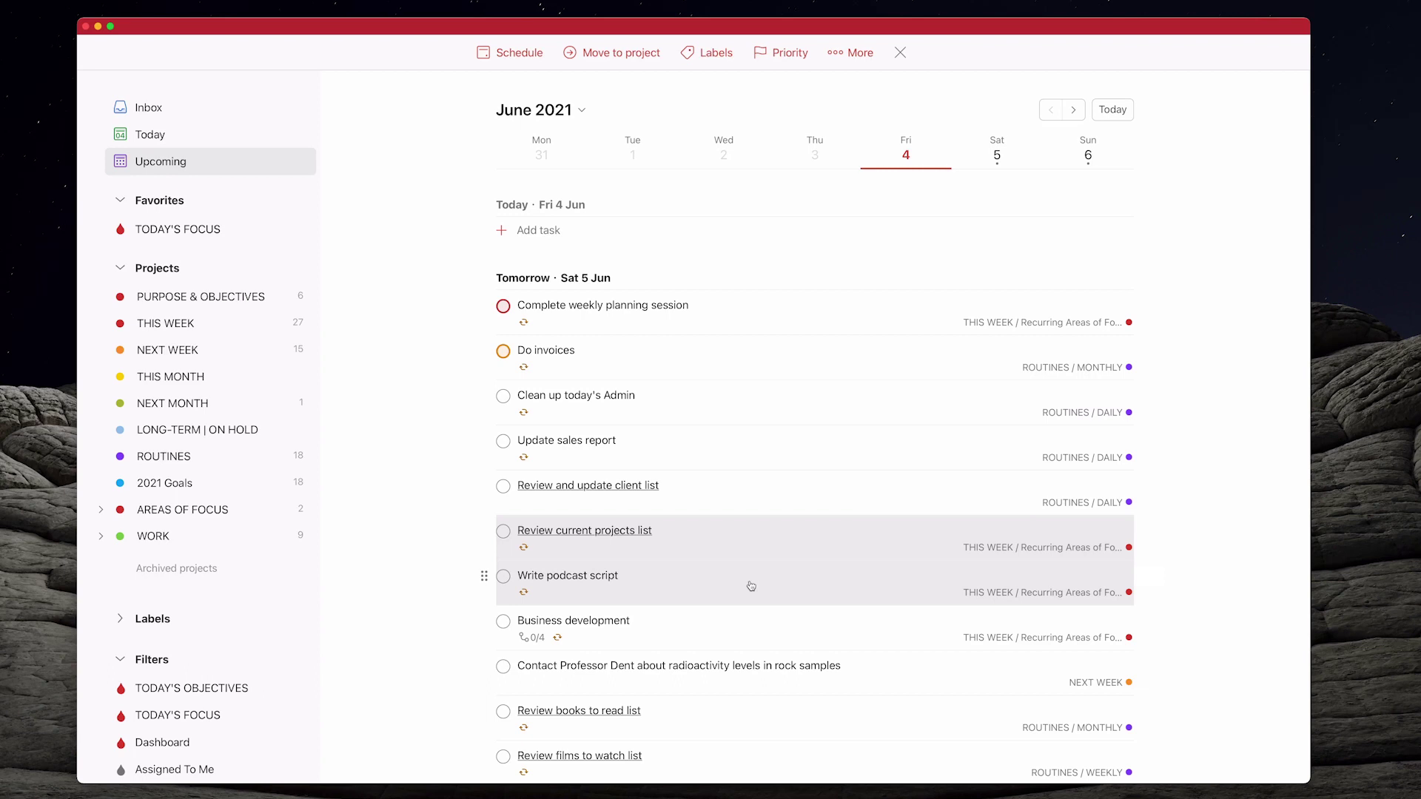
pyautogui.scroll(-5, 751, 586)
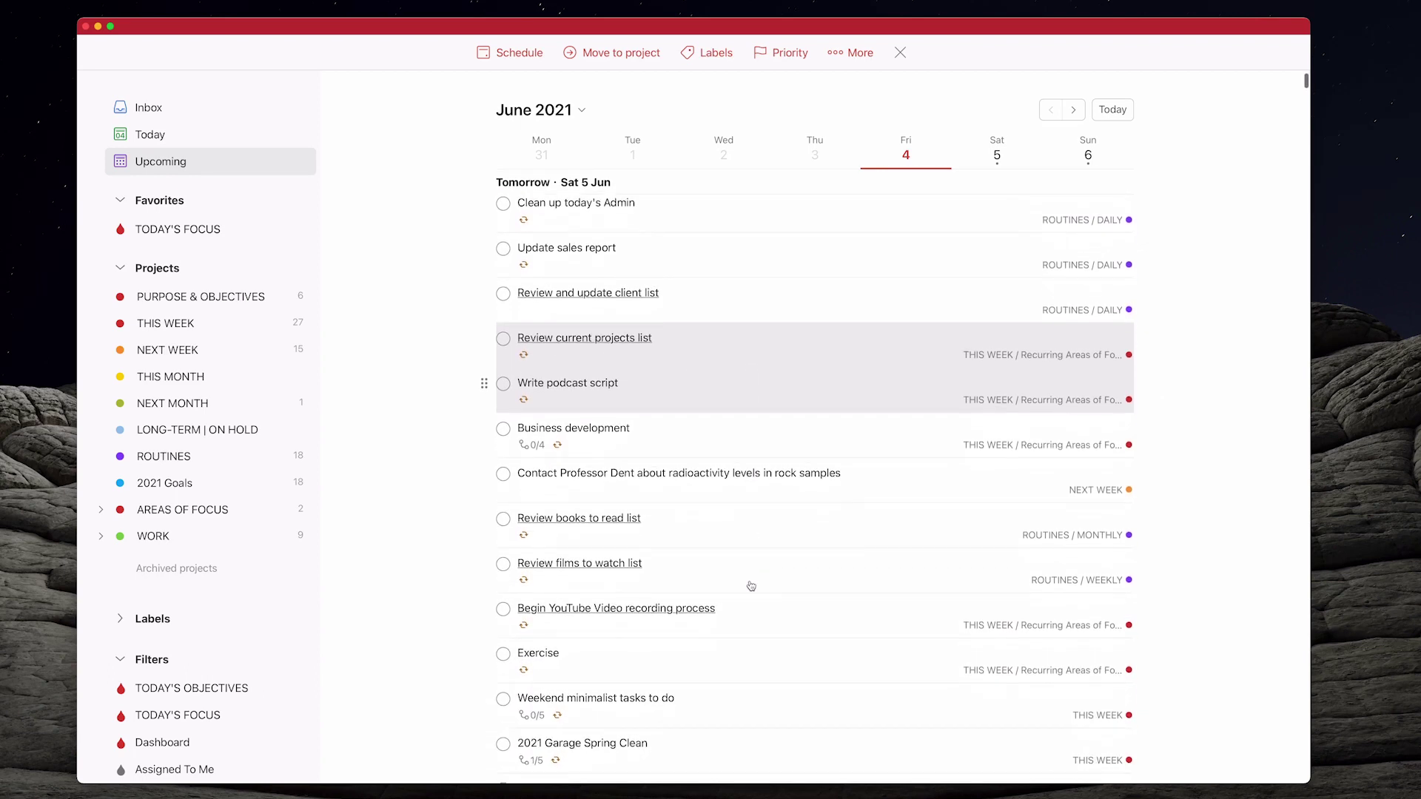
pyautogui.scroll(-2, 751, 586)
pyautogui.keyDown('shift'); pyautogui.click(761, 542); pyautogui.keyUp('shift')
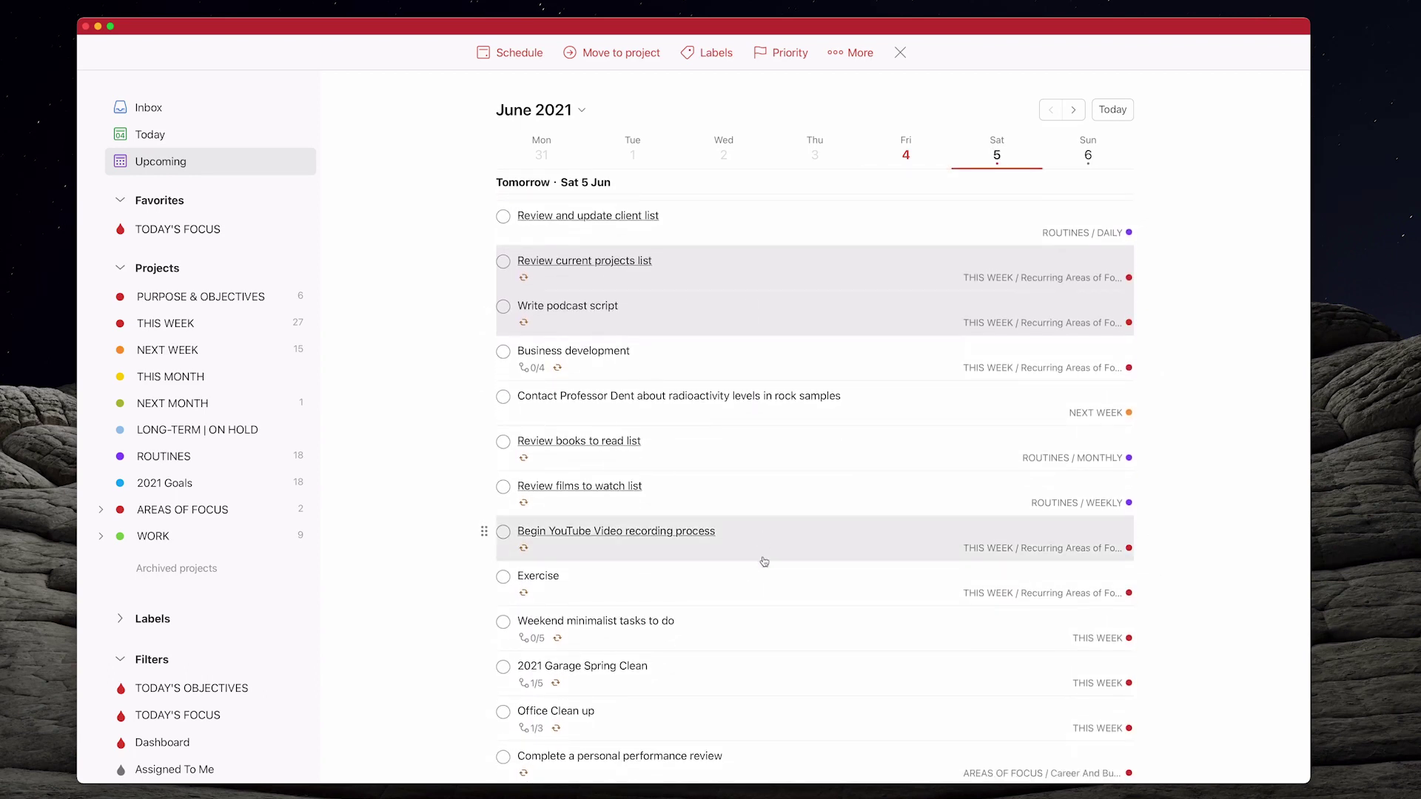
pyautogui.keyDown('shift'); pyautogui.click(765, 579); pyautogui.keyUp('shift')
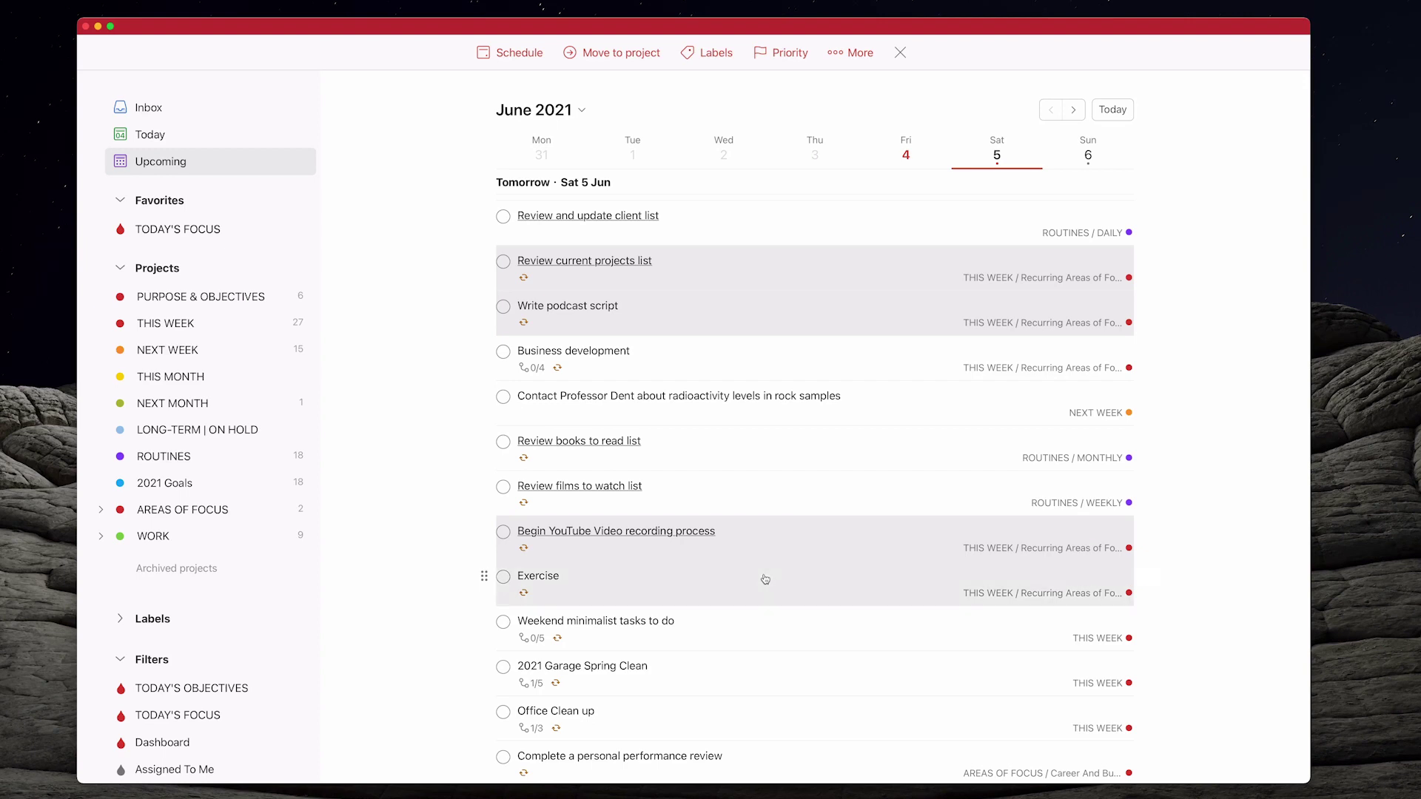
pyautogui.scroll(-5, 765, 579)
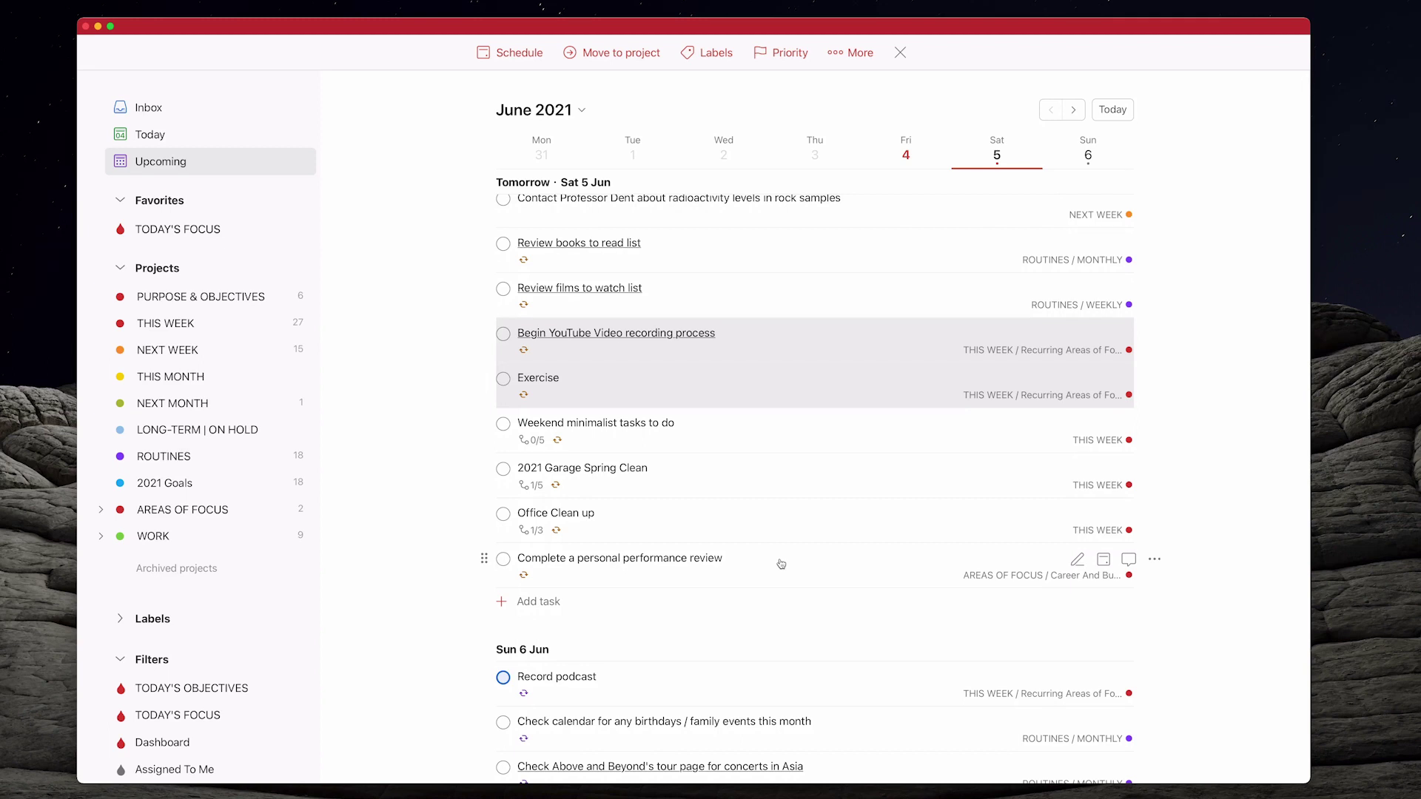
pyautogui.keyDown('shift'); pyautogui.click(780, 564); pyautogui.keyUp('shift')
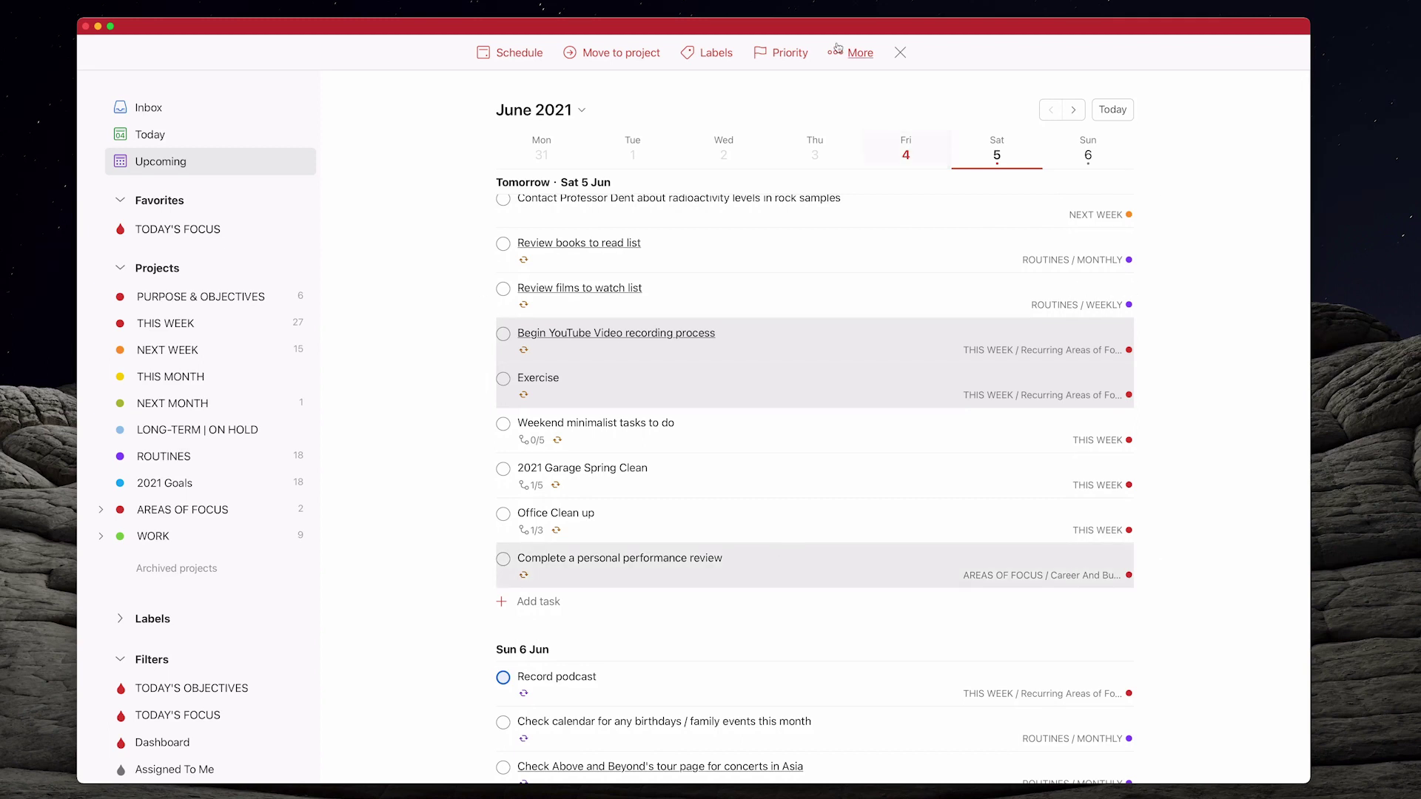
pyautogui.click(805, 54)
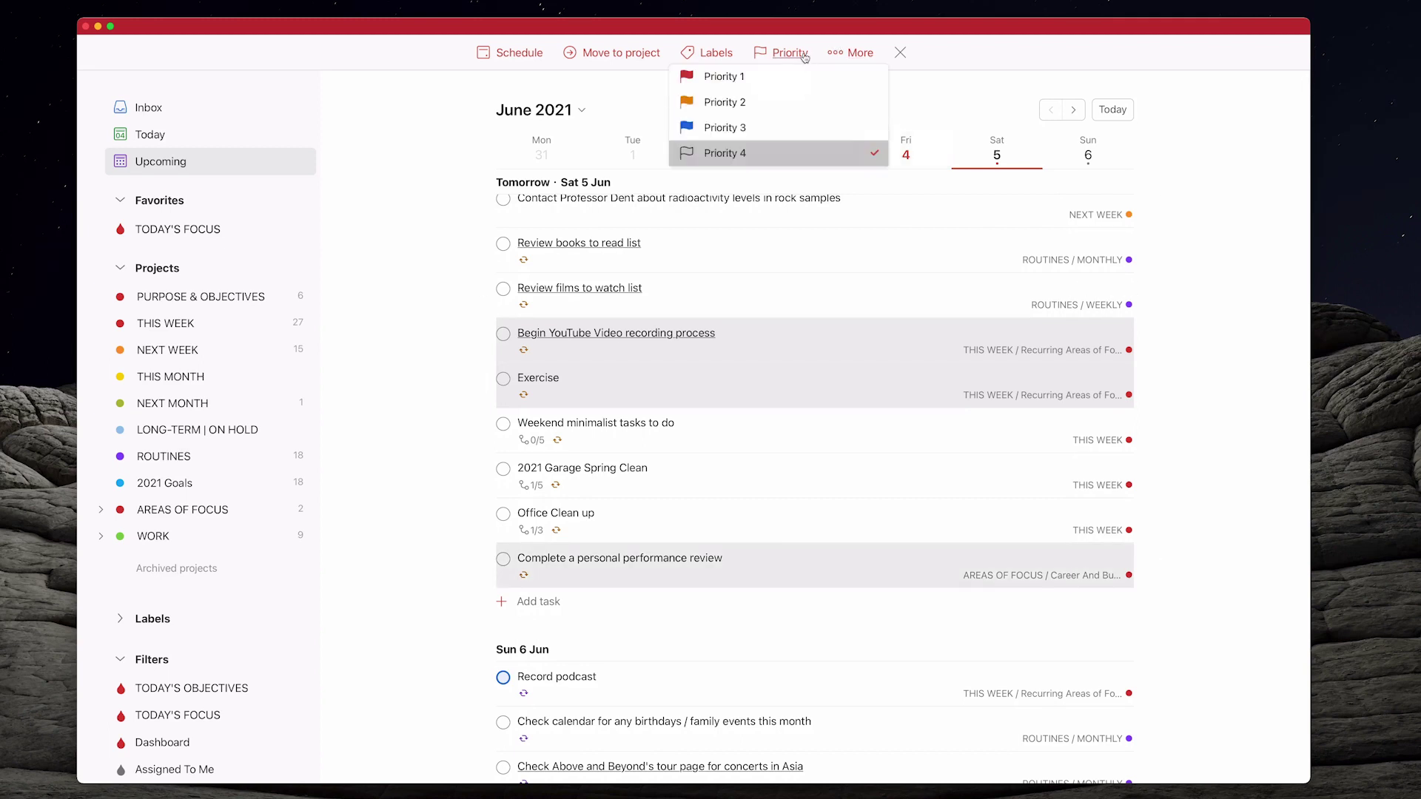
pyautogui.click(785, 110)
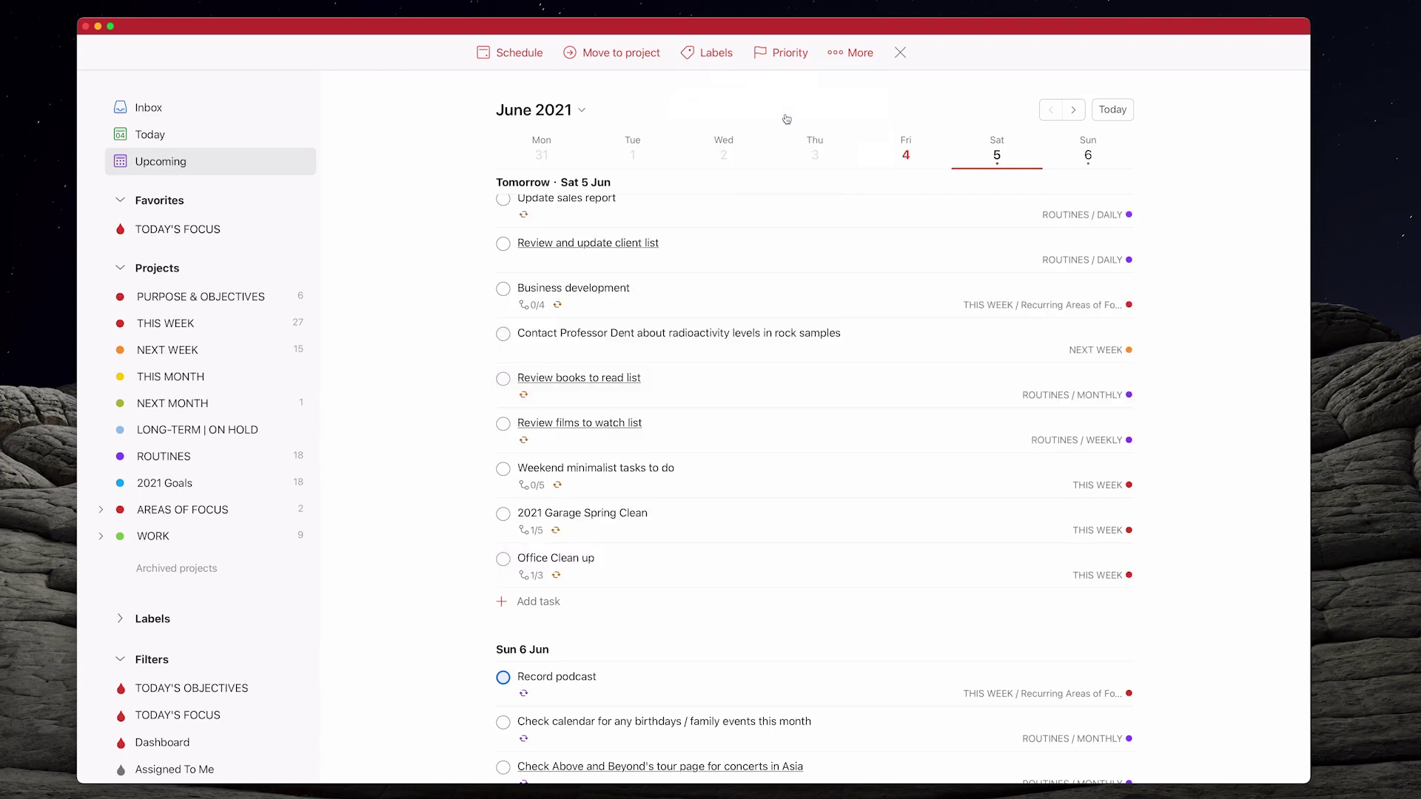
pyautogui.scroll(8, 501, 351)
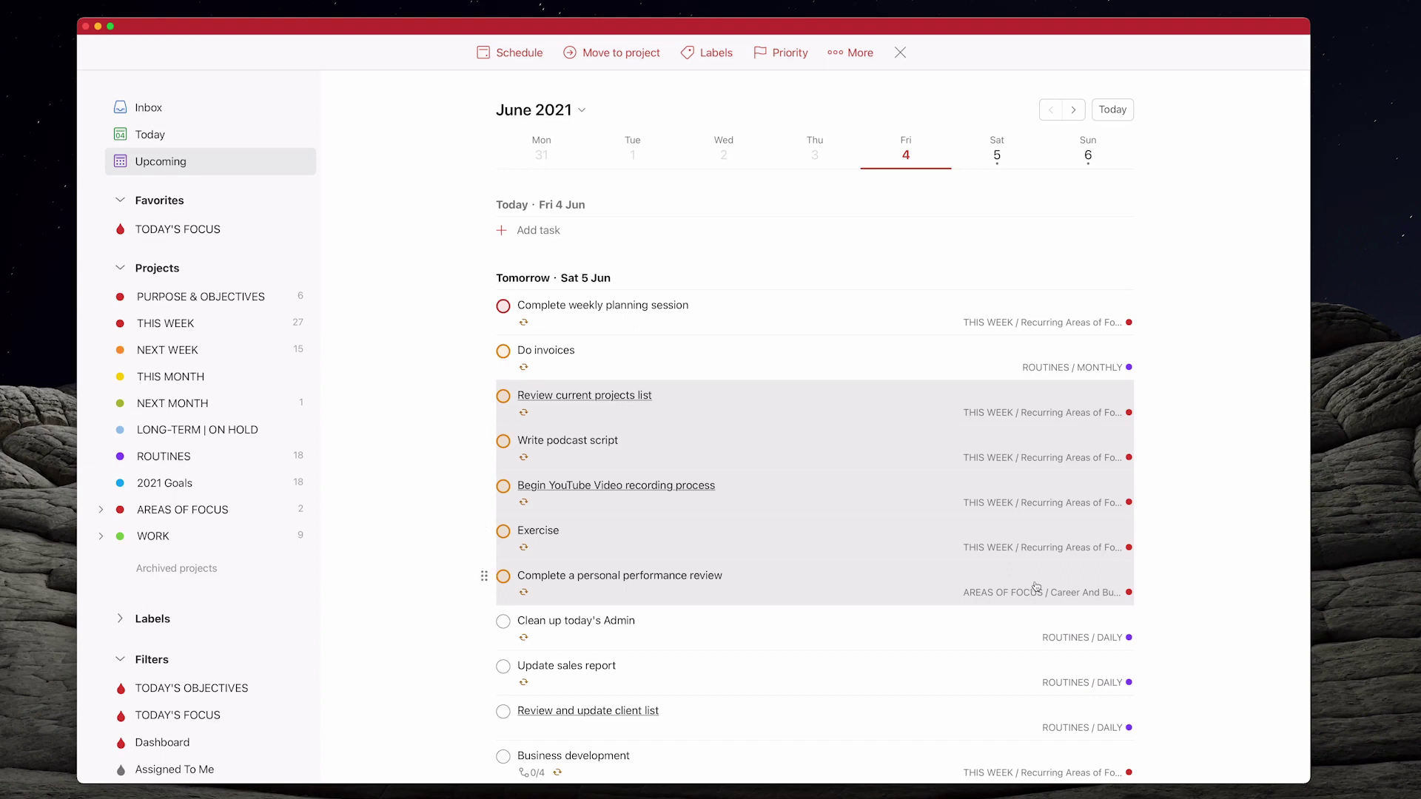
pyautogui.press('Escape')
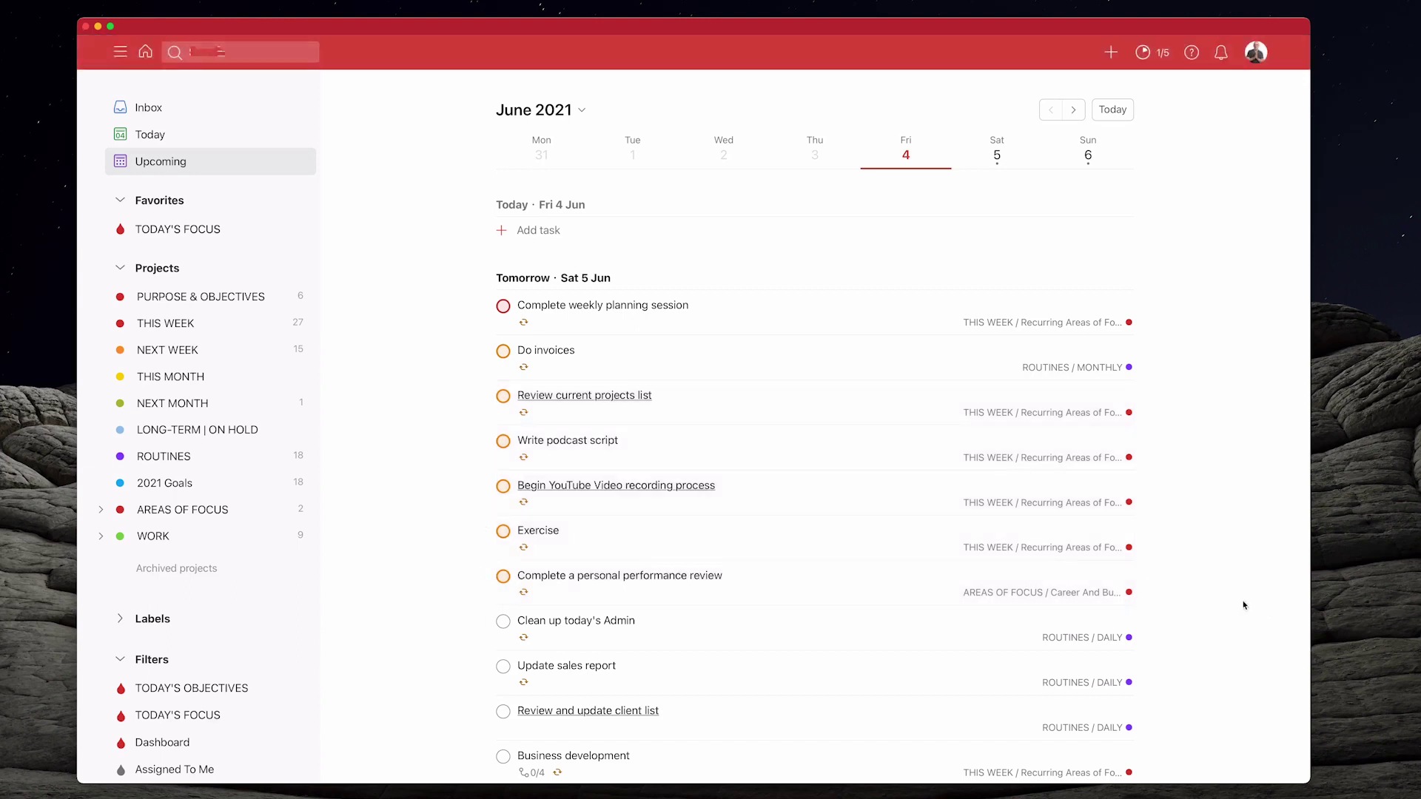
# Change the personal performance review task to Priority 4 and the Exercise task to Priority 1
pyautogui.click(1155, 576)
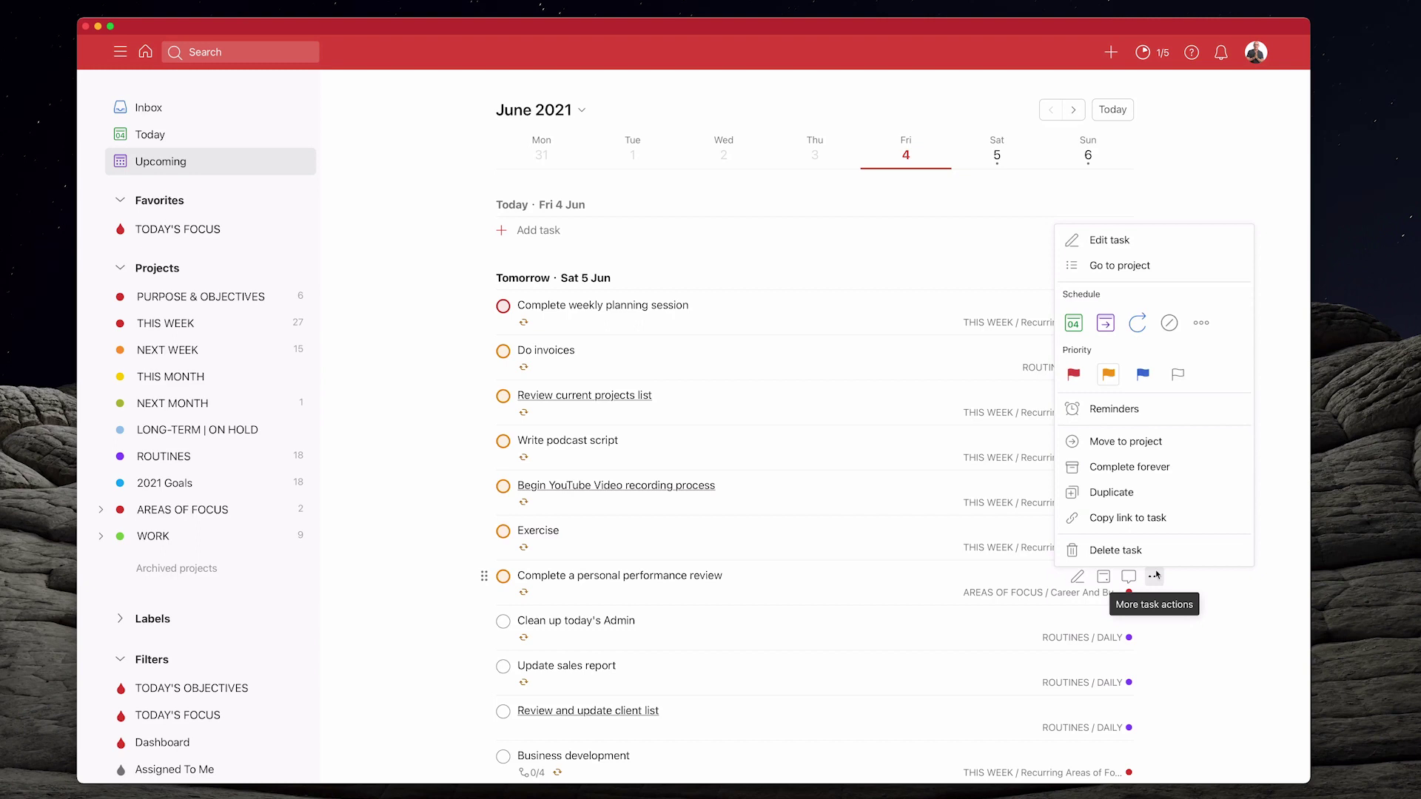
pyautogui.click(1178, 375)
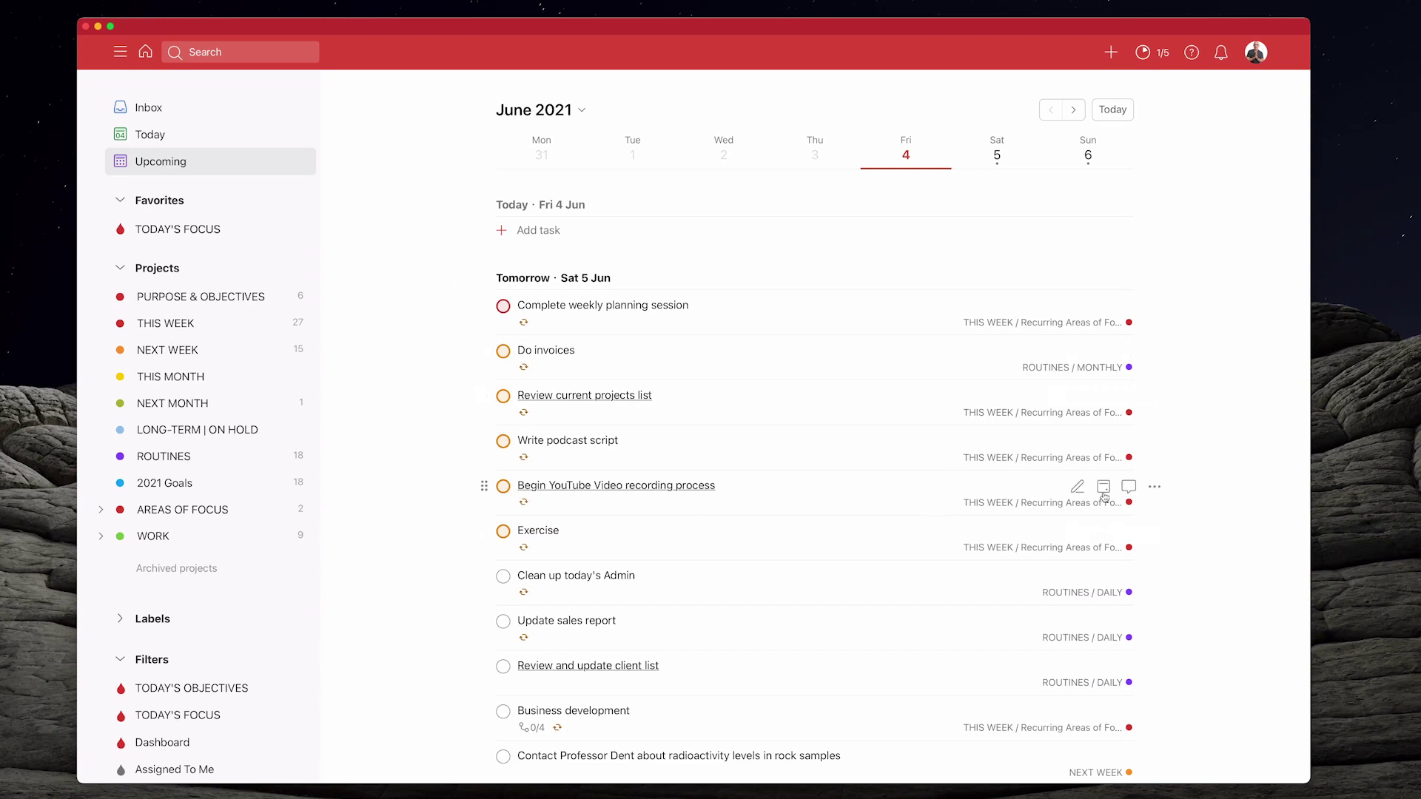
pyautogui.click(1161, 541)
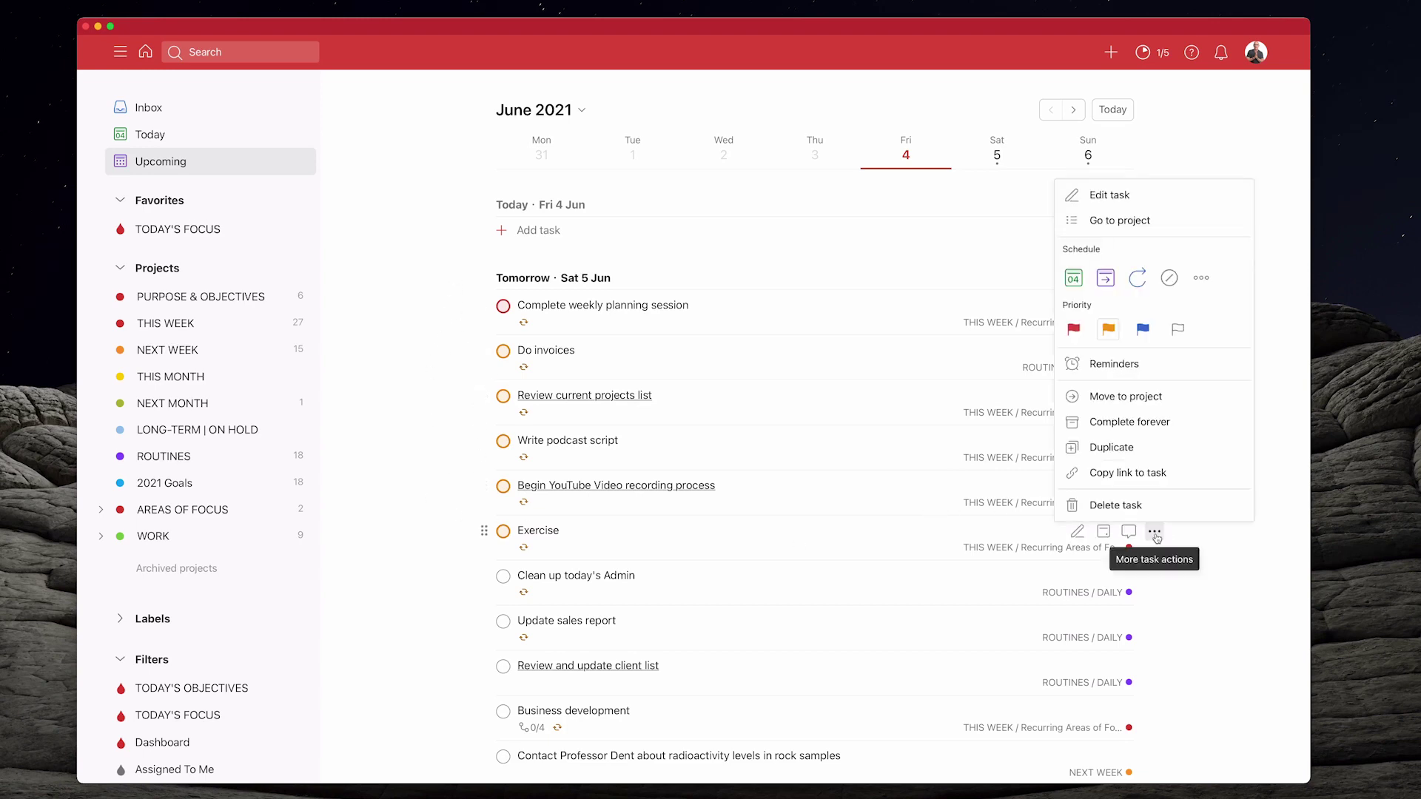
pyautogui.click(1068, 330)
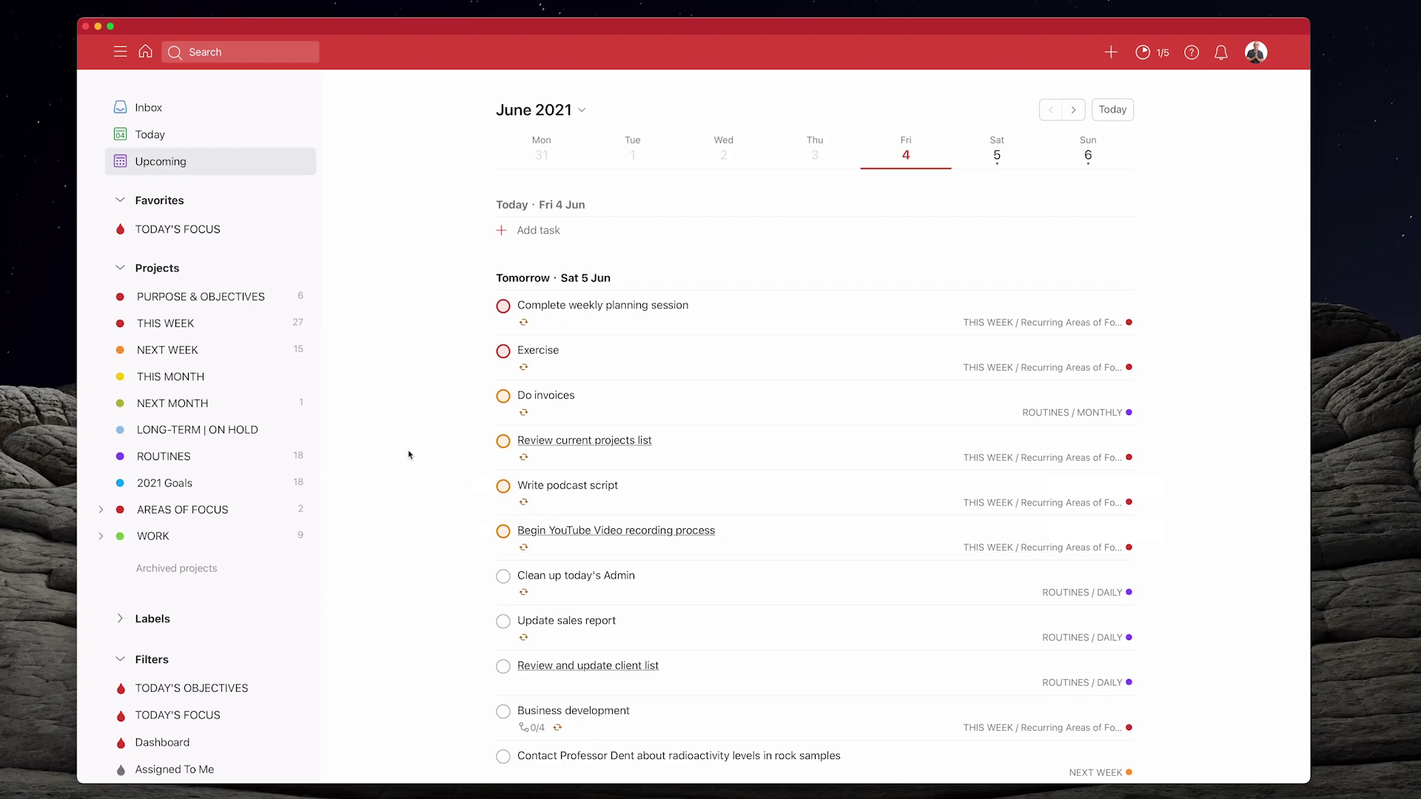
# Check the TODAY'S FOCUS favorite, and reschedule all of tomorrow's Priority 1 and 2 tasks to today together from Upcoming
pyautogui.click(170, 230)
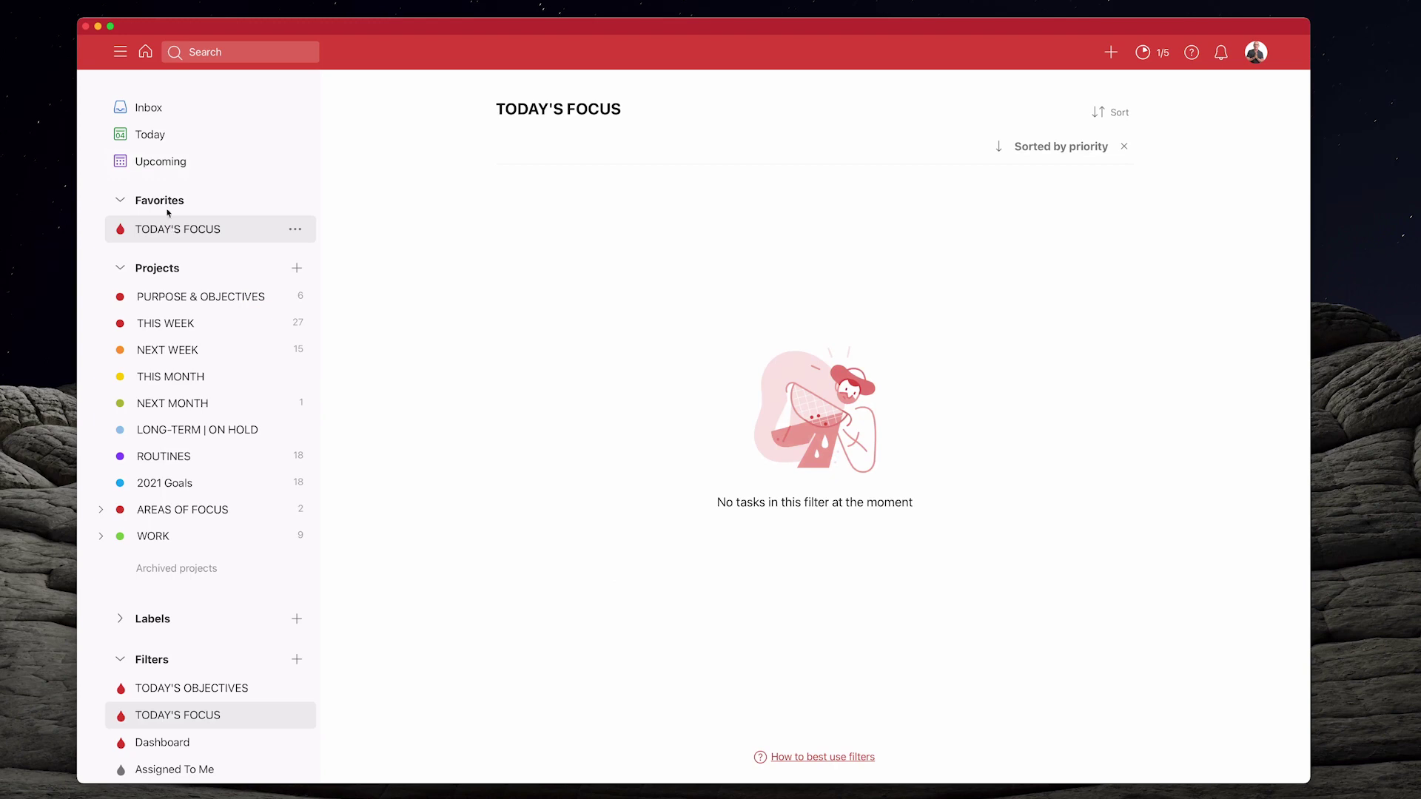
pyautogui.click(165, 161)
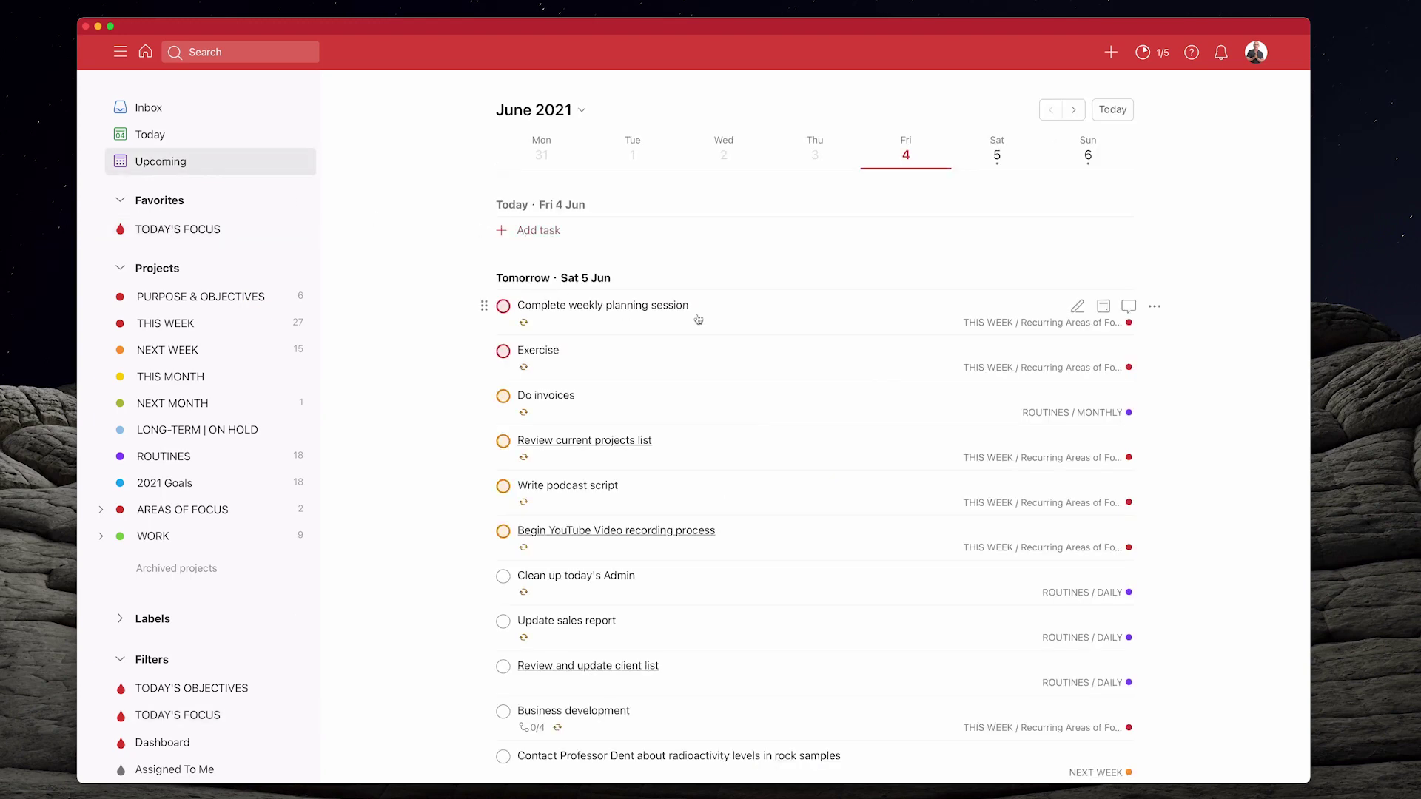
pyautogui.keyDown('super'); pyautogui.click(781, 327); pyautogui.keyUp('super')
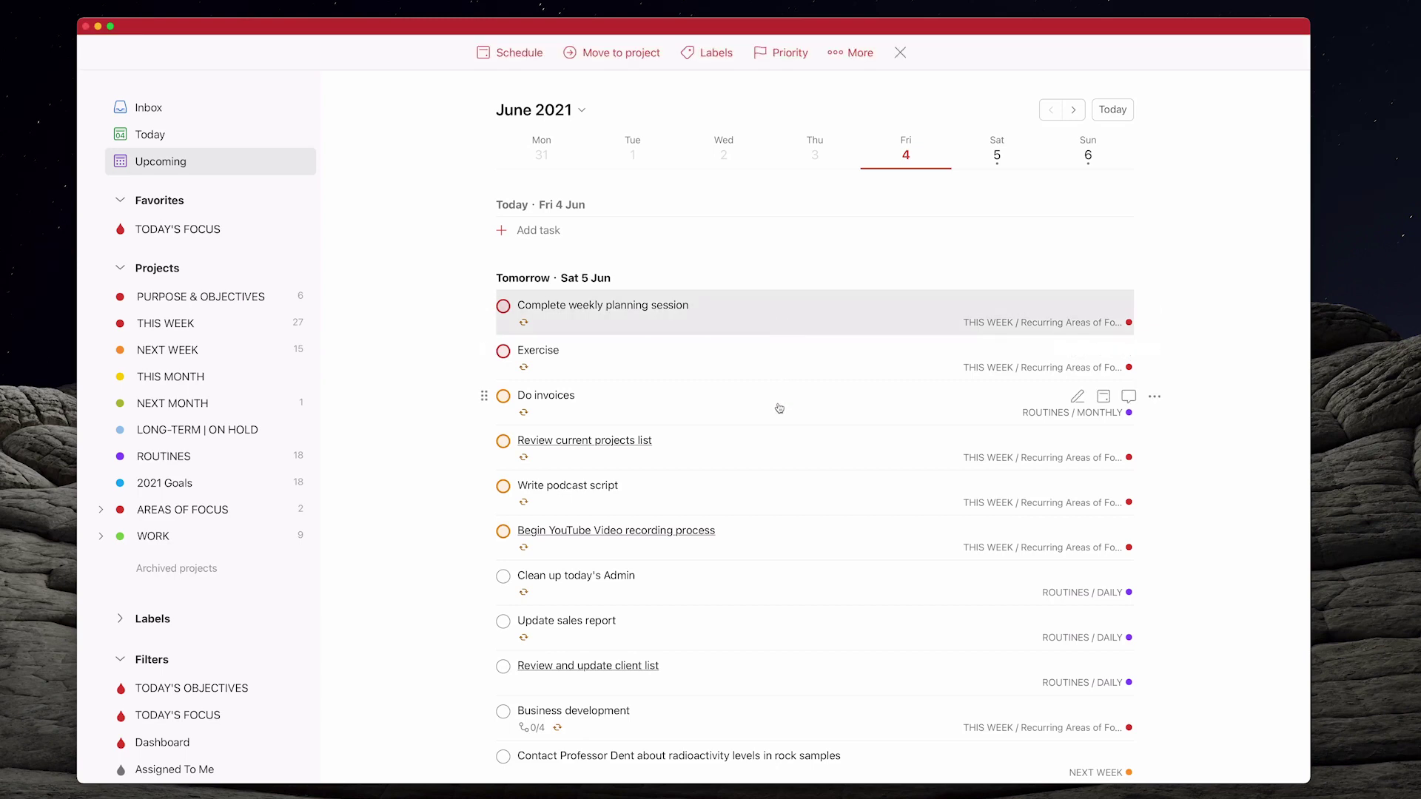
pyautogui.keyDown('super'); pyautogui.click(780, 532); pyautogui.keyUp('super')
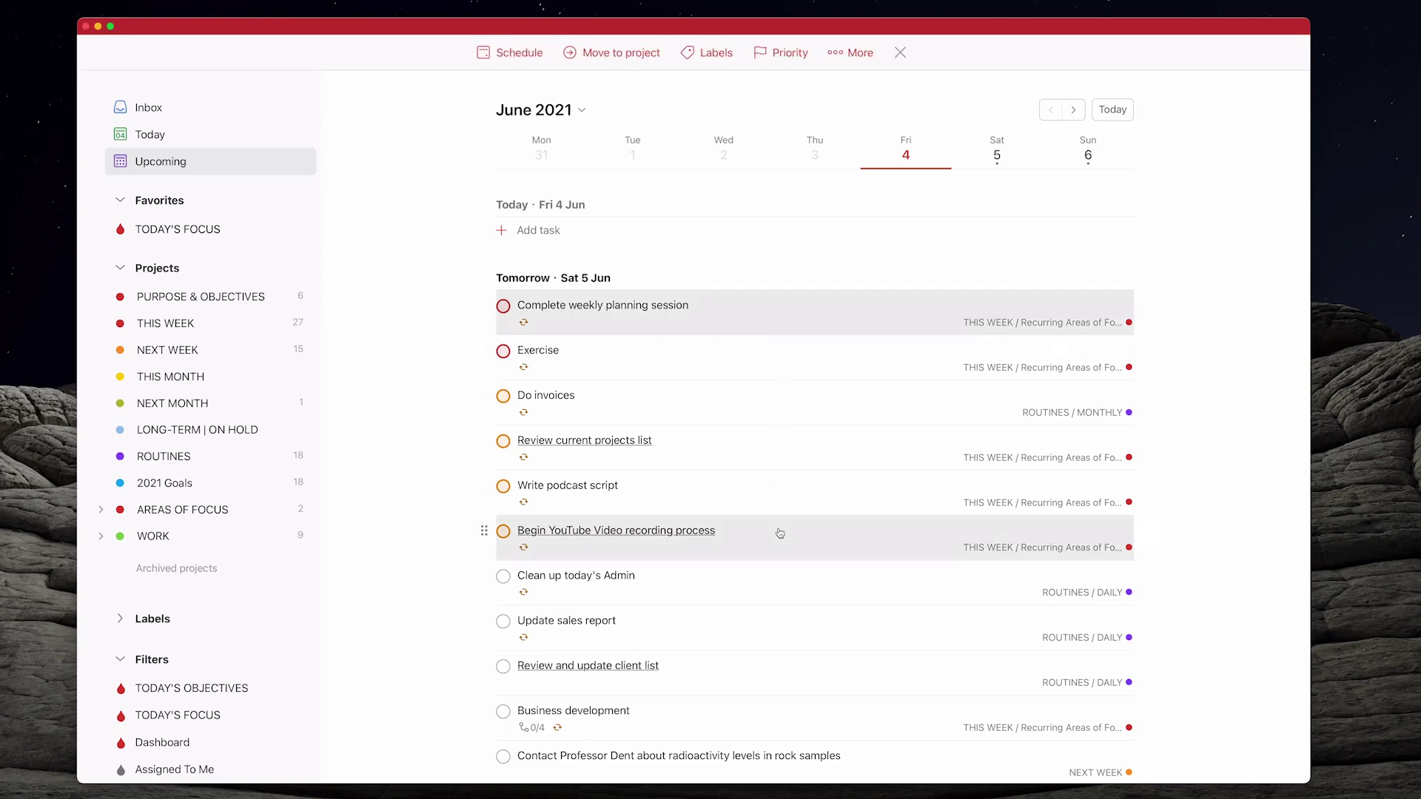
pyautogui.keyDown('shift'); pyautogui.click(742, 365); pyautogui.keyUp('shift')
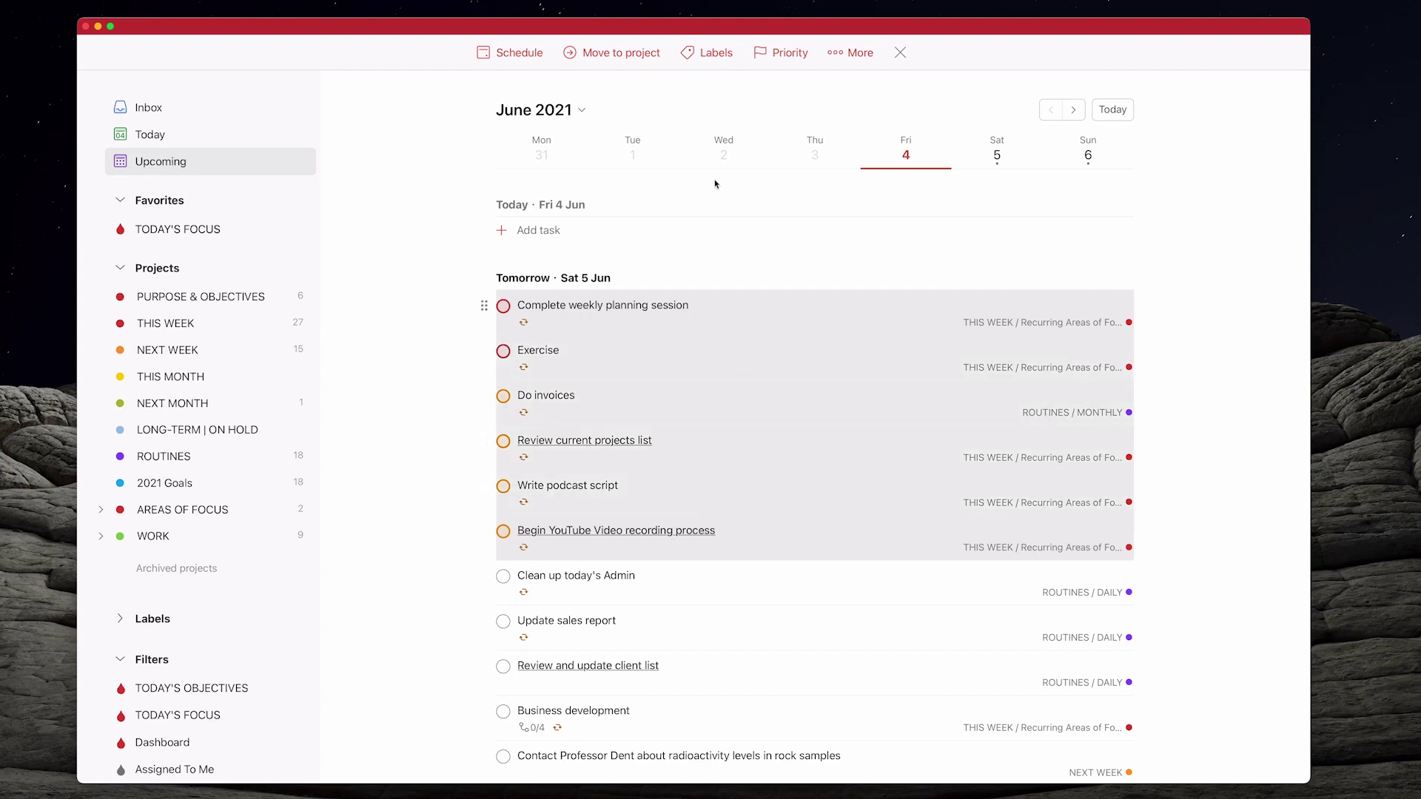
pyautogui.click(509, 53)
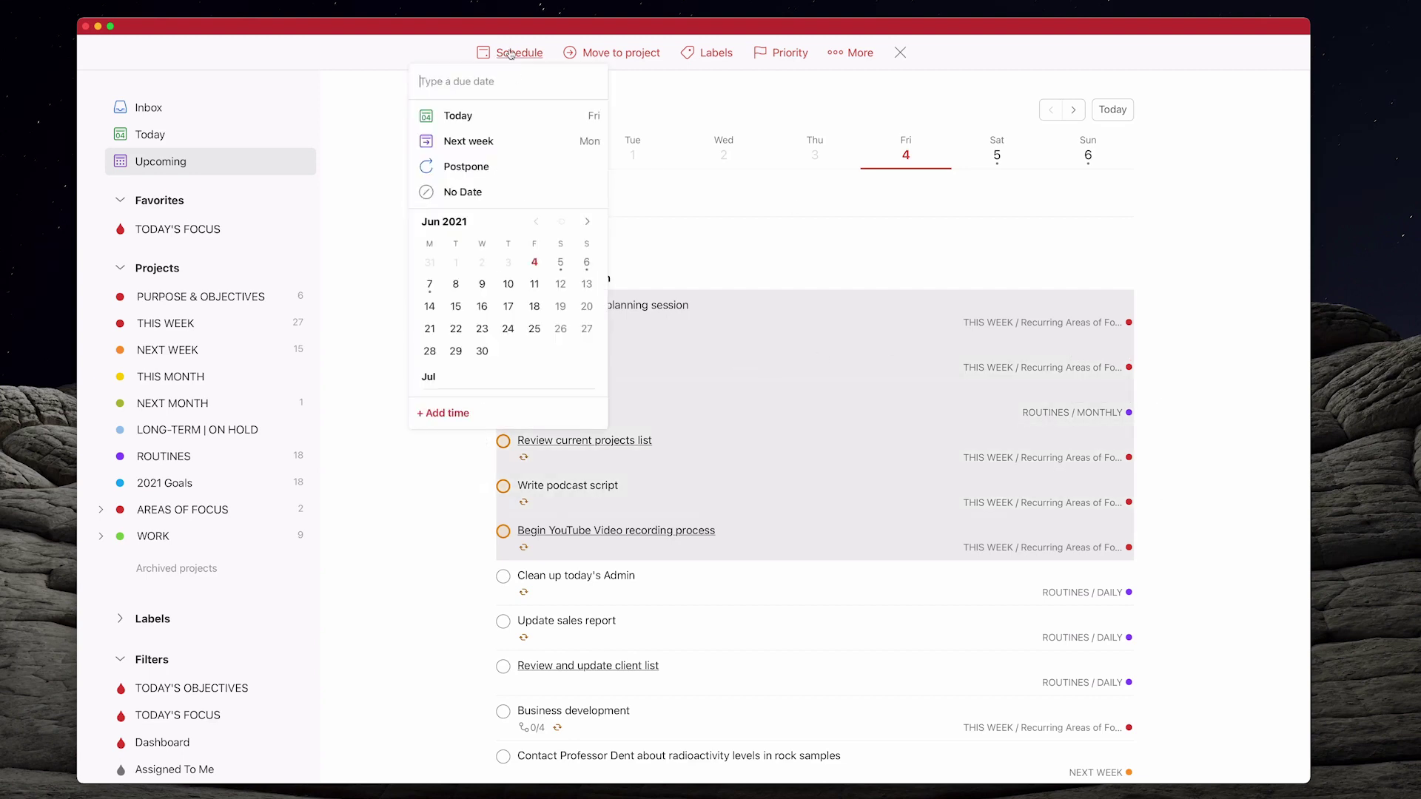
pyautogui.click(488, 115)
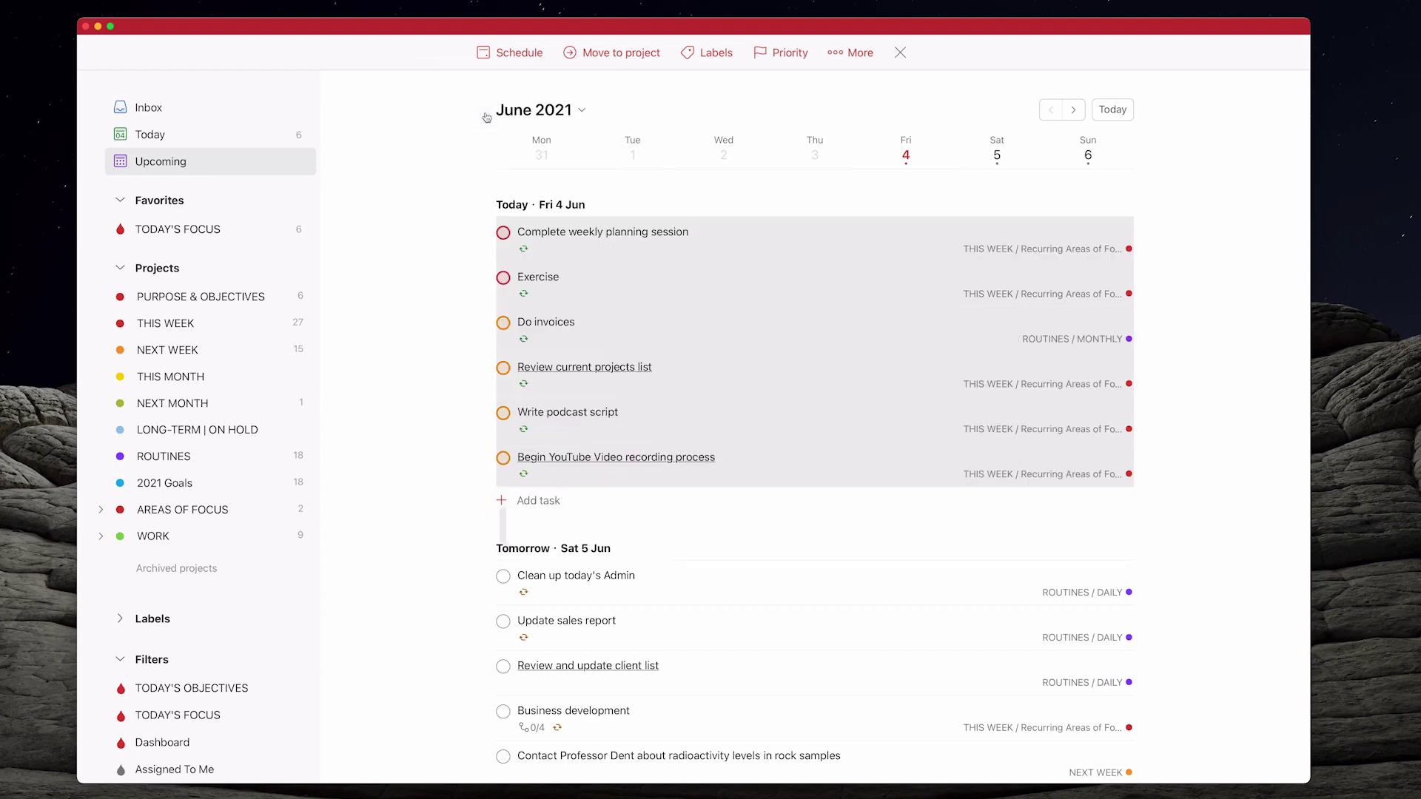
# Review the tasks in the TODAY'S FOCUS favorite and in the THIS WEEK and 2021 Goals projects
pyautogui.click(222, 230)
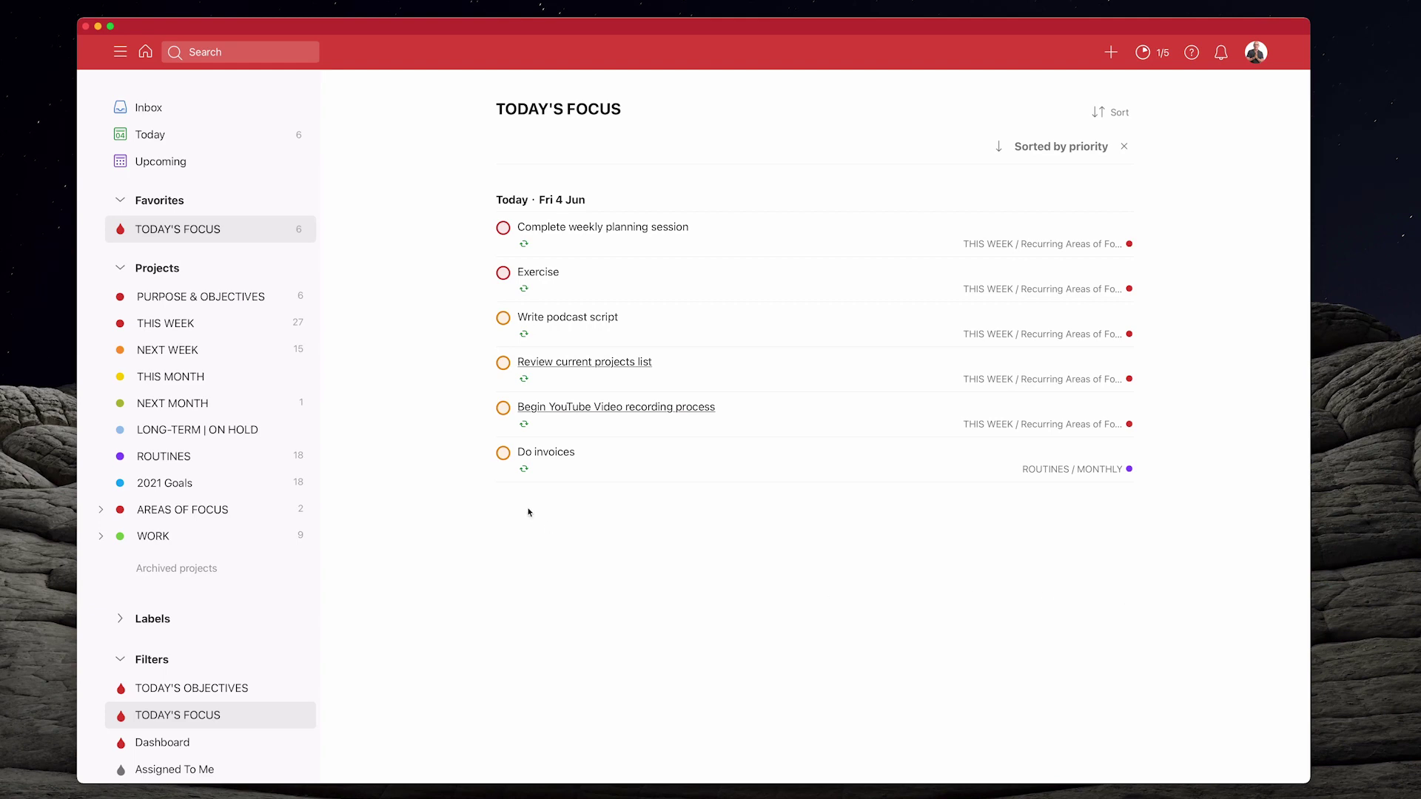
pyautogui.click(191, 323)
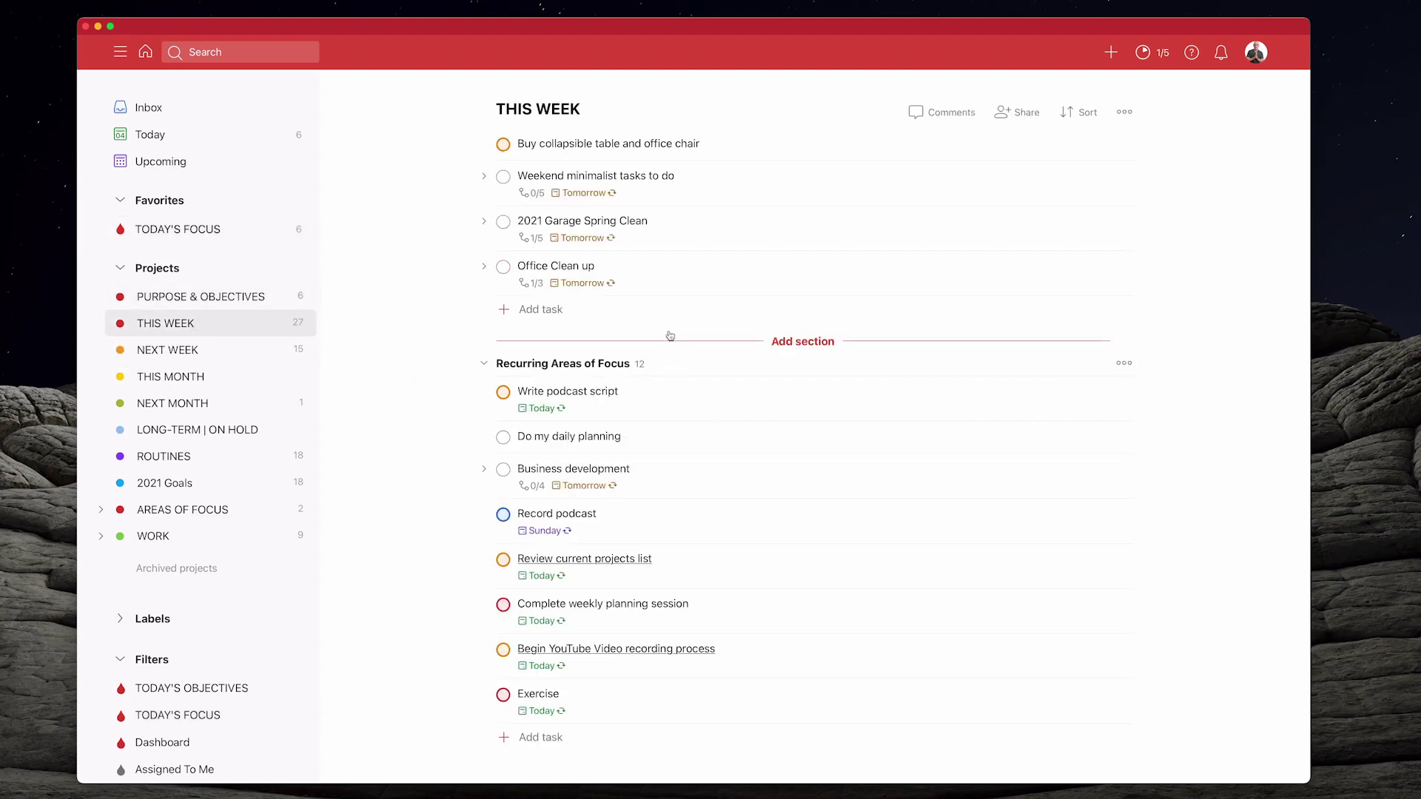
pyautogui.scroll(-2, 670, 333)
pyautogui.scroll(2, 666, 330)
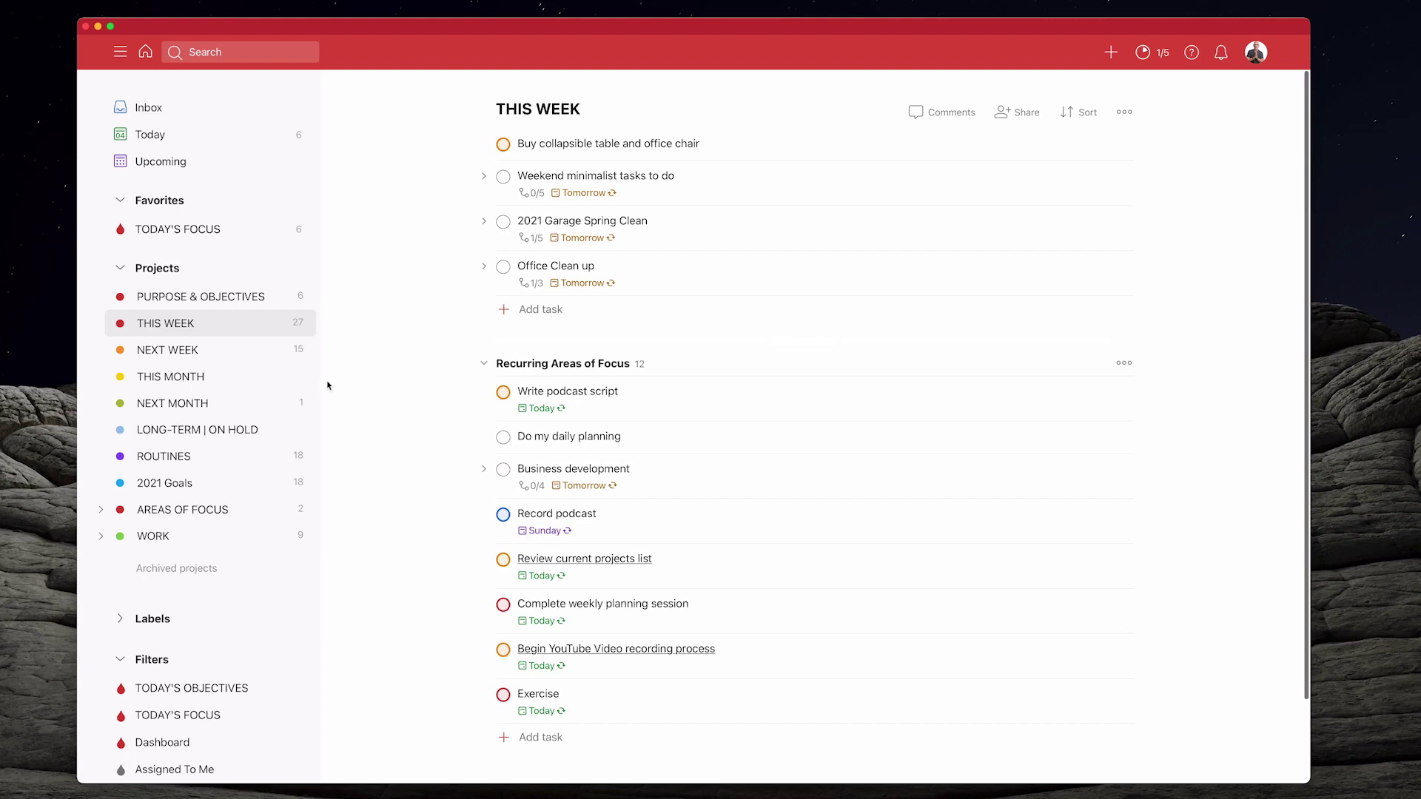
pyautogui.click(209, 487)
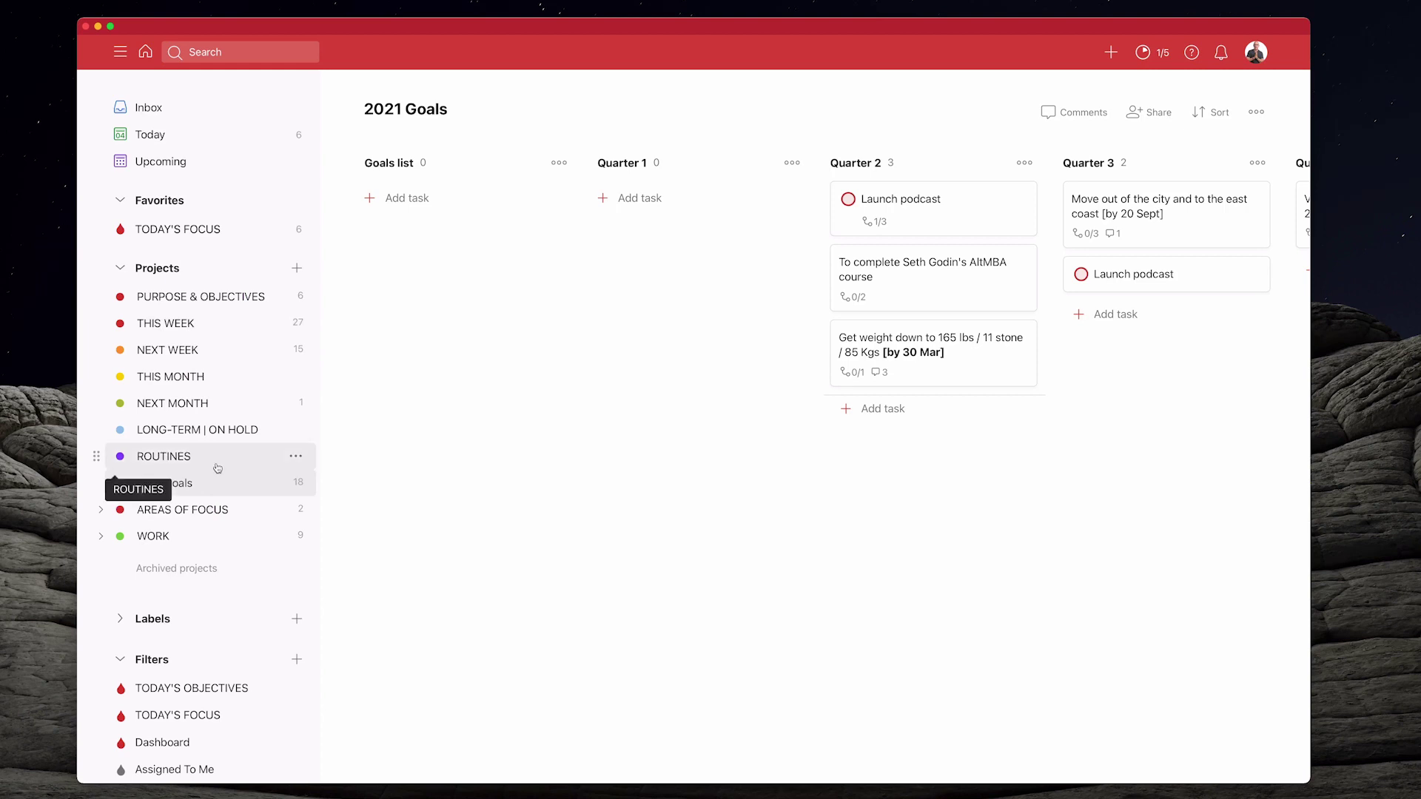
# Review the daily, weekly and monthly tasks in the ROUTINES project
pyautogui.click(217, 468)
pyautogui.scroll(-6, 475, 413)
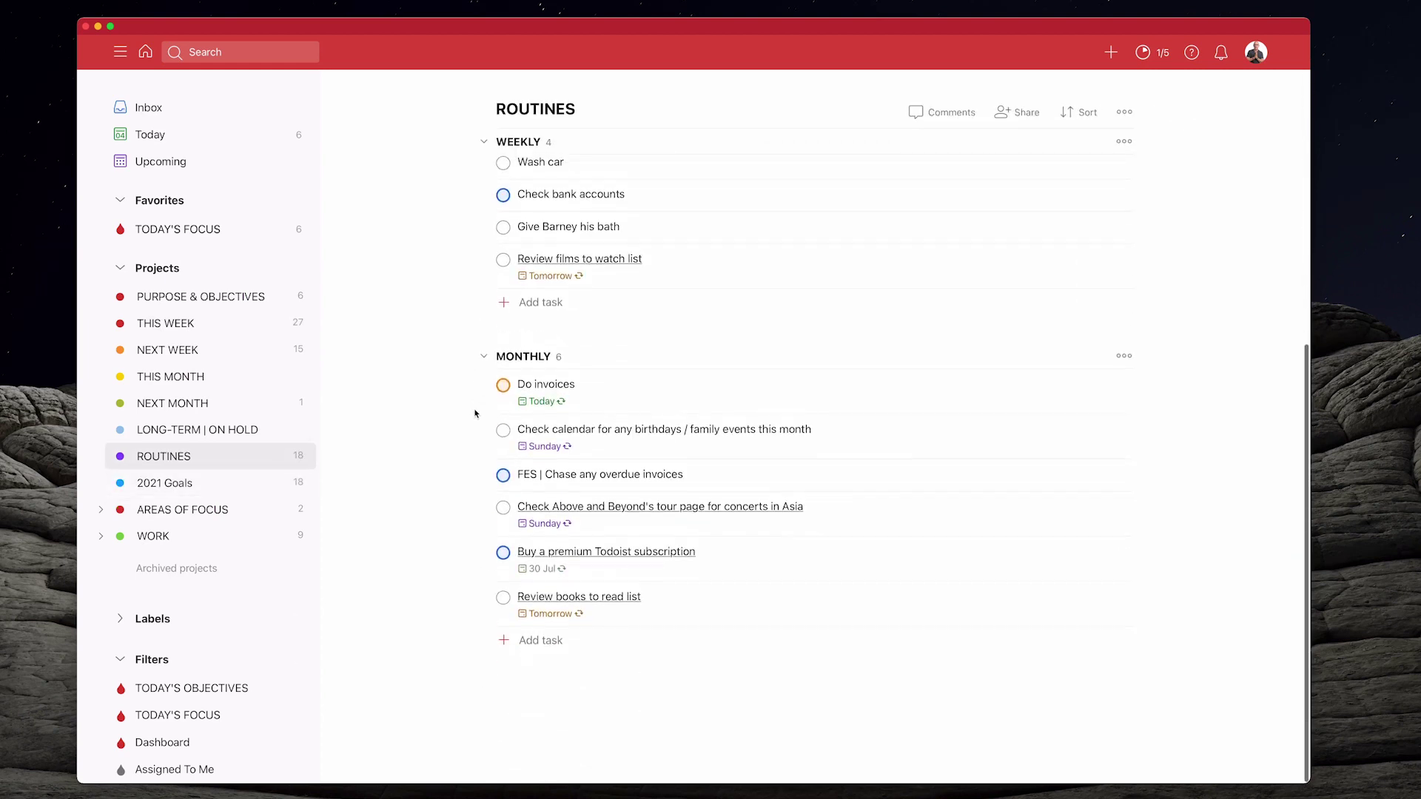
pyautogui.scroll(6, 475, 413)
pyautogui.scroll(-6, 475, 413)
pyautogui.scroll(6, 475, 413)
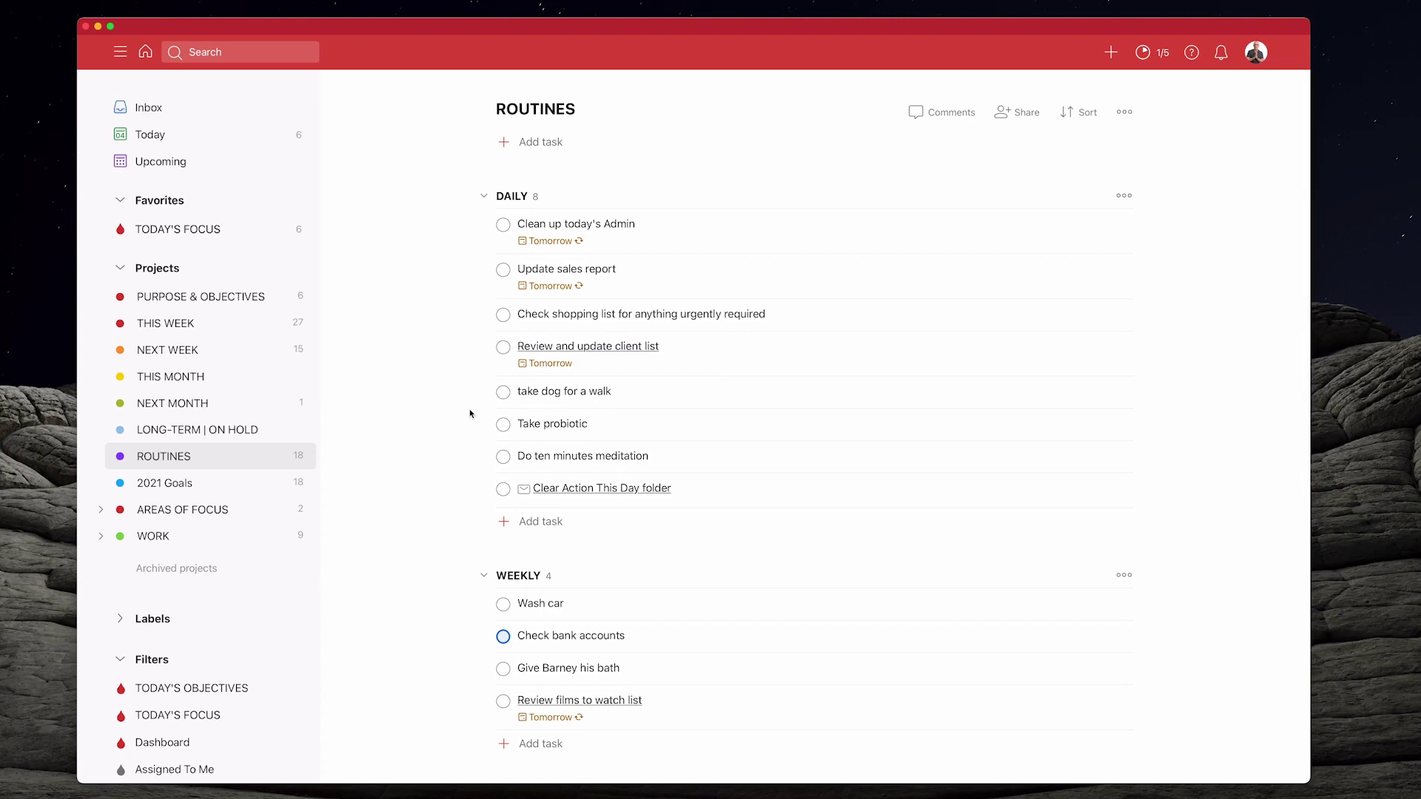
# Reschedule all tasks in the TODAY'S FOCUS favorite to tomorrow together
pyautogui.click(181, 230)
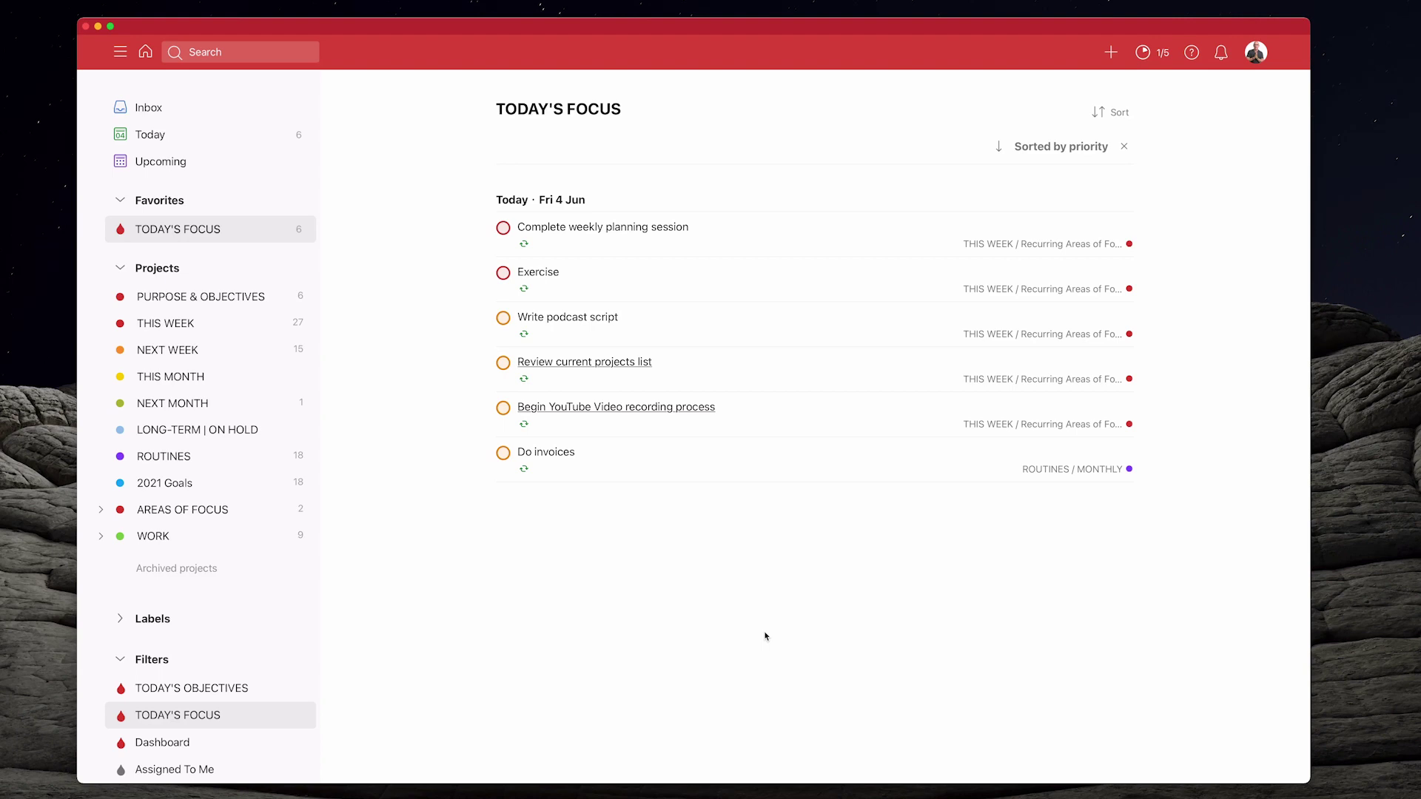
pyautogui.keyDown('super'); pyautogui.click(788, 245); pyautogui.keyUp('super')
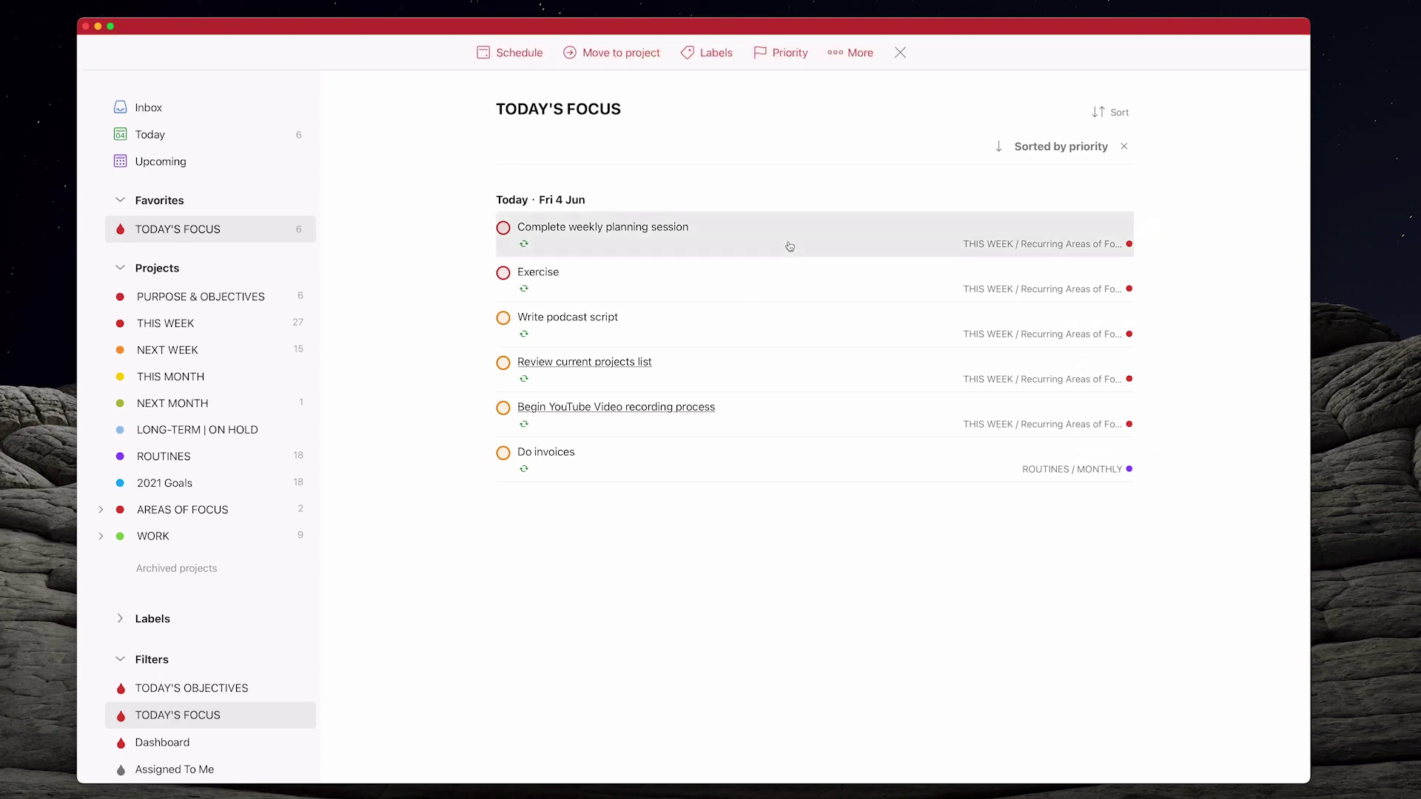
pyautogui.keyDown('shift'); pyautogui.click(809, 462); pyautogui.keyUp('shift')
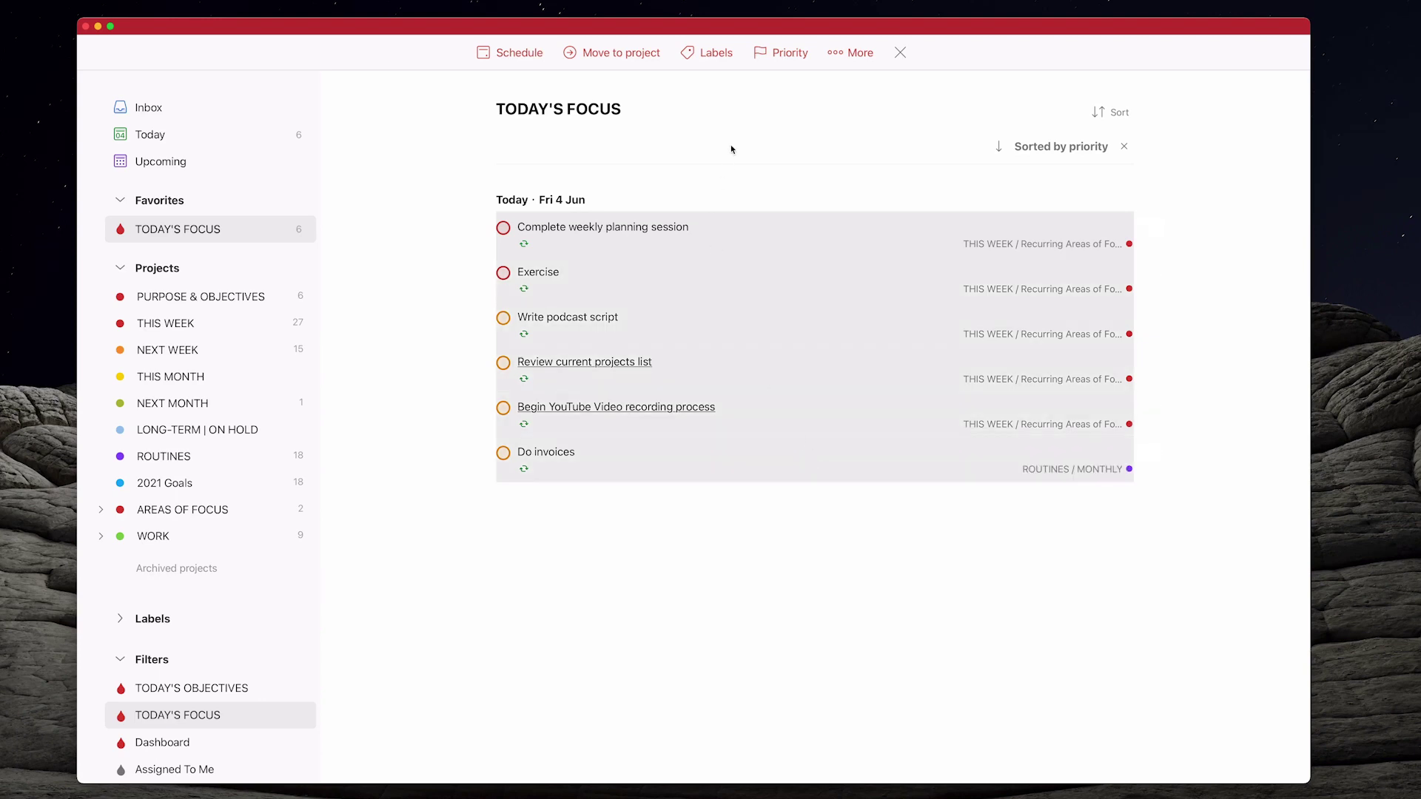
pyautogui.click(511, 51)
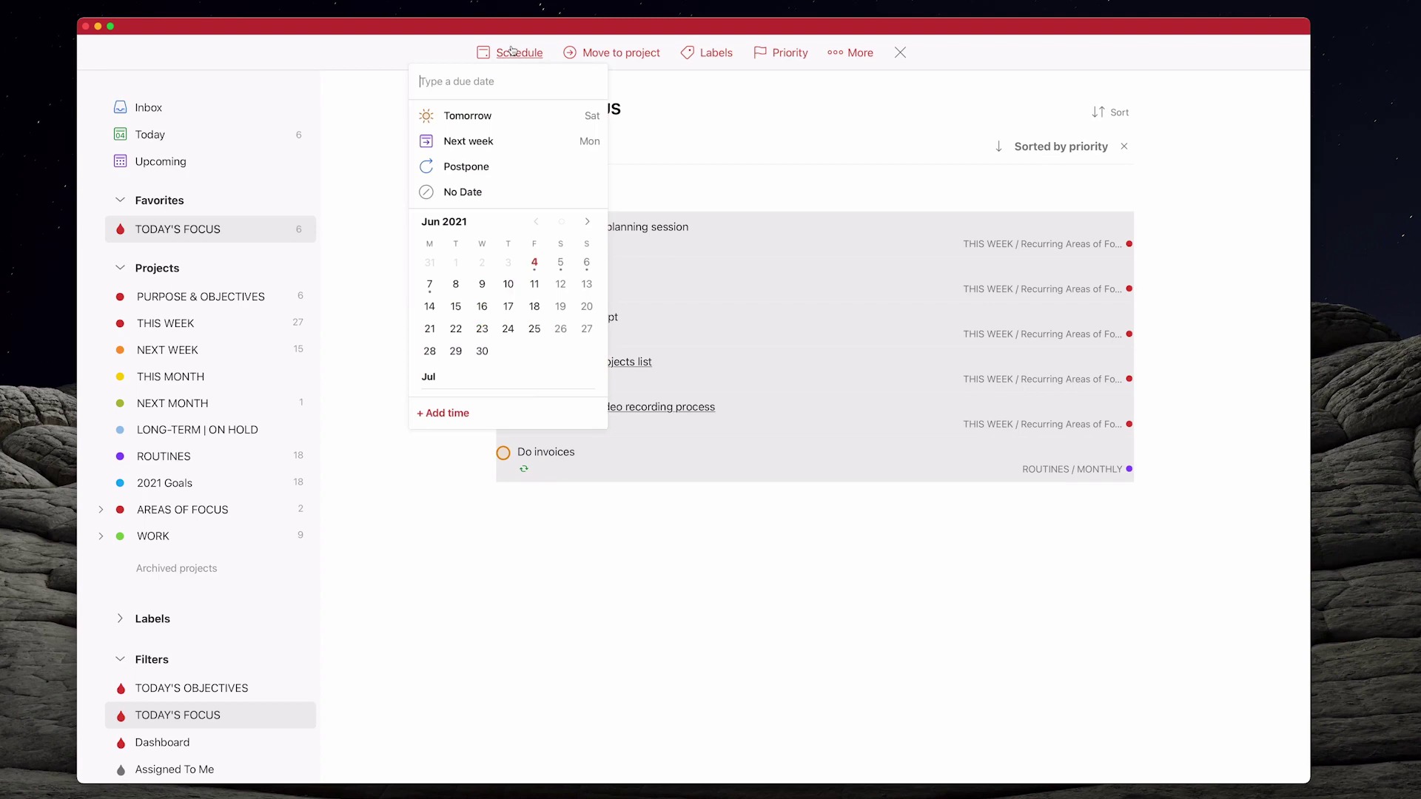
pyautogui.click(494, 117)
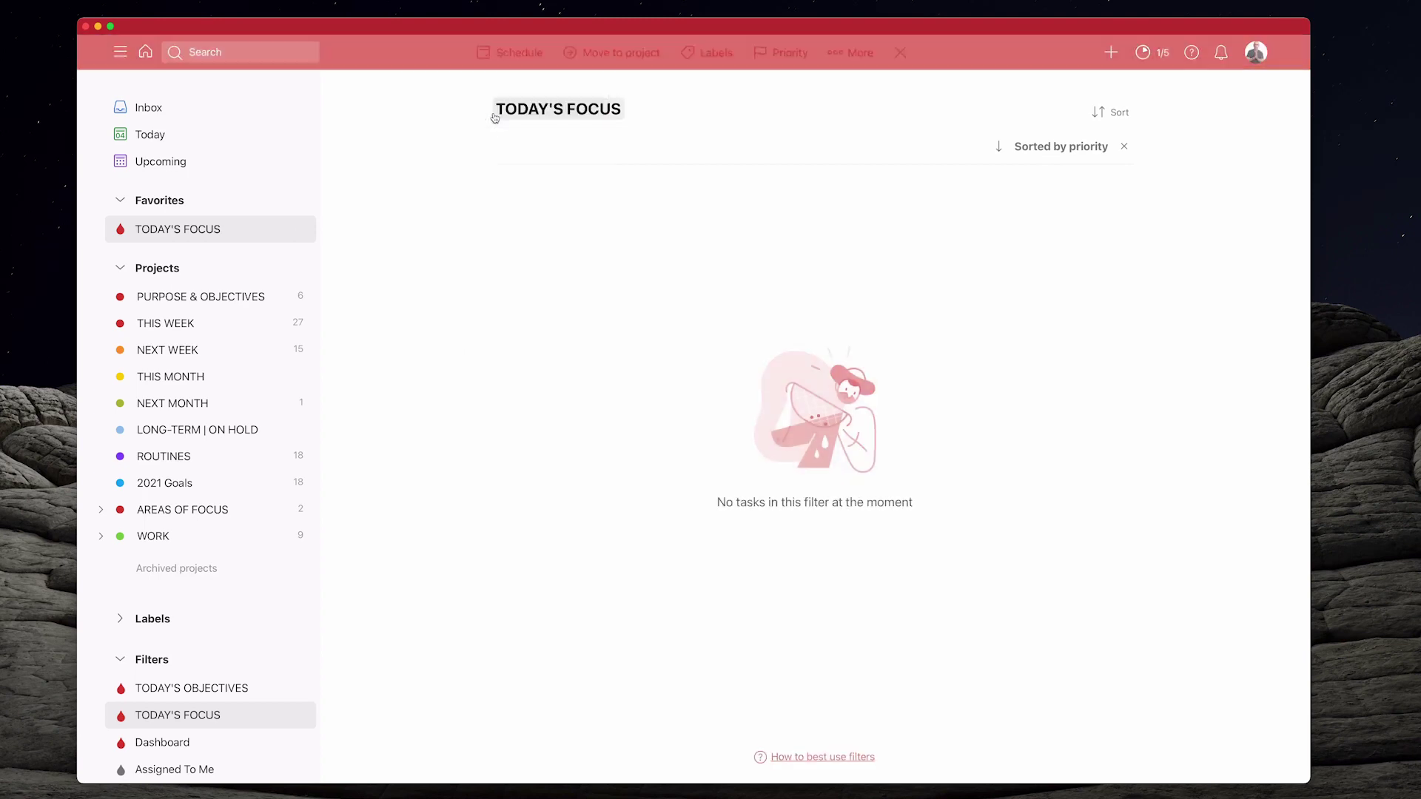
# Look through the tasks scheduled for tomorrow and Sunday in Upcoming to find further candidates for the day's focus
pyautogui.click(161, 164)
pyautogui.scroll(-5, 592, 546)
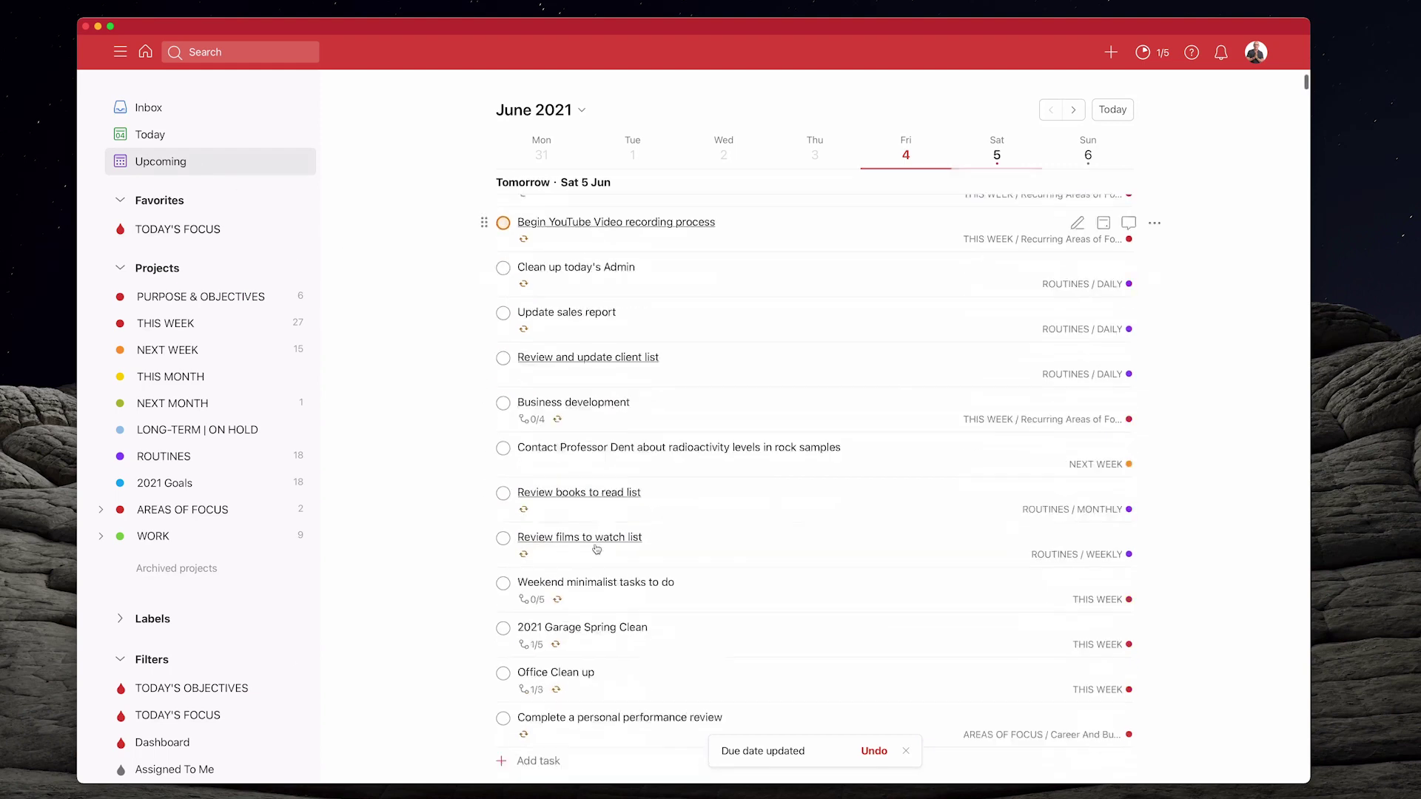
pyautogui.scroll(-3, 596, 549)
pyautogui.scroll(10, 585, 444)
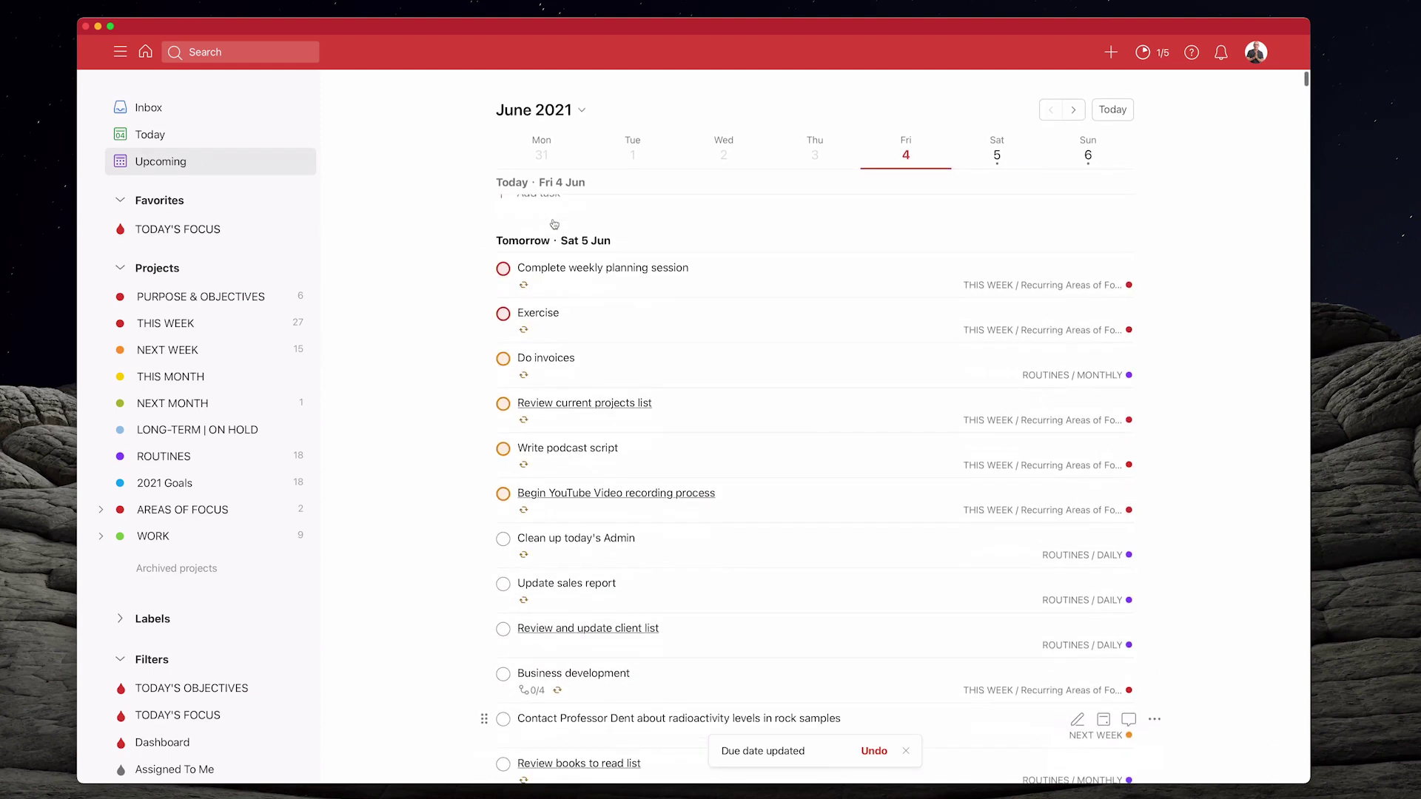
pyautogui.scroll(-6, 553, 223)
pyautogui.scroll(4, 553, 224)
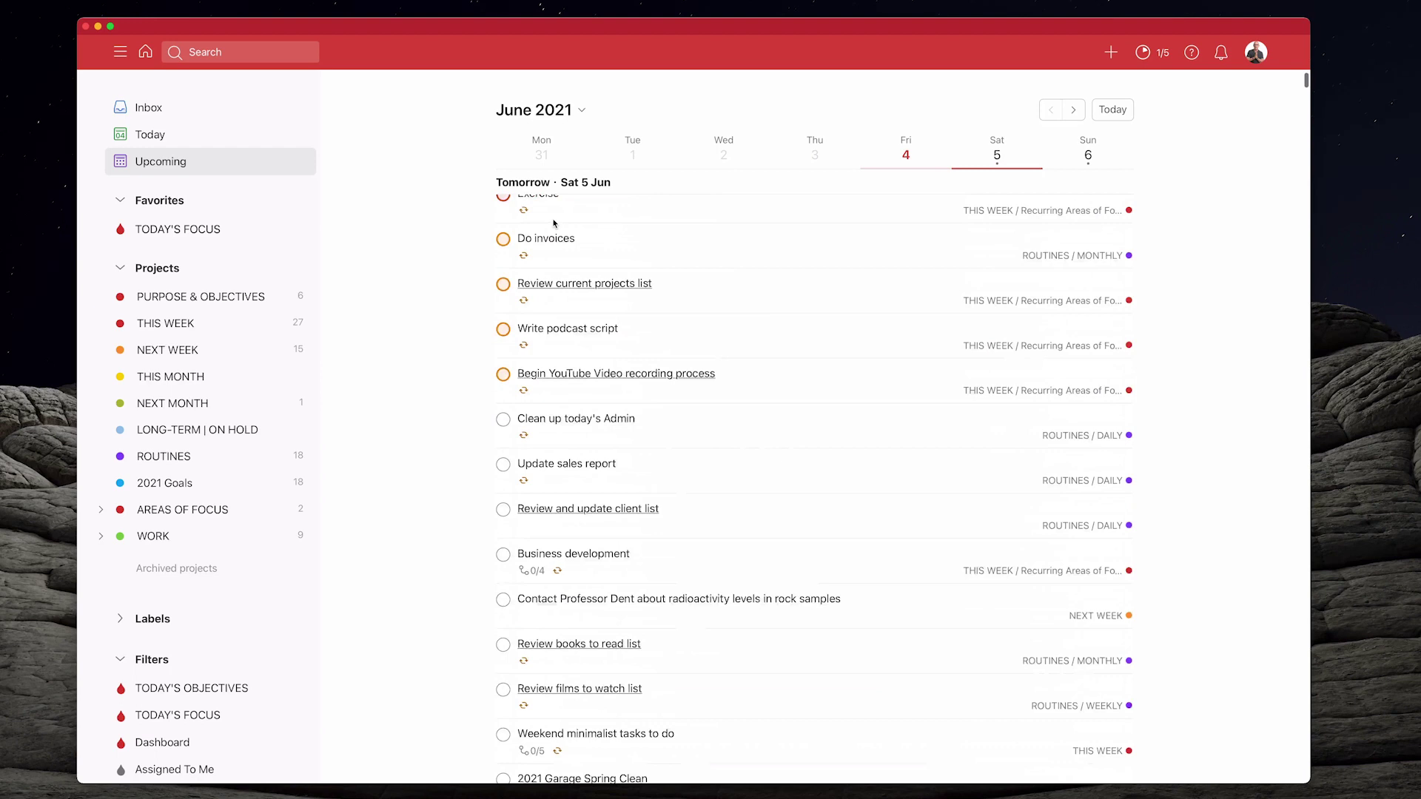
pyautogui.scroll(3, 554, 223)
pyautogui.scroll(-2, 553, 223)
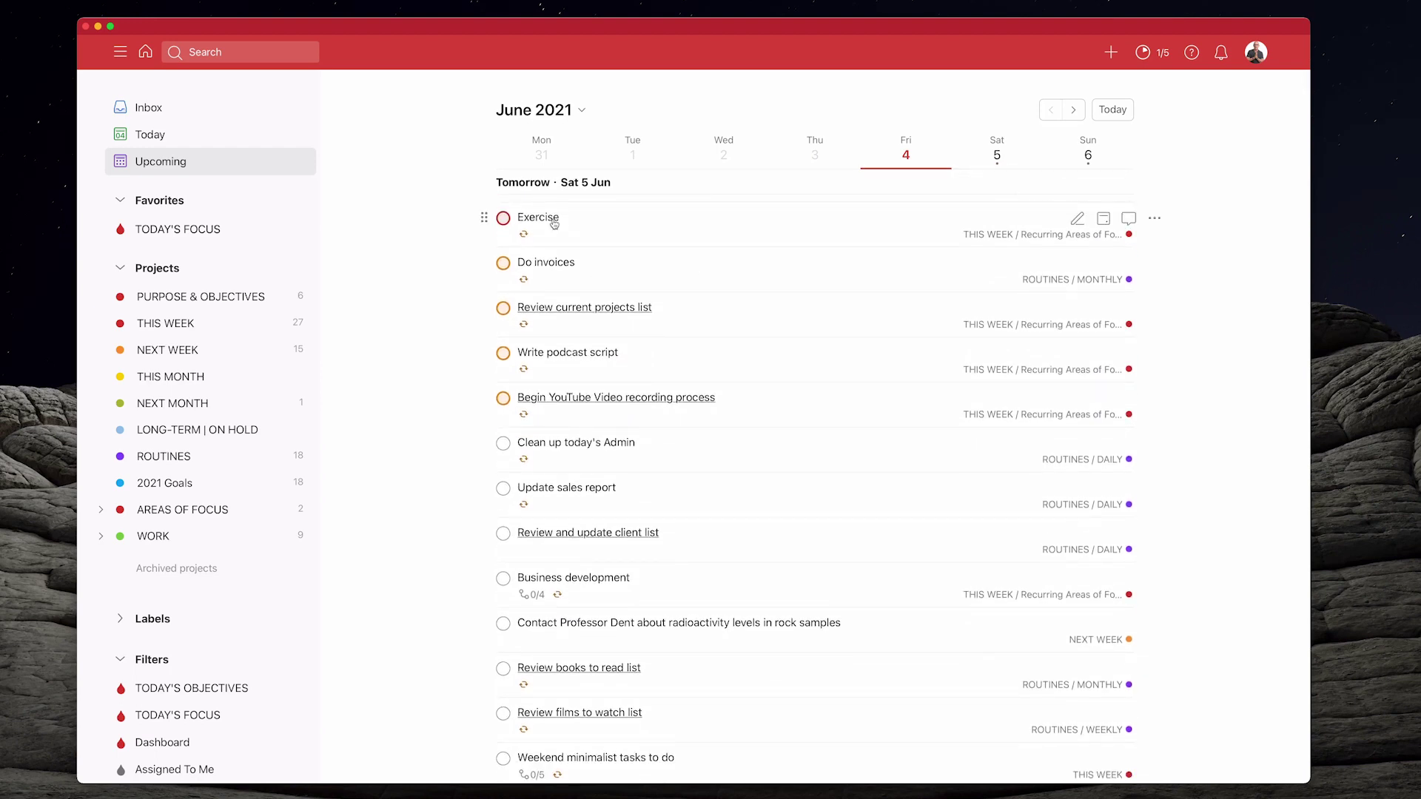
pyautogui.scroll(-5, 554, 223)
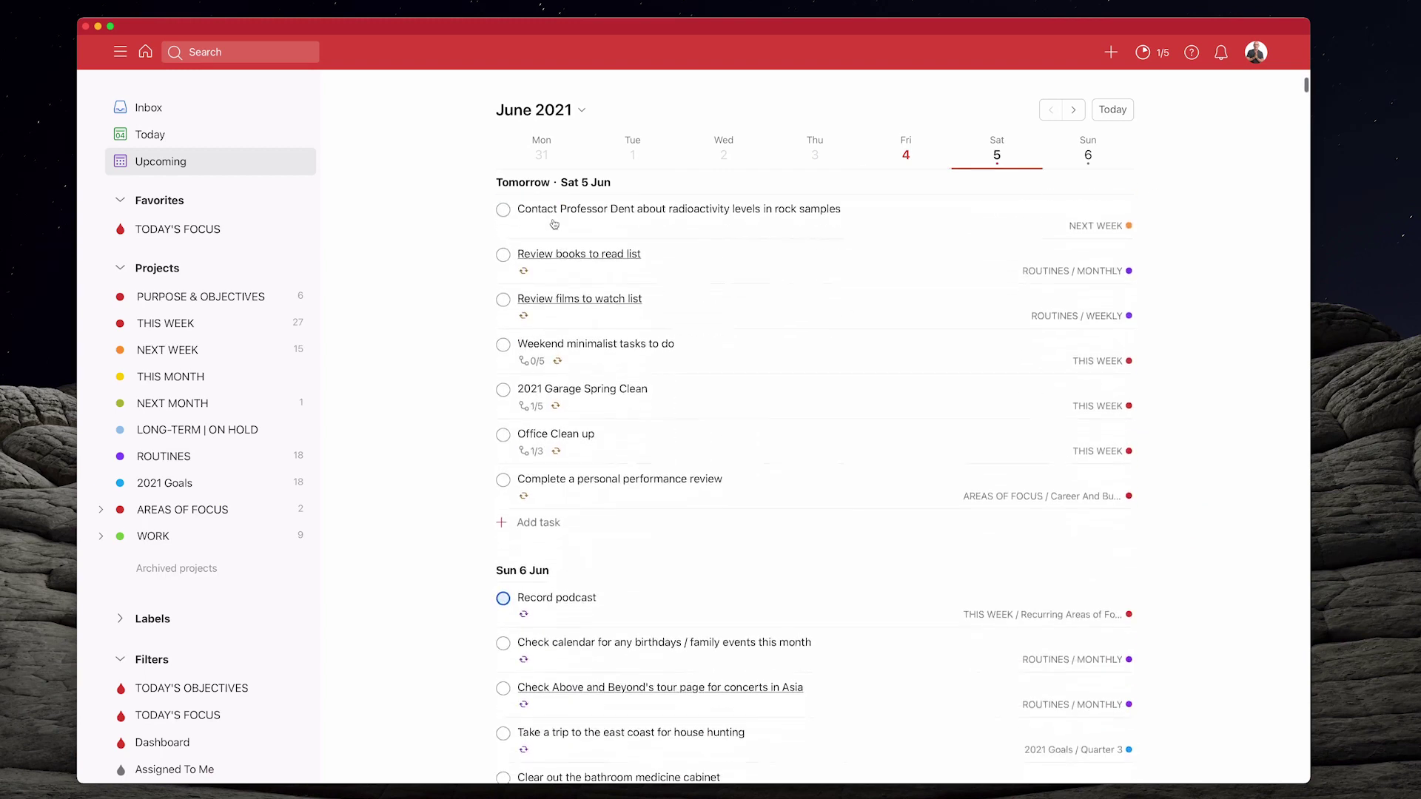
pyautogui.scroll(6, 553, 224)
pyautogui.scroll(1, 553, 223)
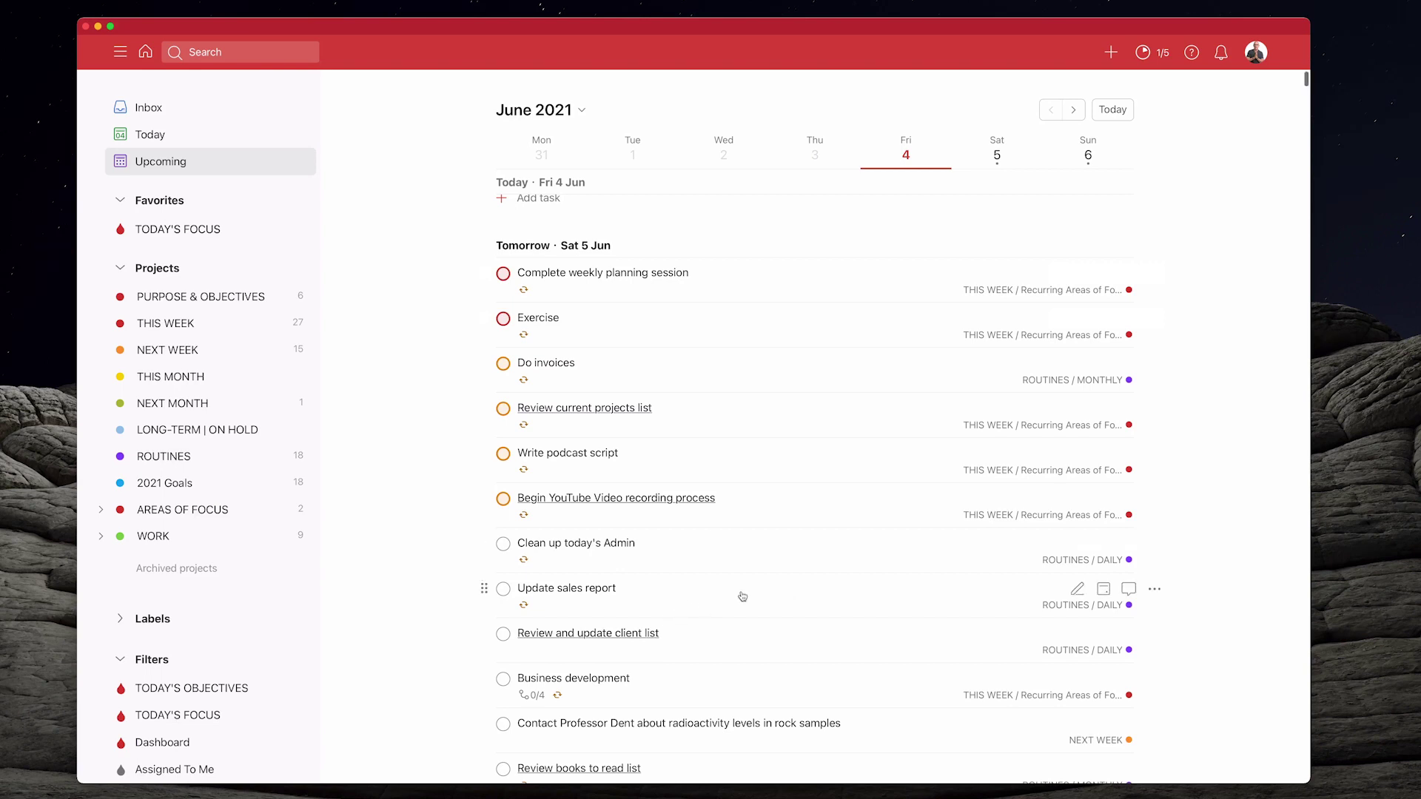
# Set tomorrow's Contact Professor Dent and Complete a personal performance review tasks to Priority 3
pyautogui.scroll(-2, 740, 596)
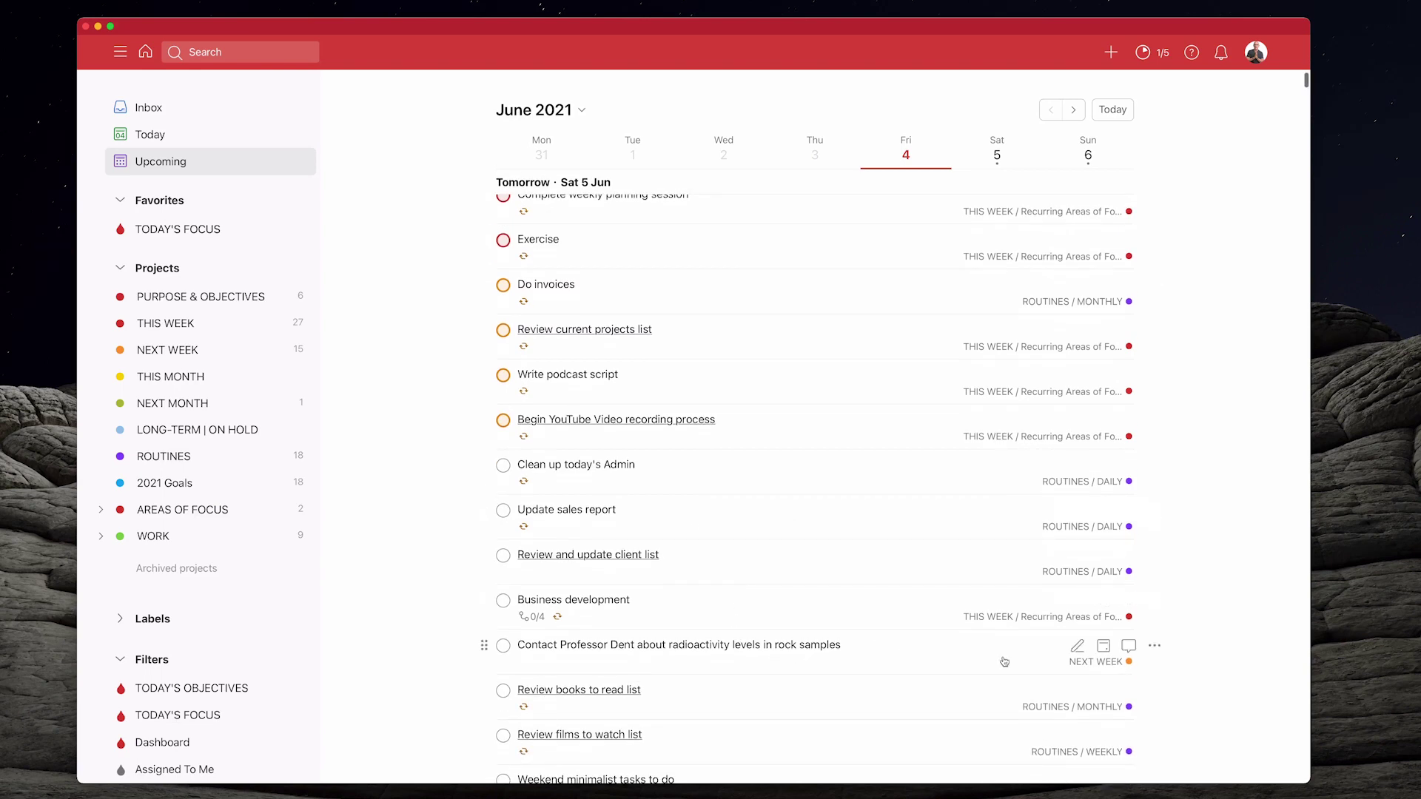
pyautogui.click(1154, 645)
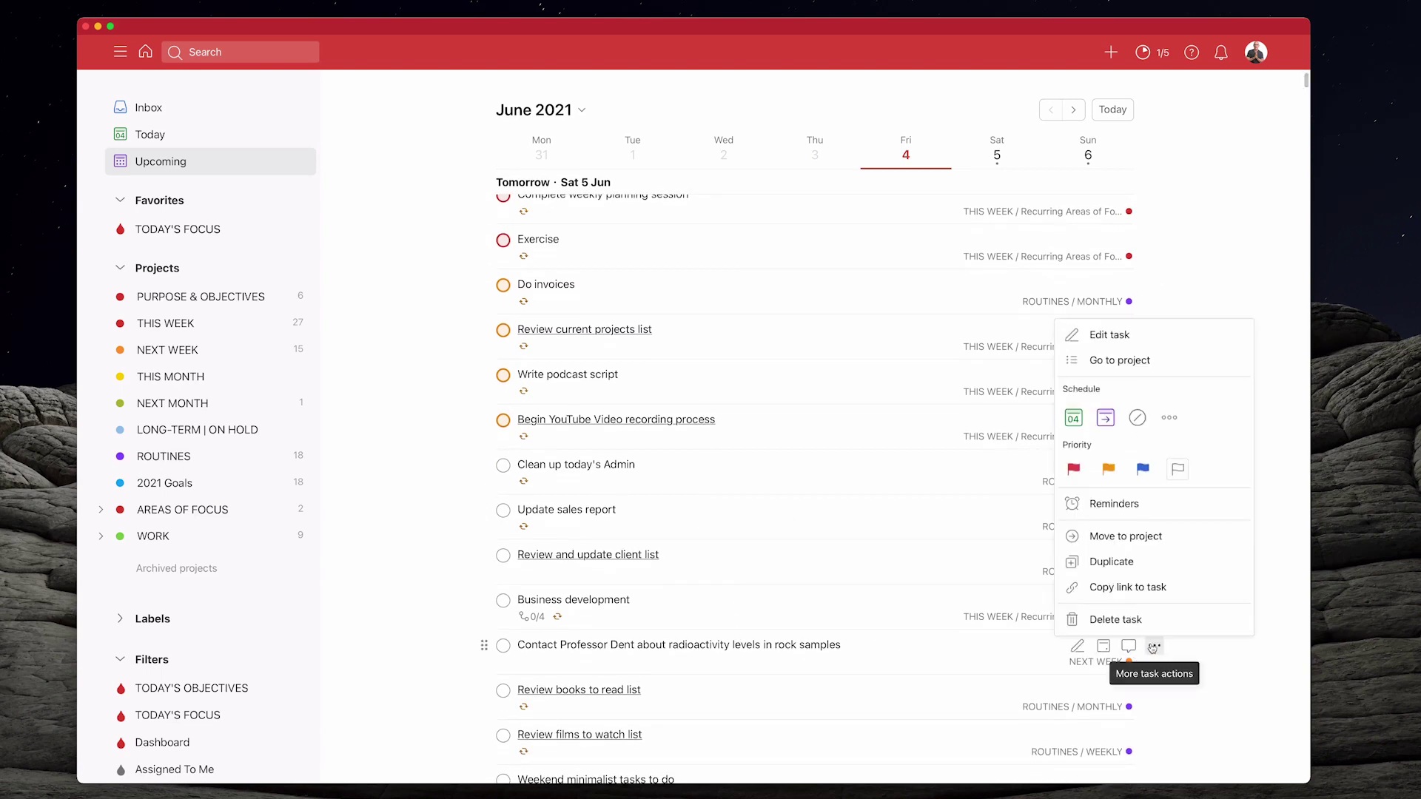
pyautogui.click(1143, 468)
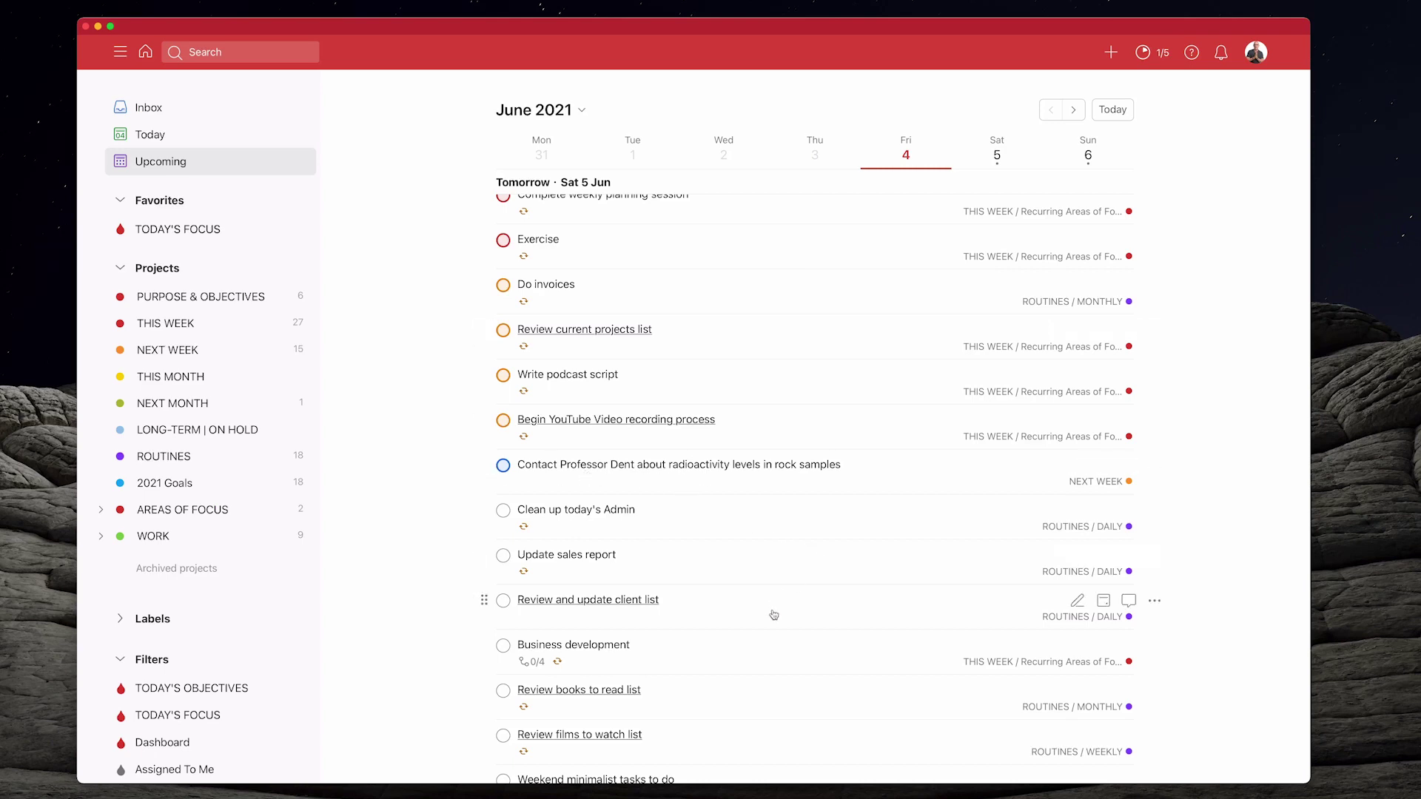
pyautogui.scroll(-1, 773, 615)
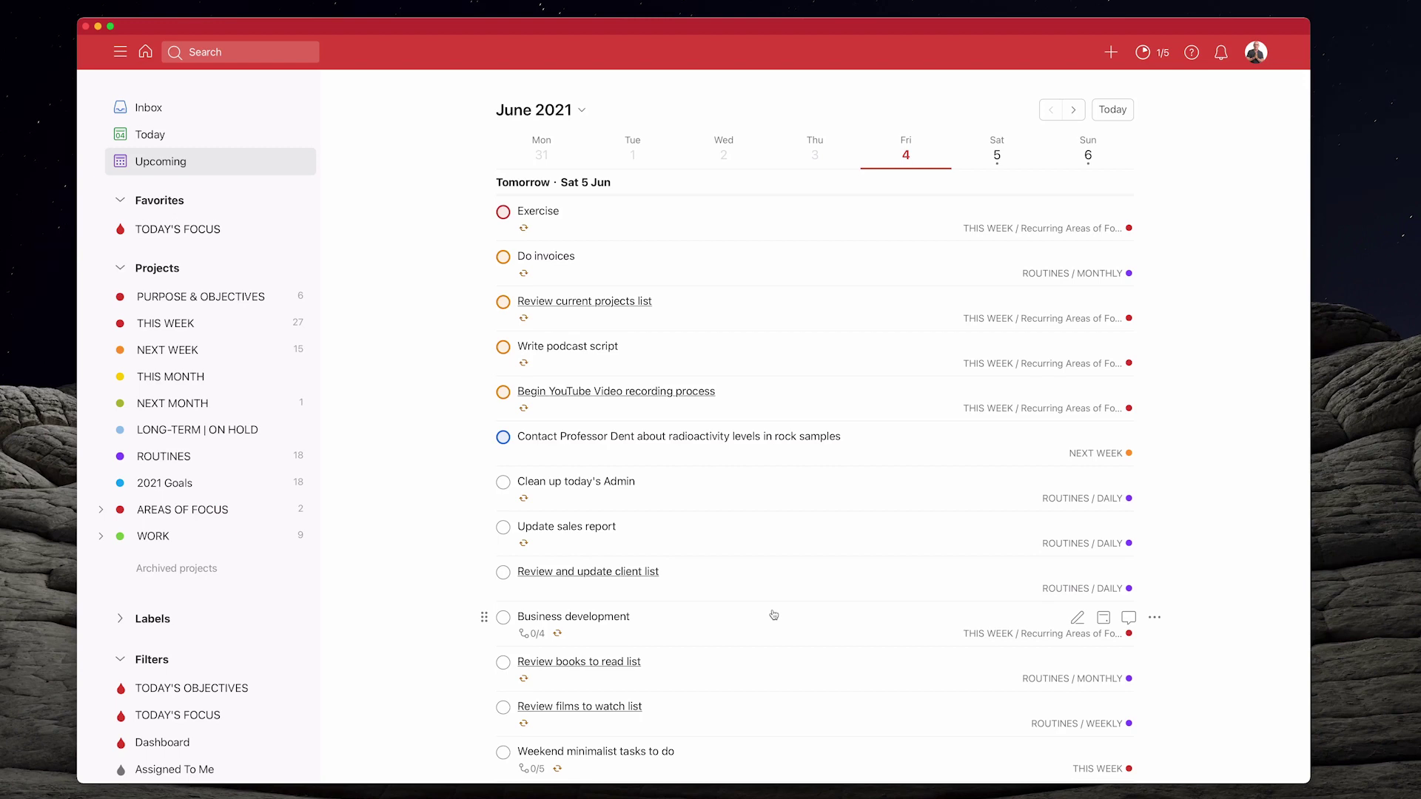
pyautogui.scroll(-5, 773, 615)
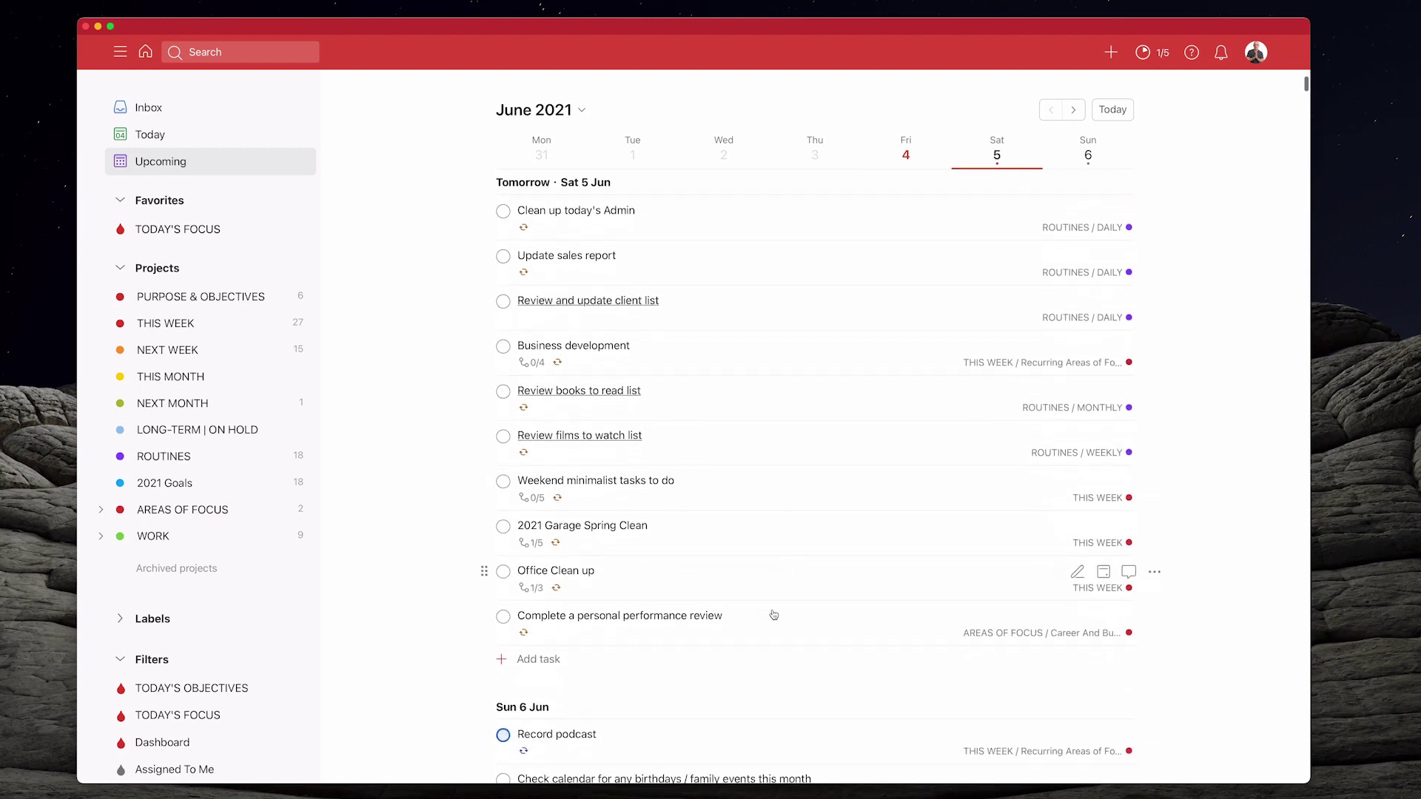
pyautogui.click(1154, 618)
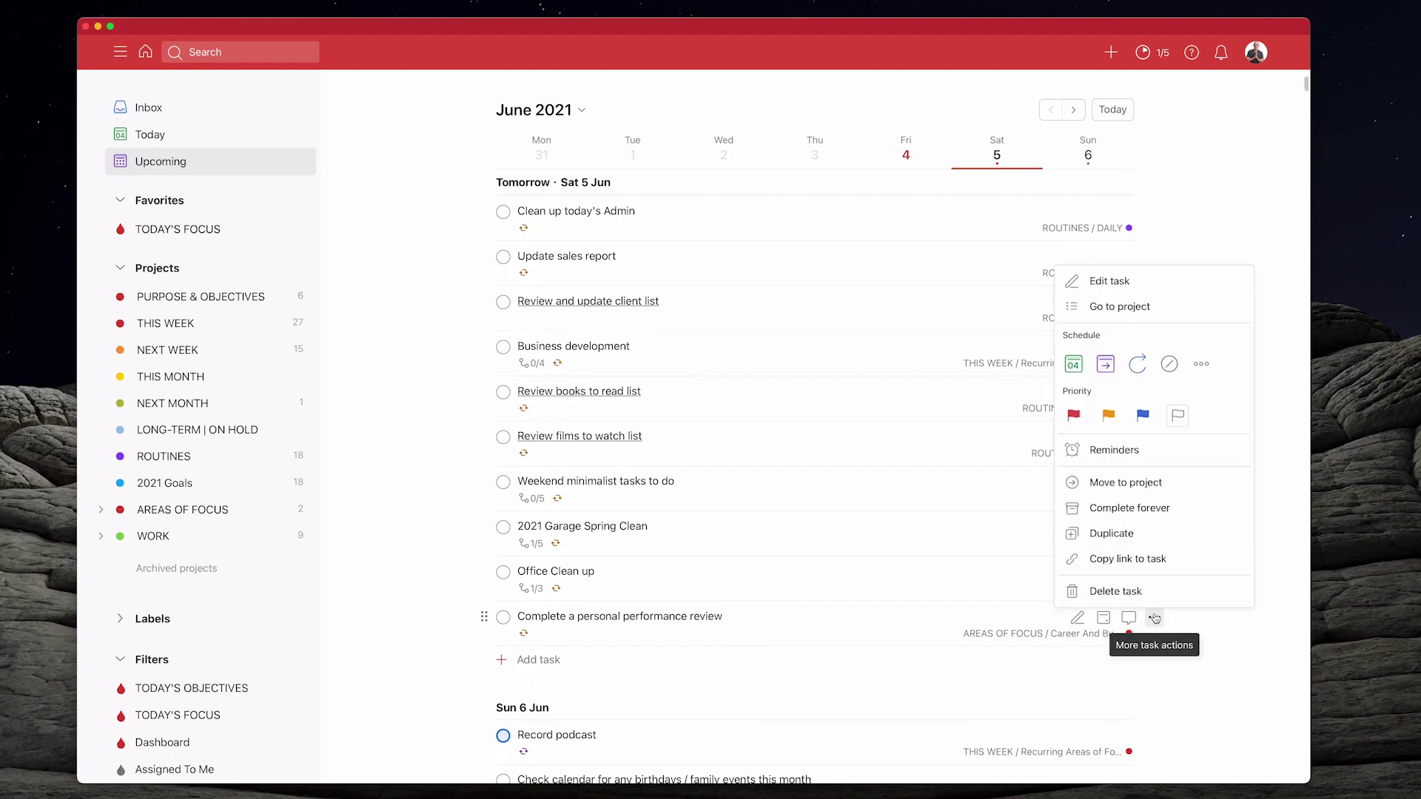
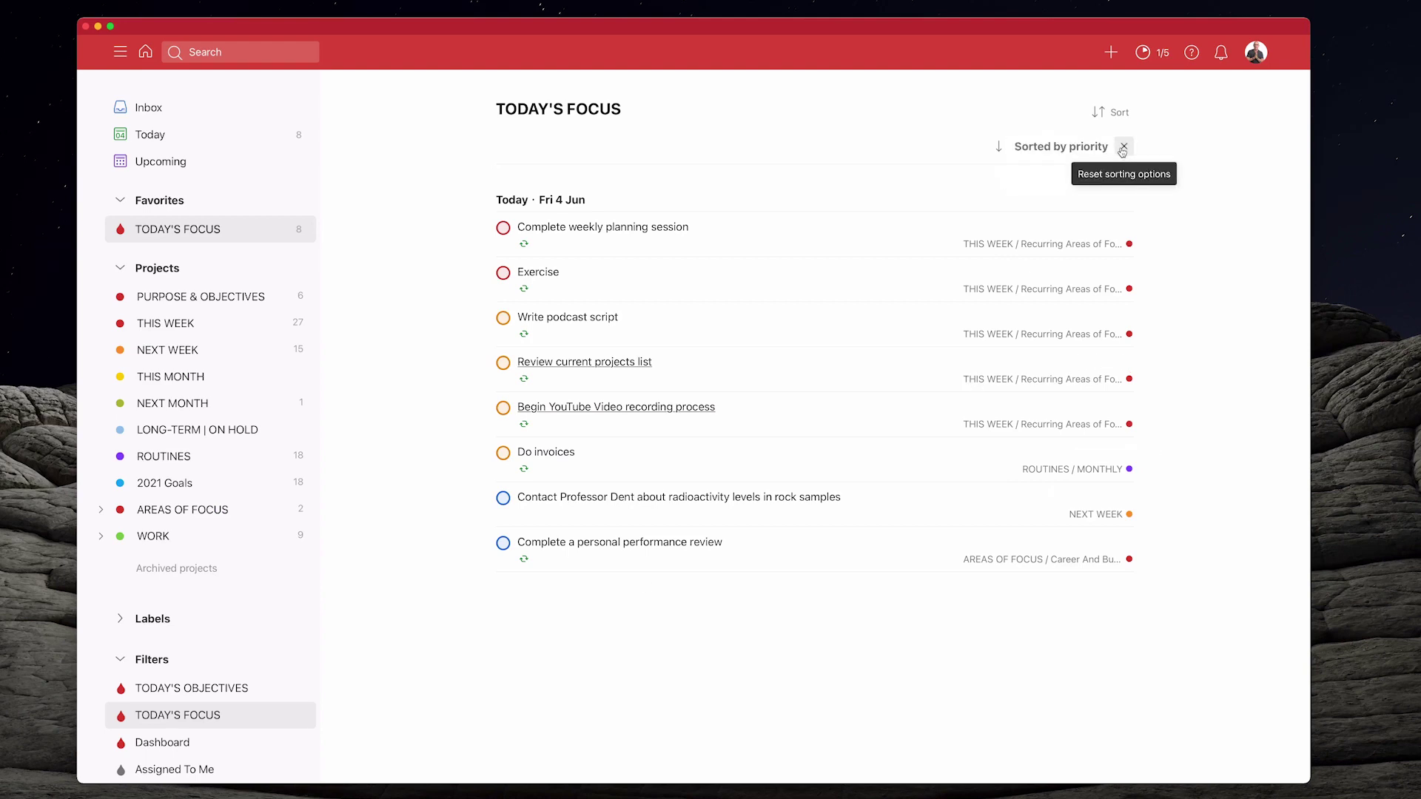
# Replace the priority sorting of TODAY'S FOCUS with a custom sort grouped by Priority and sorted by Default
pyautogui.click(1123, 148)
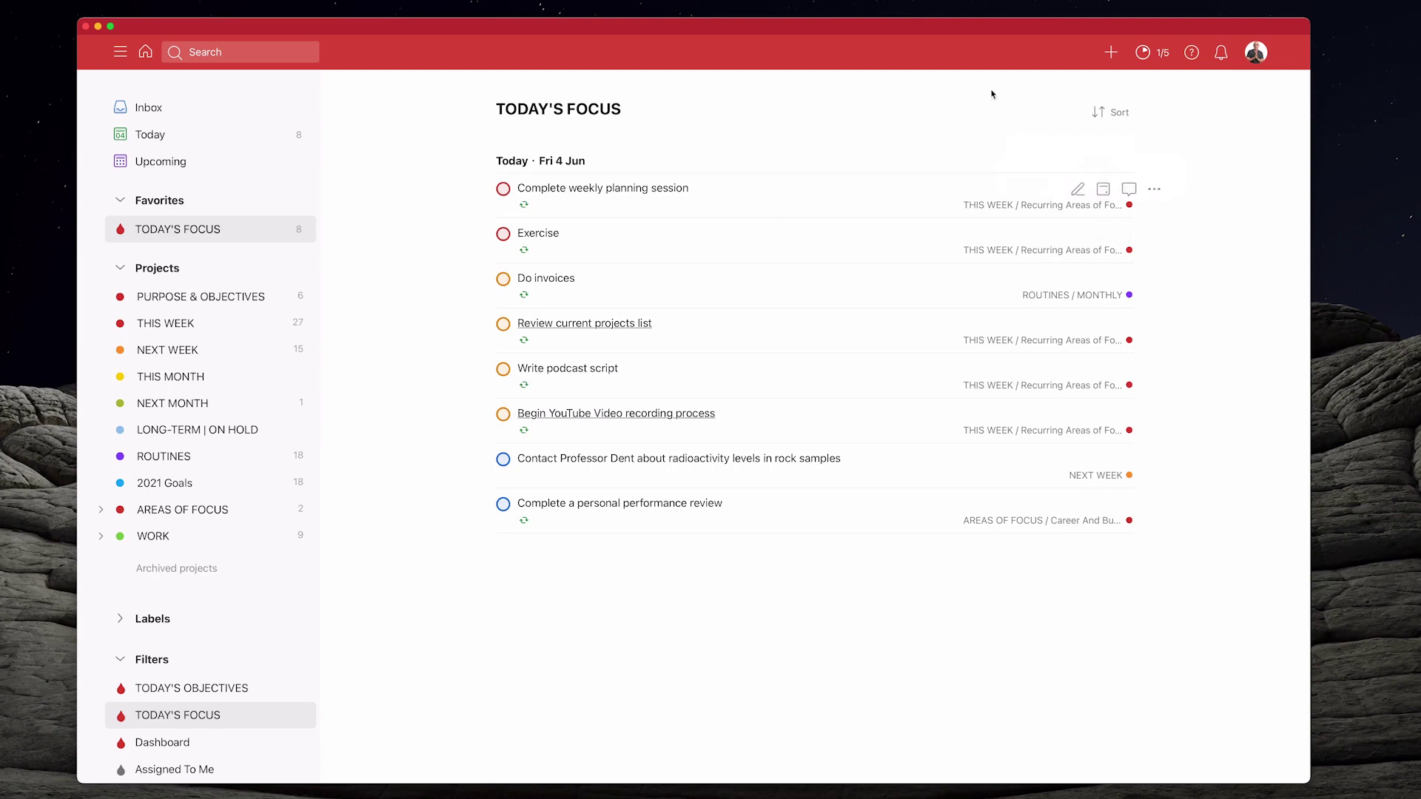
pyautogui.click(1122, 114)
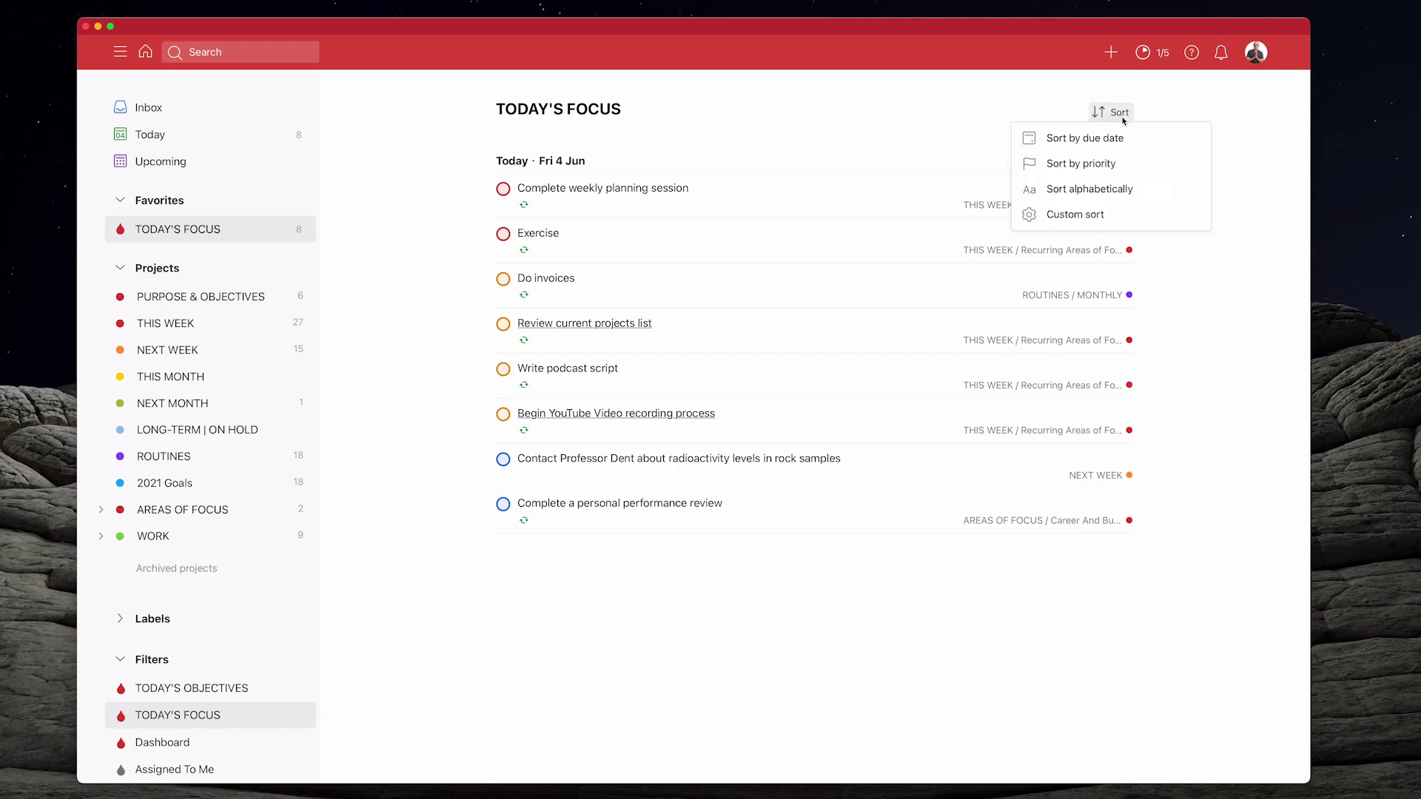
pyautogui.click(1086, 215)
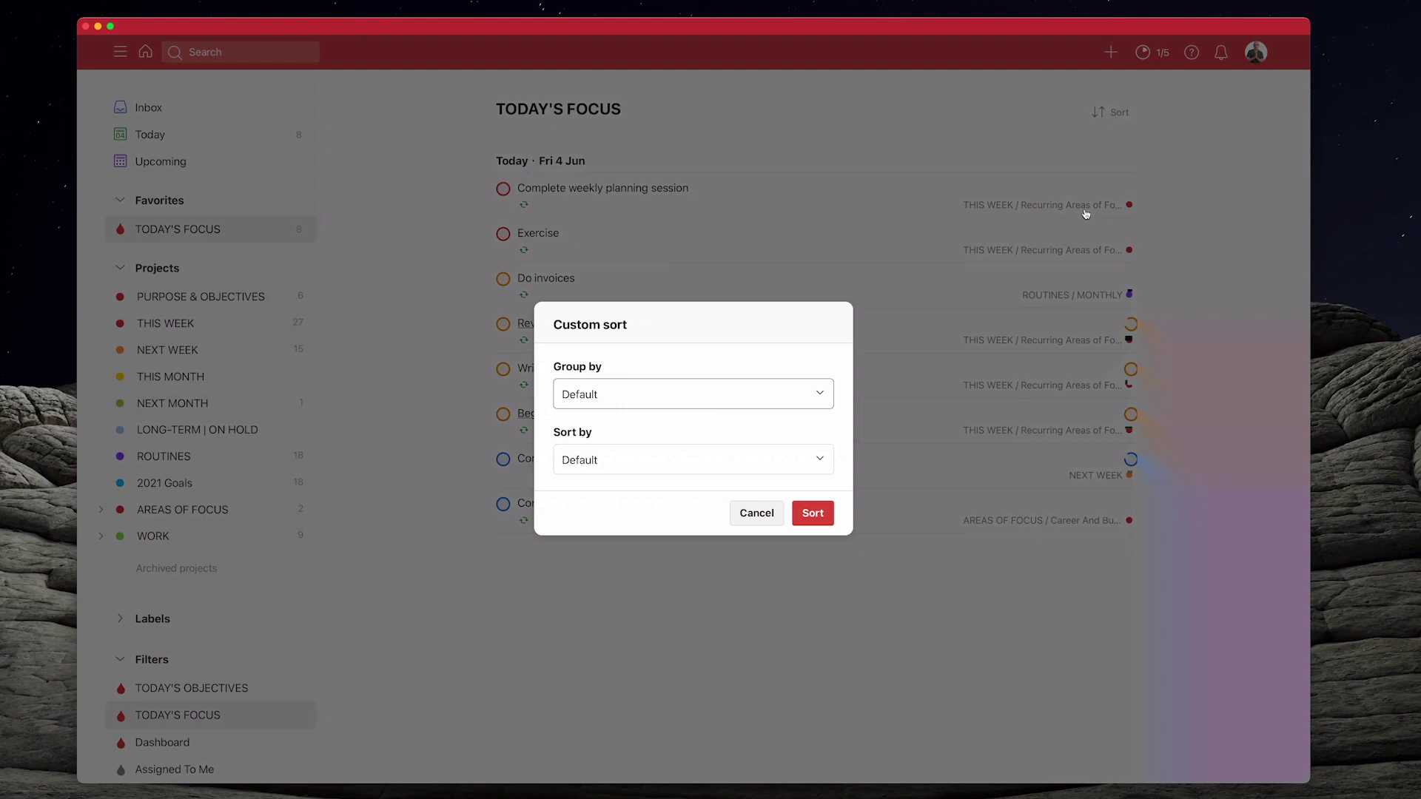
pyautogui.click(818, 395)
pyautogui.click(687, 480)
pyautogui.click(800, 466)
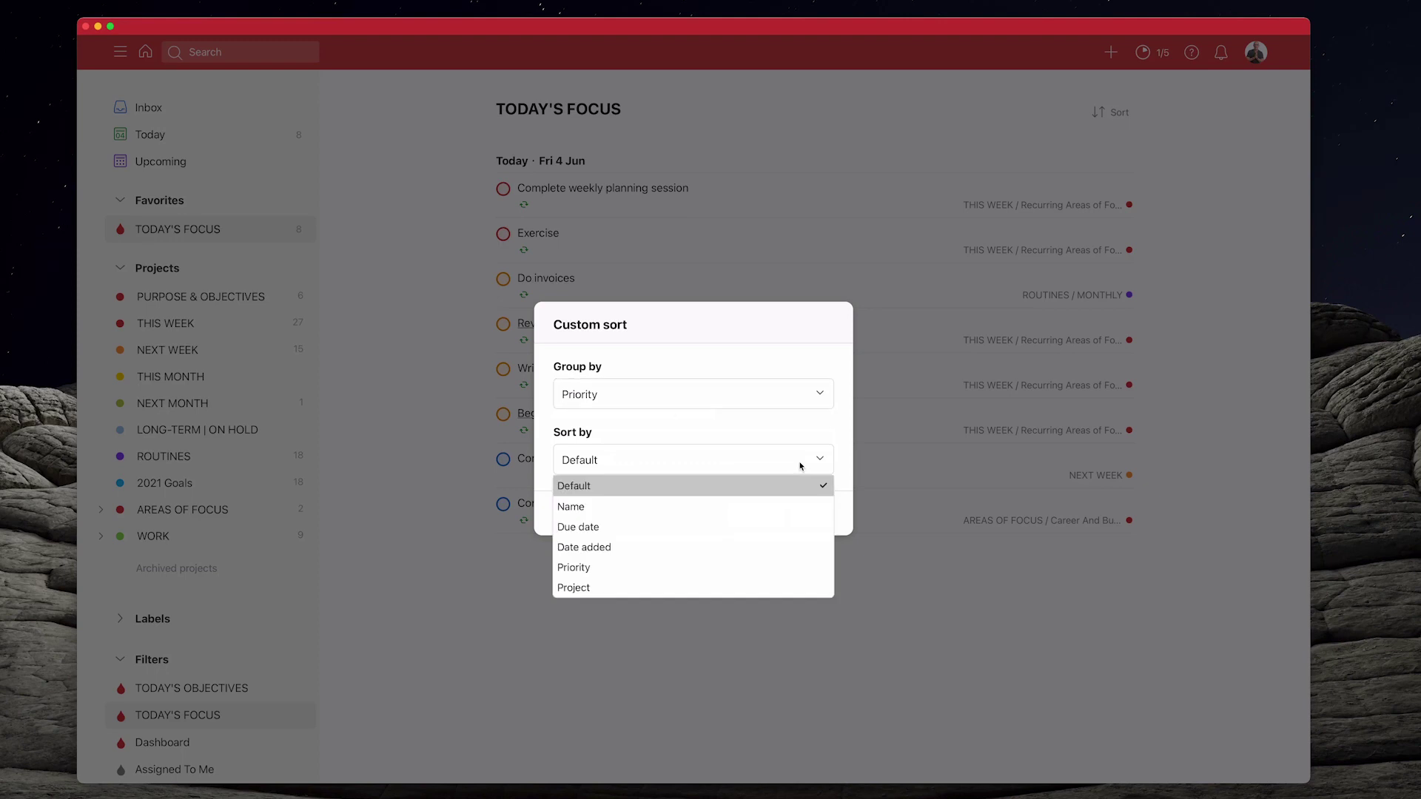
pyautogui.click(799, 467)
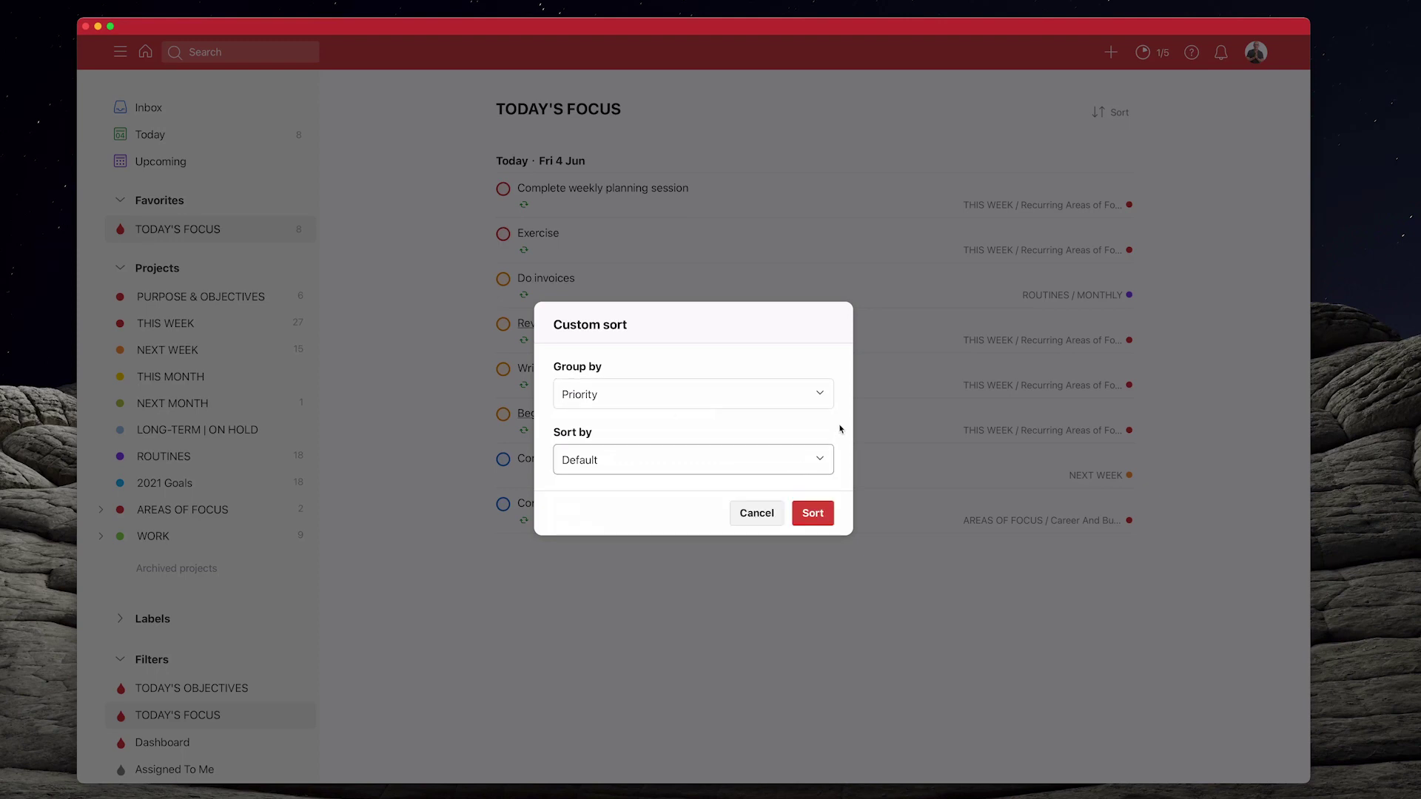
pyautogui.click(797, 512)
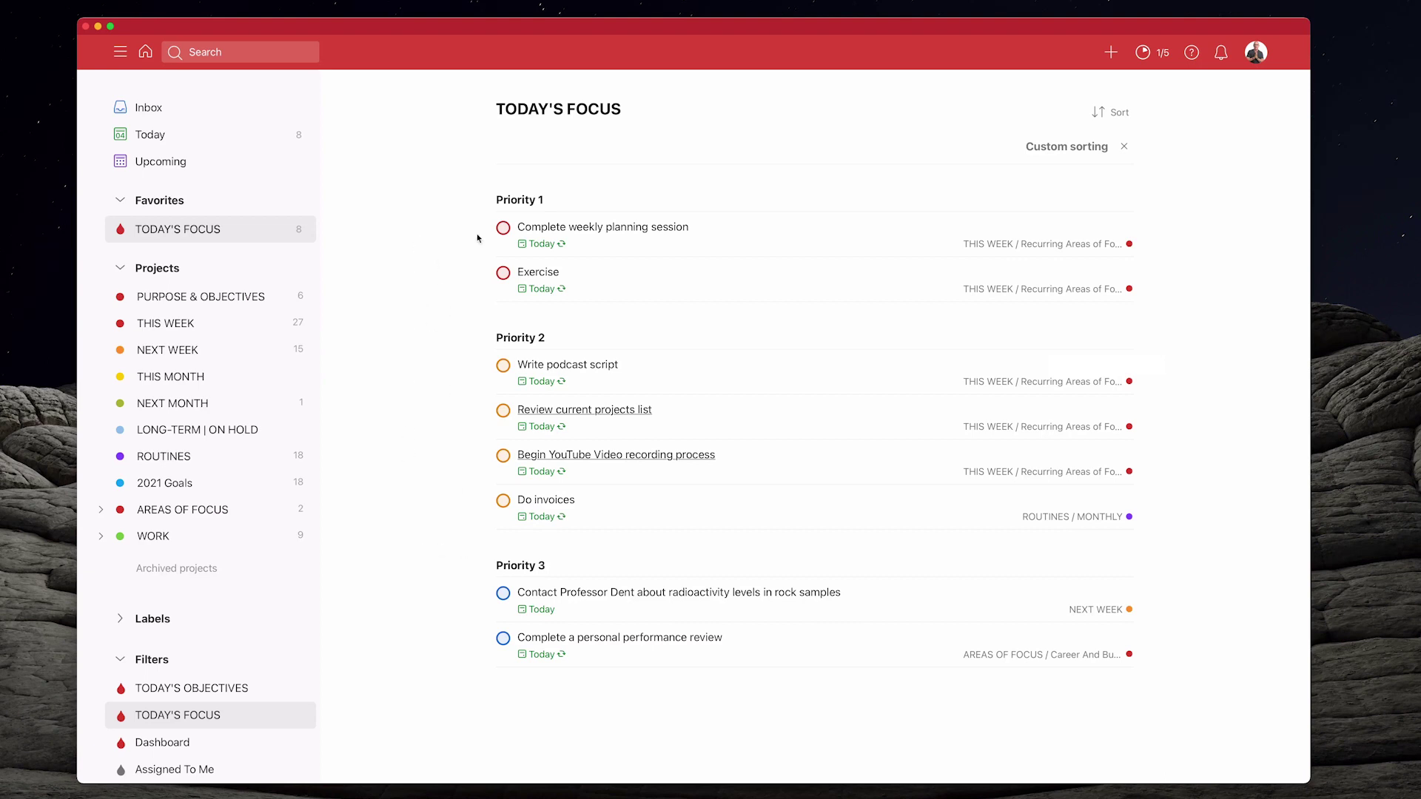
# Complete all Priority 1 and Priority 2 tasks in TODAY'S FOCUS, from the weekly planning session through Do invoices
pyautogui.click(503, 227)
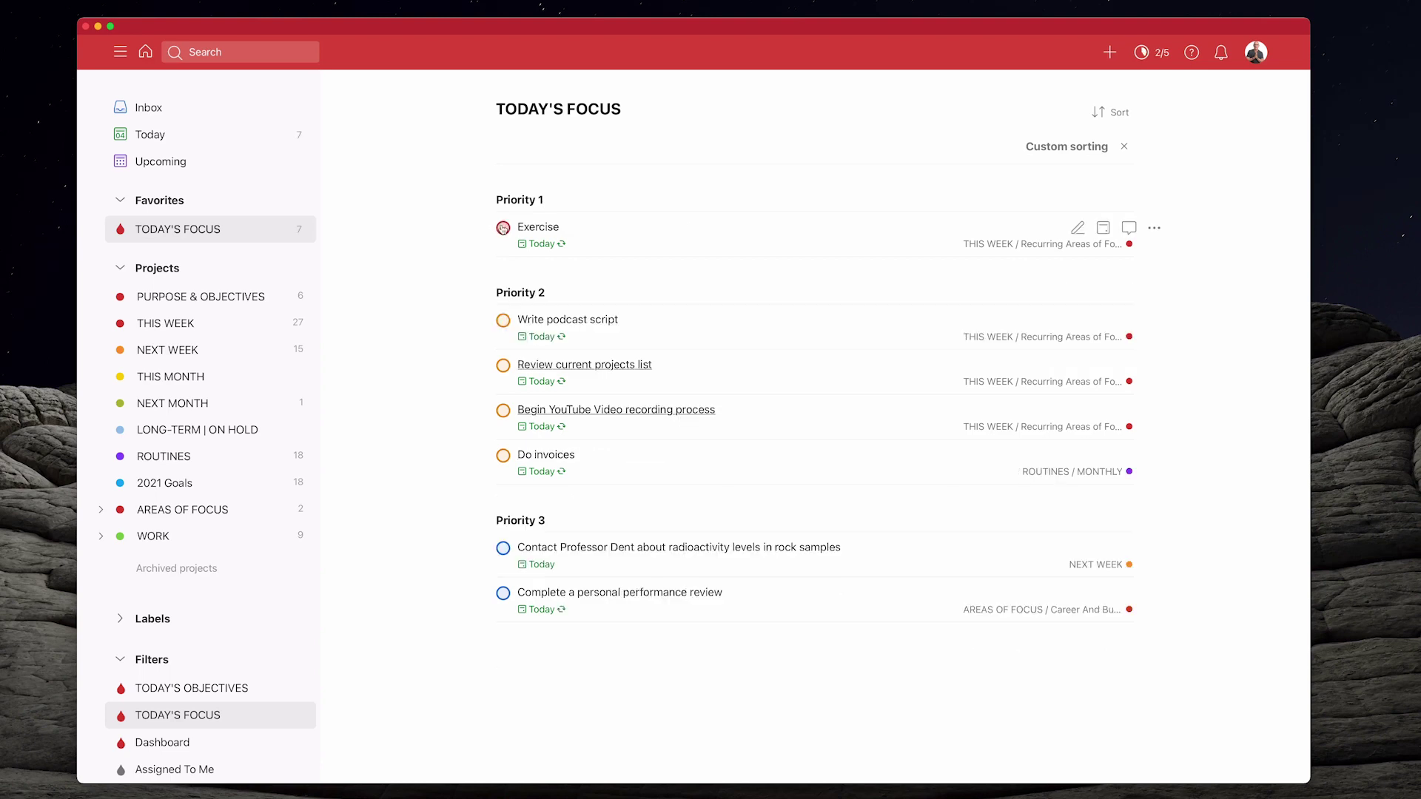
pyautogui.click(502, 227)
pyautogui.click(503, 227)
pyautogui.click(503, 228)
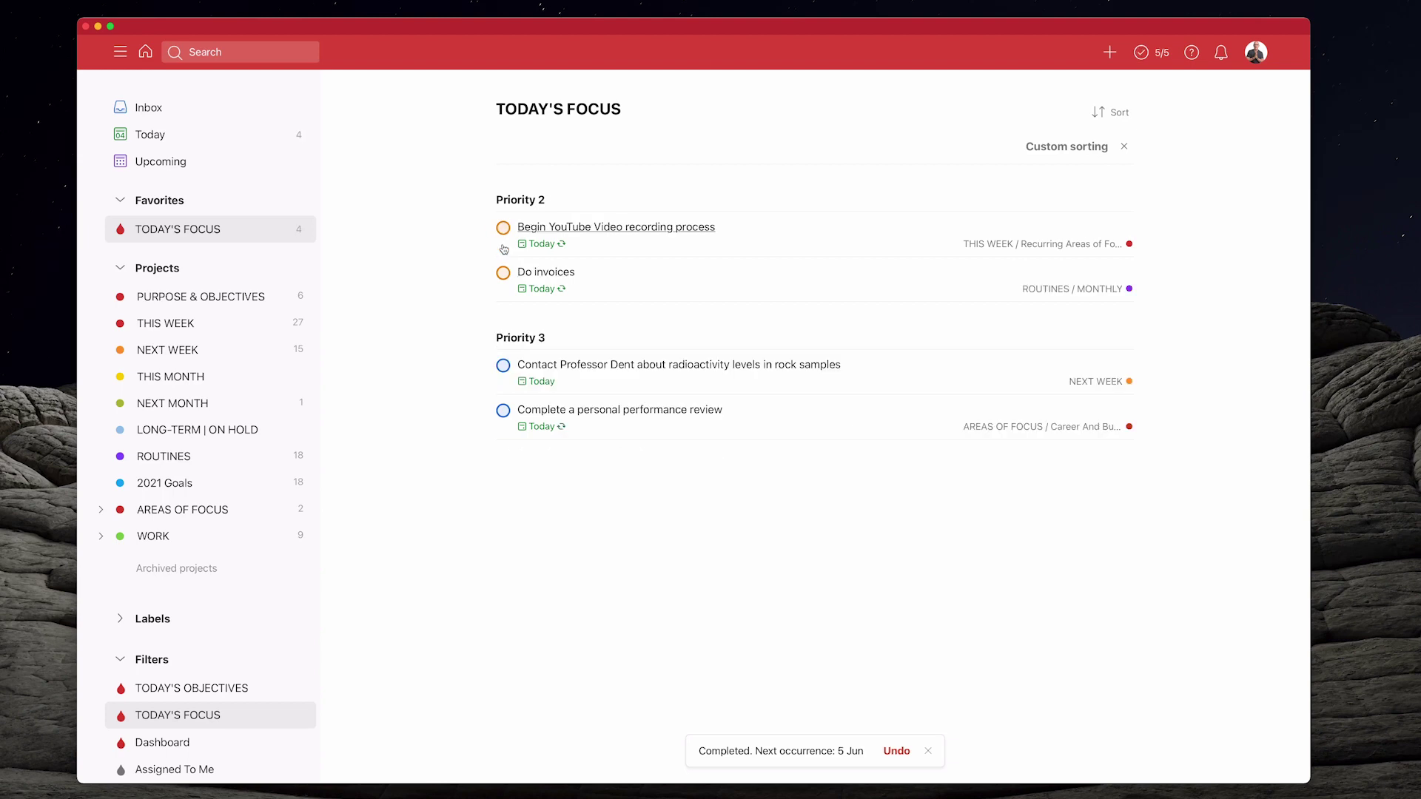
pyautogui.click(503, 229)
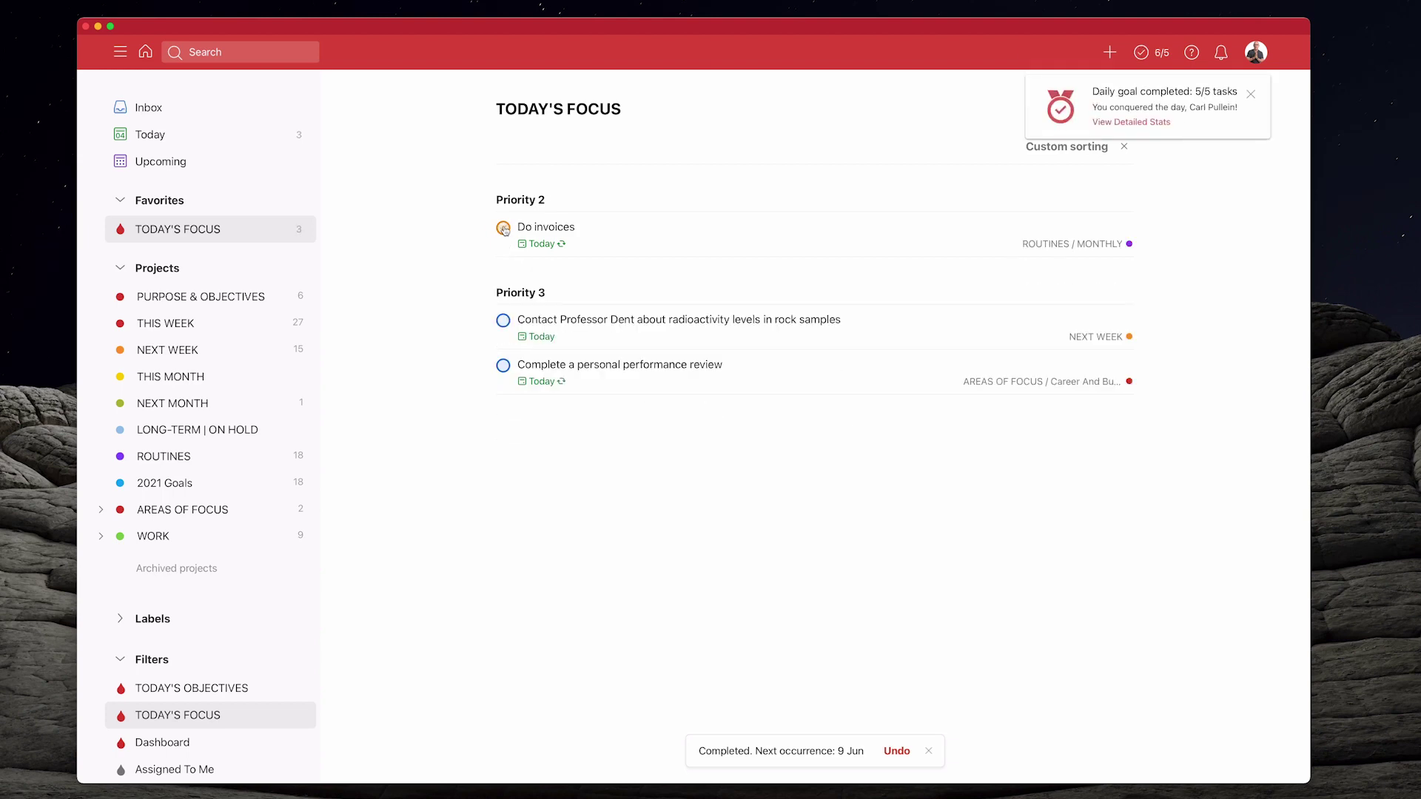
pyautogui.click(503, 227)
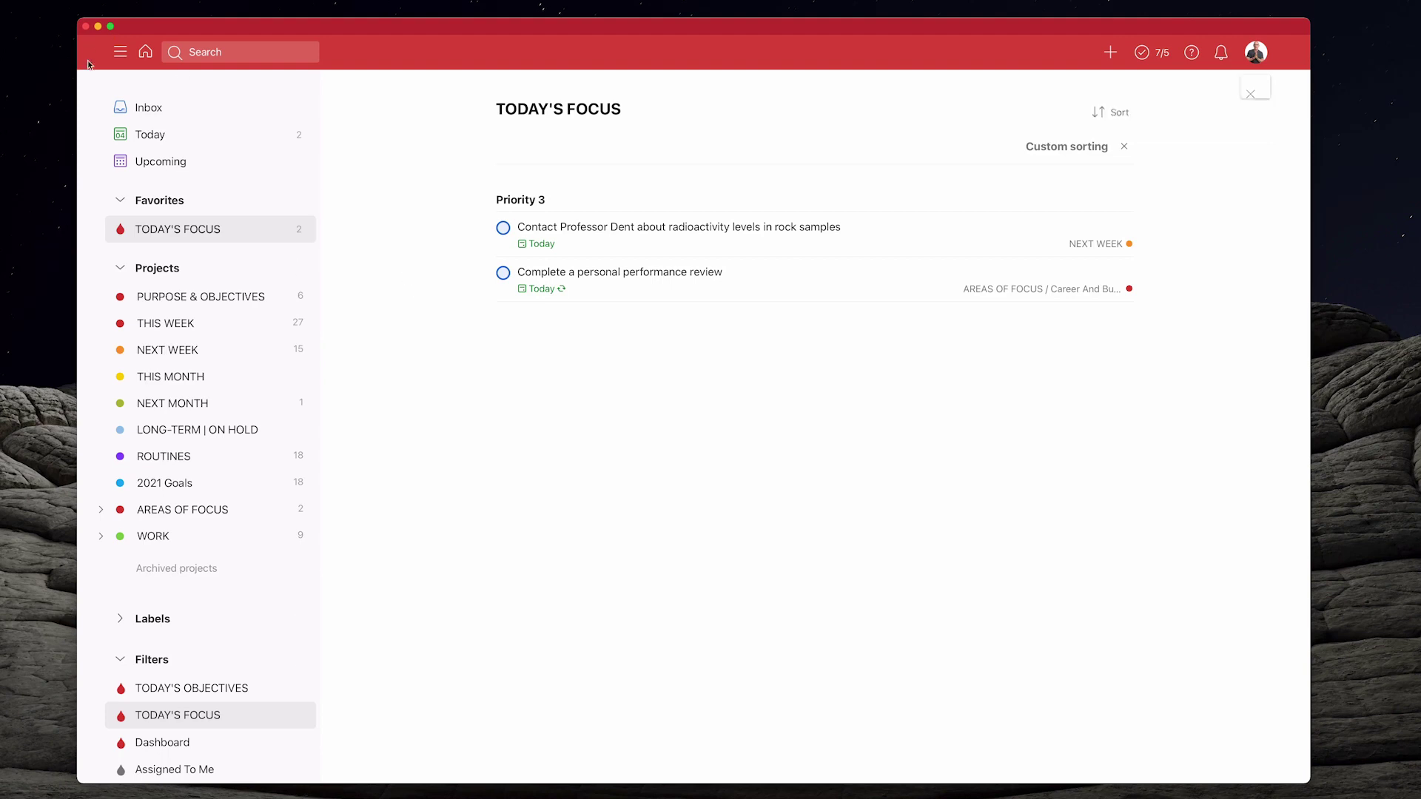
# Check the remaining tasks in Today, the coming days in Upcoming, and the TODAY'S FOCUS favorite
pyautogui.click(175, 135)
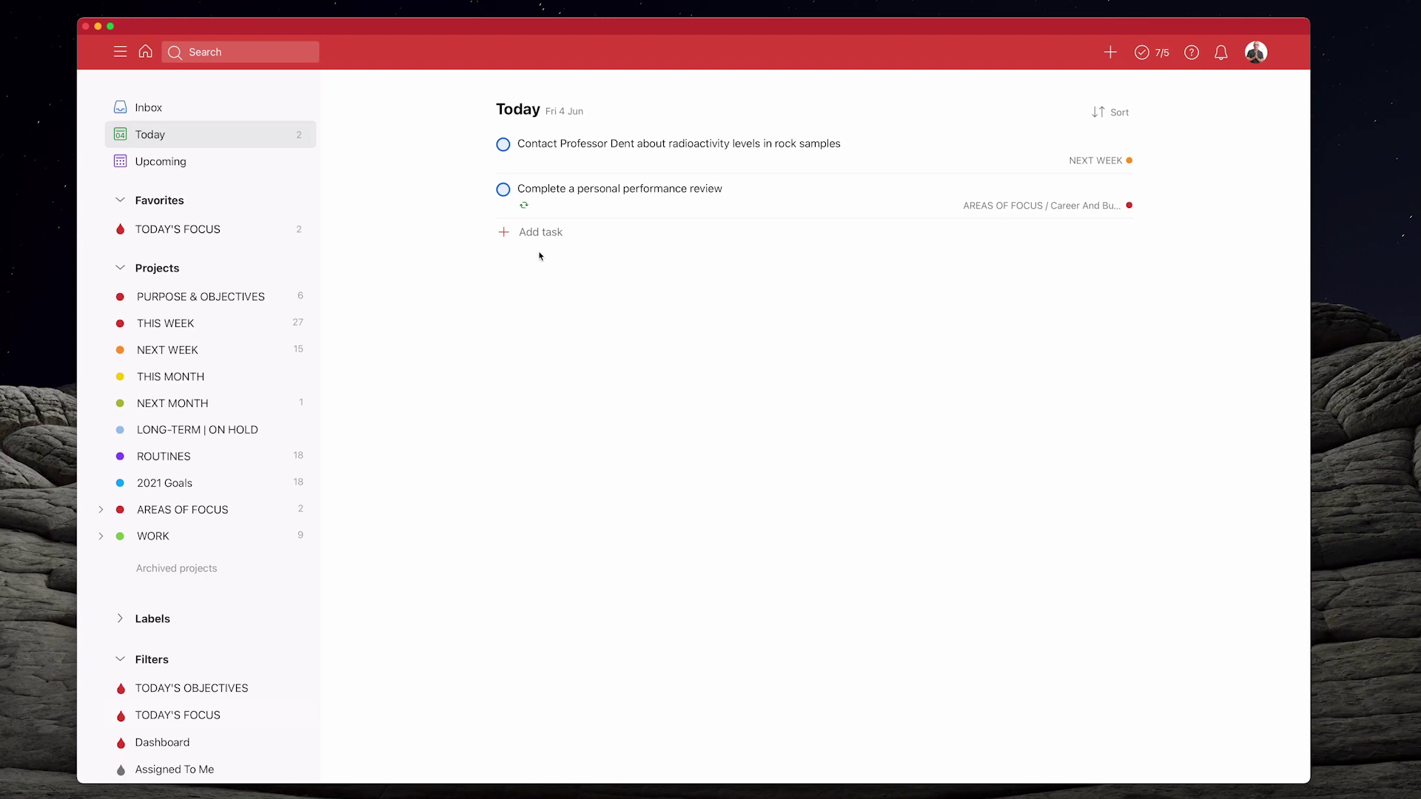
pyautogui.click(196, 170)
pyautogui.scroll(-5, 408, 402)
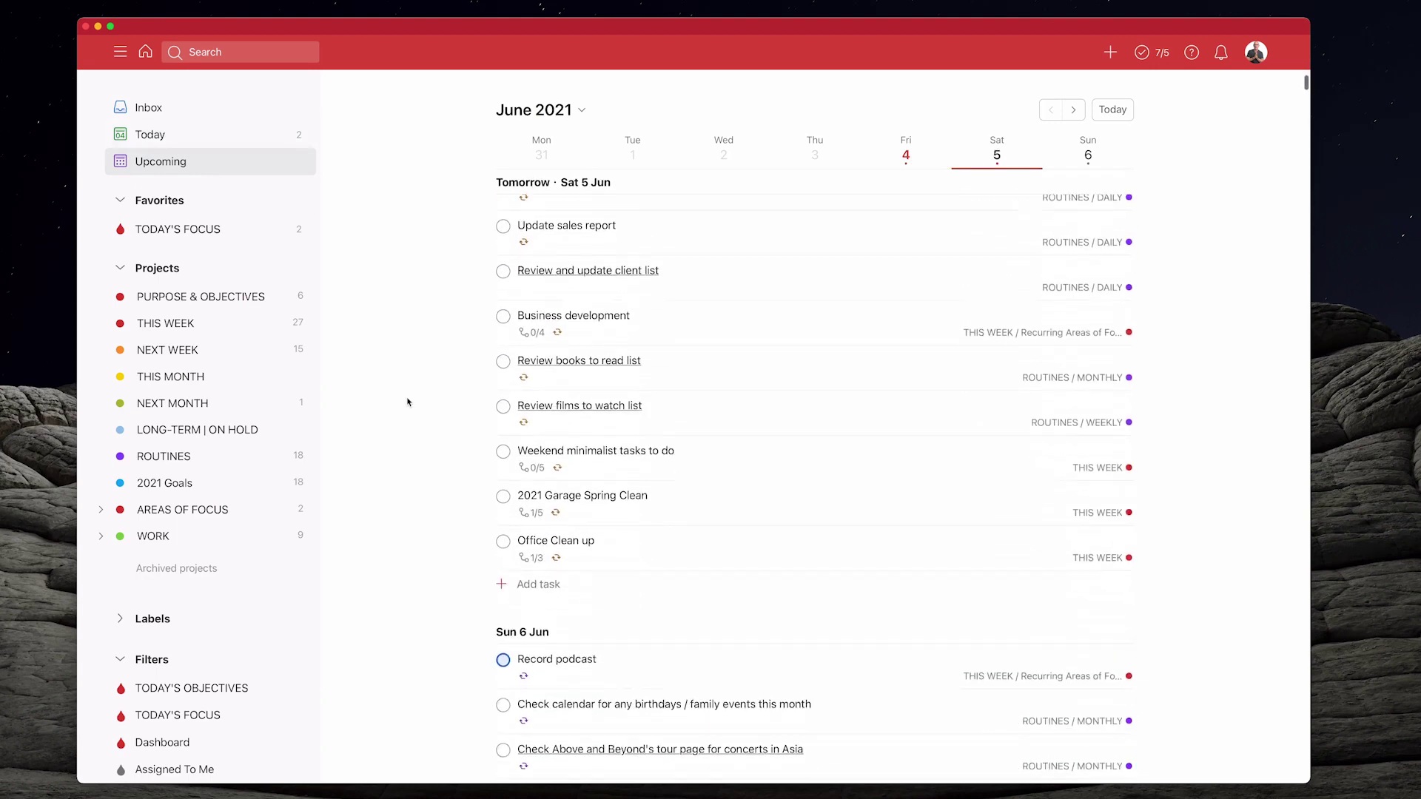
pyautogui.scroll(1, 409, 402)
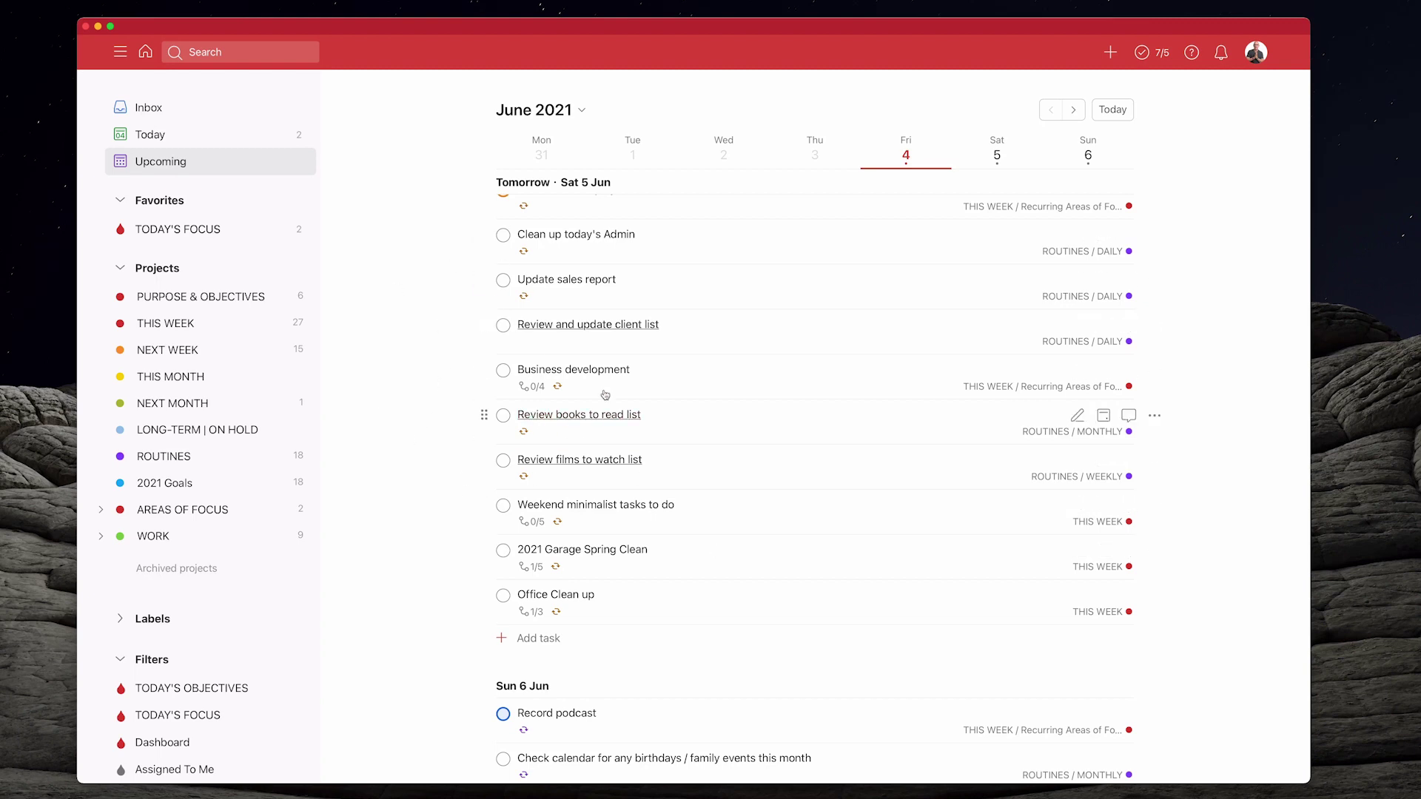
pyautogui.scroll(5, 591, 266)
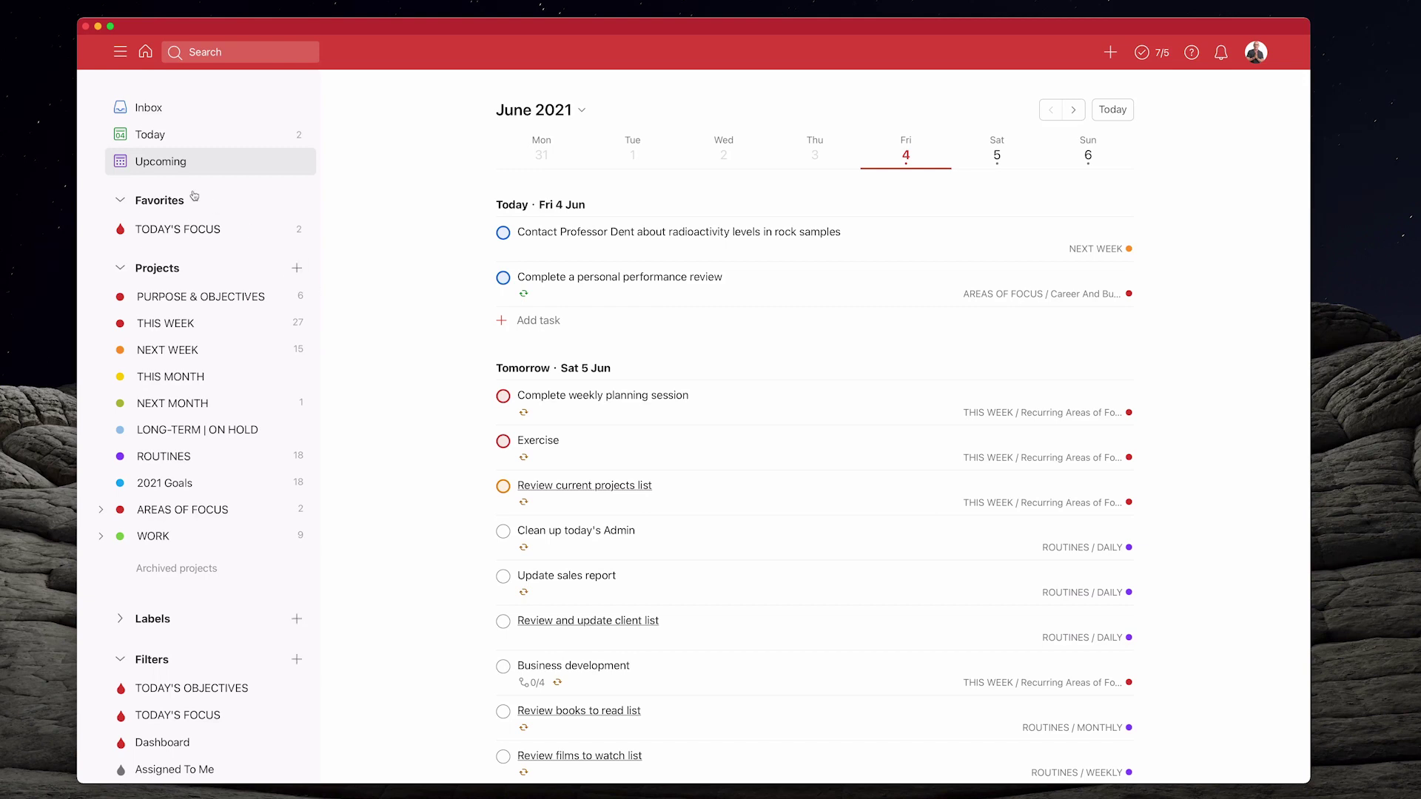
pyautogui.click(200, 230)
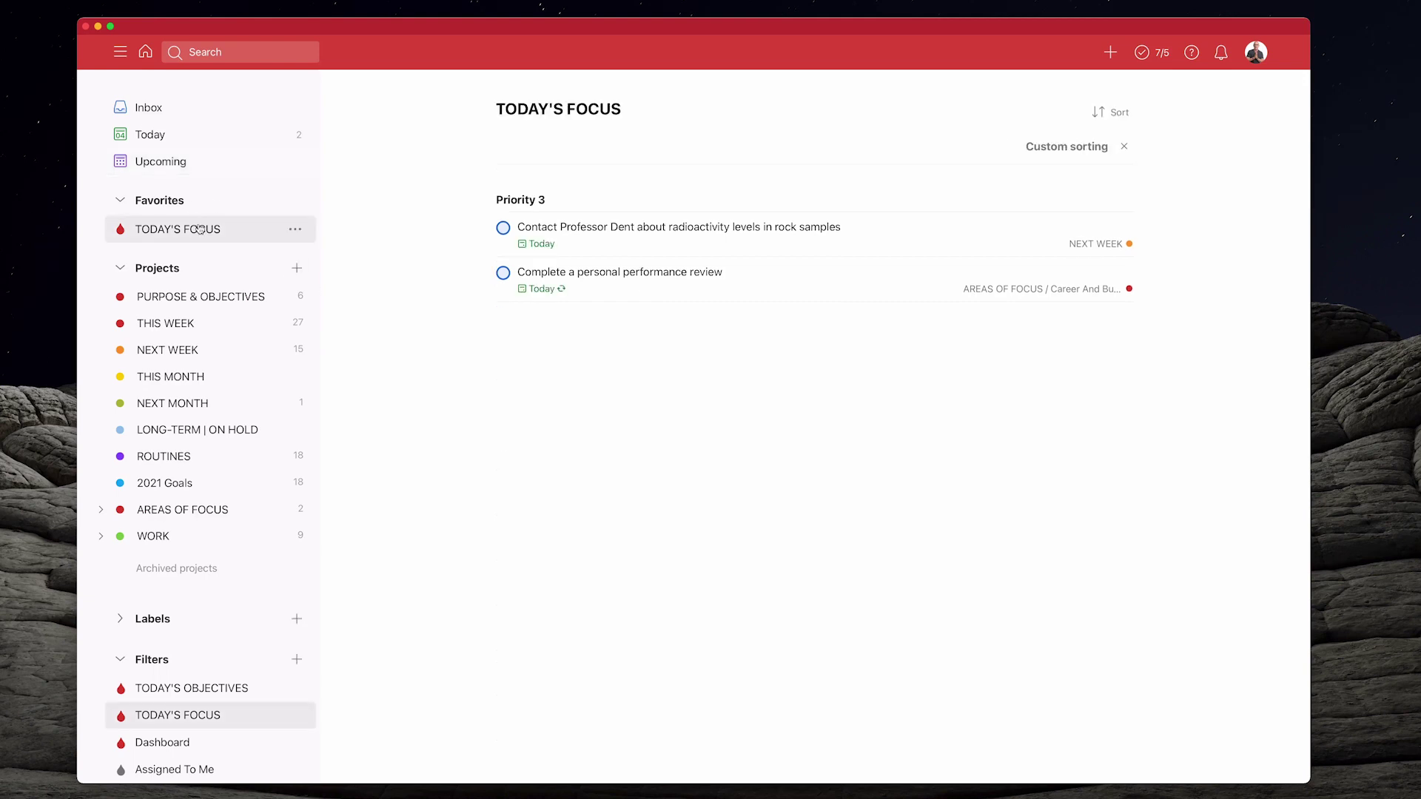